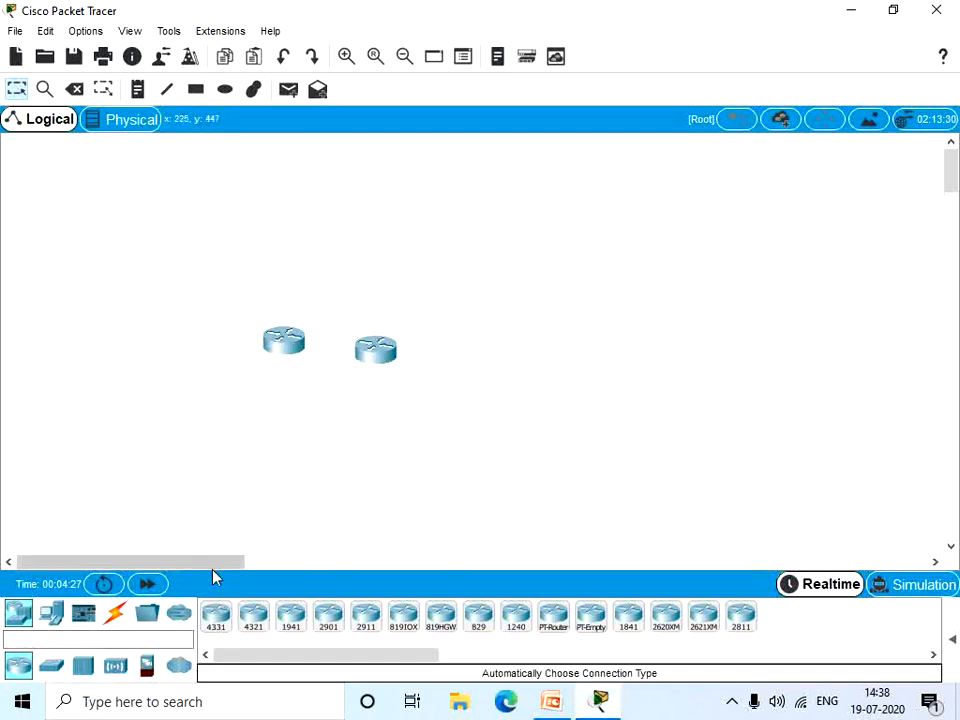
Add a third 4331 router beside the other two and link the first router to the second with an automatically chosen connection
{"action": "left_click_drag", "start_coordinate": [216, 619], "coordinate": [466, 370]}
{"action": "left_click", "coordinate": [115, 618]}
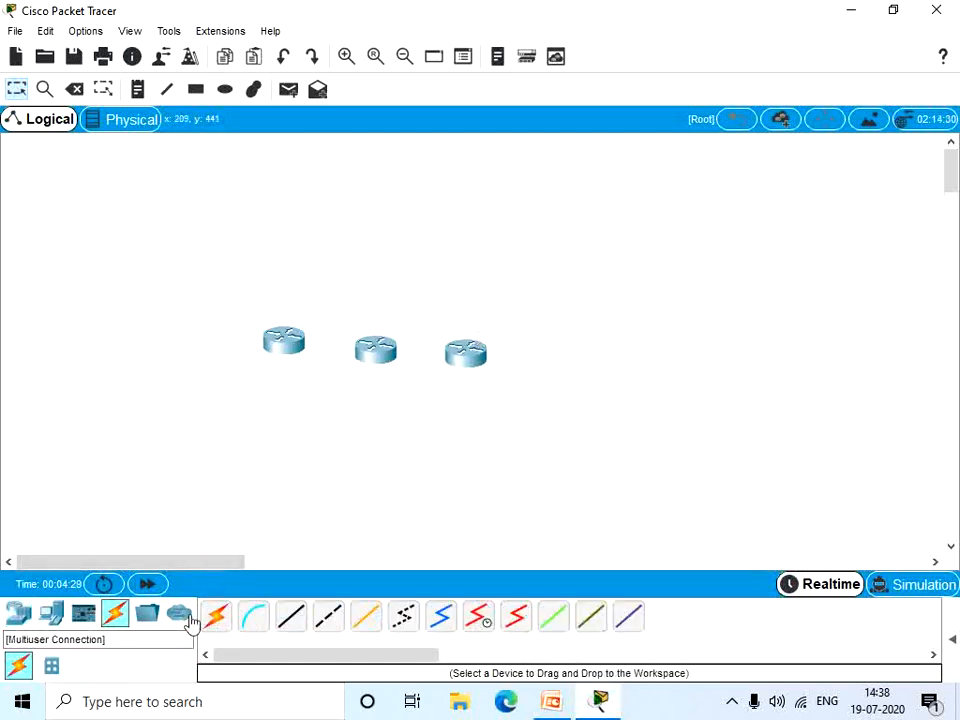
{"action": "left_click", "coordinate": [214, 619]}
{"action": "left_click", "coordinate": [292, 352]}
{"action": "left_click", "coordinate": [376, 352]}
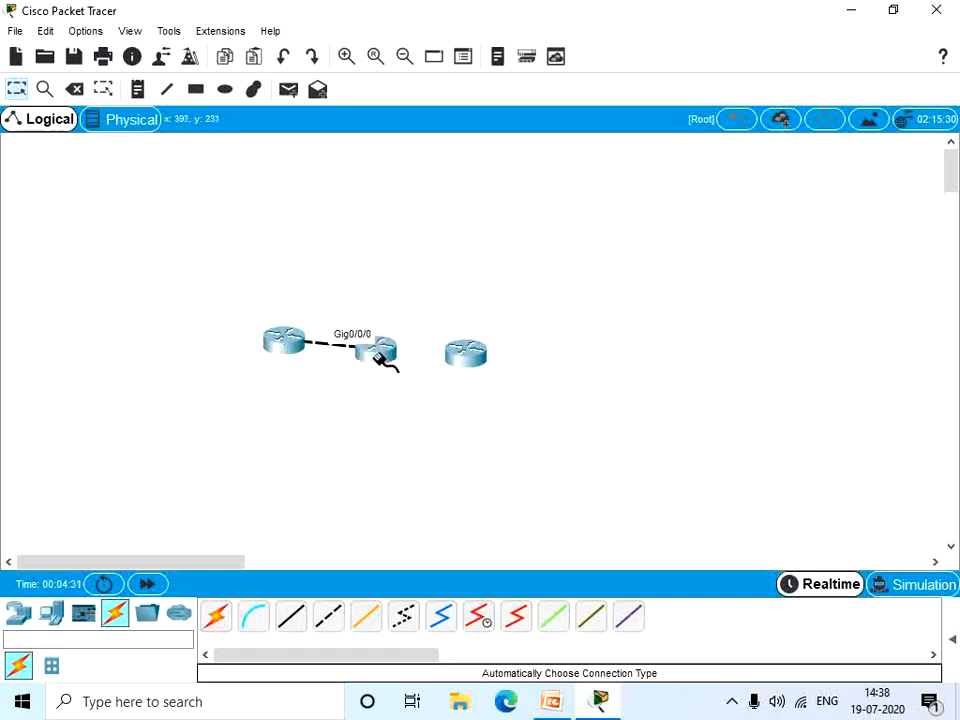
Link the middle router to the third router with an automatically chosen connection
{"action": "left_click", "coordinate": [216, 619]}
{"action": "left_click", "coordinate": [366, 356]}
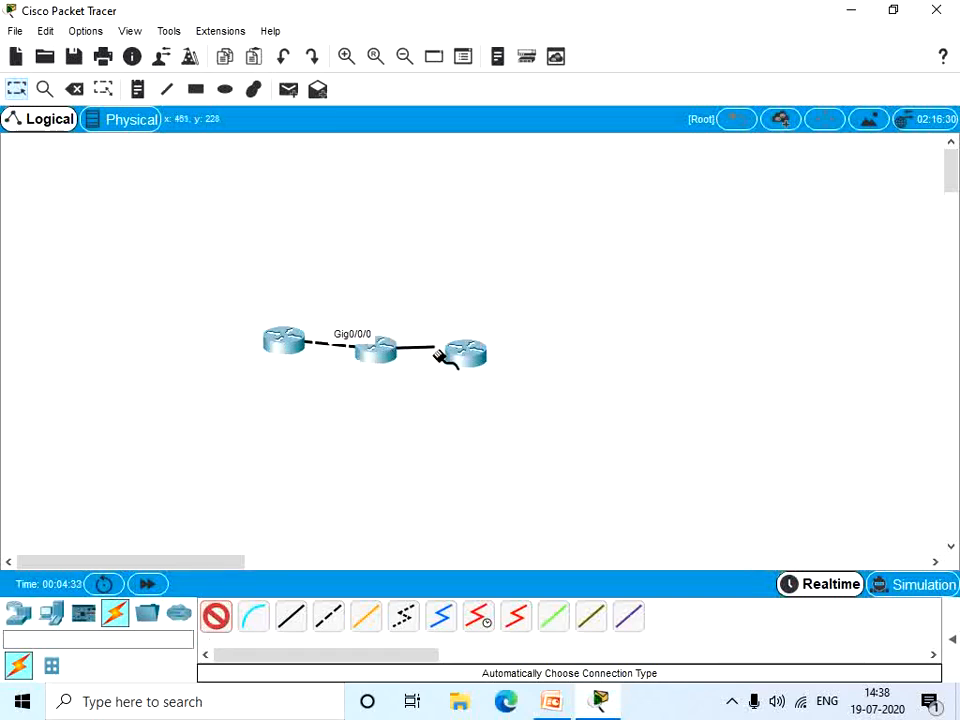
{"action": "left_click", "coordinate": [460, 360]}
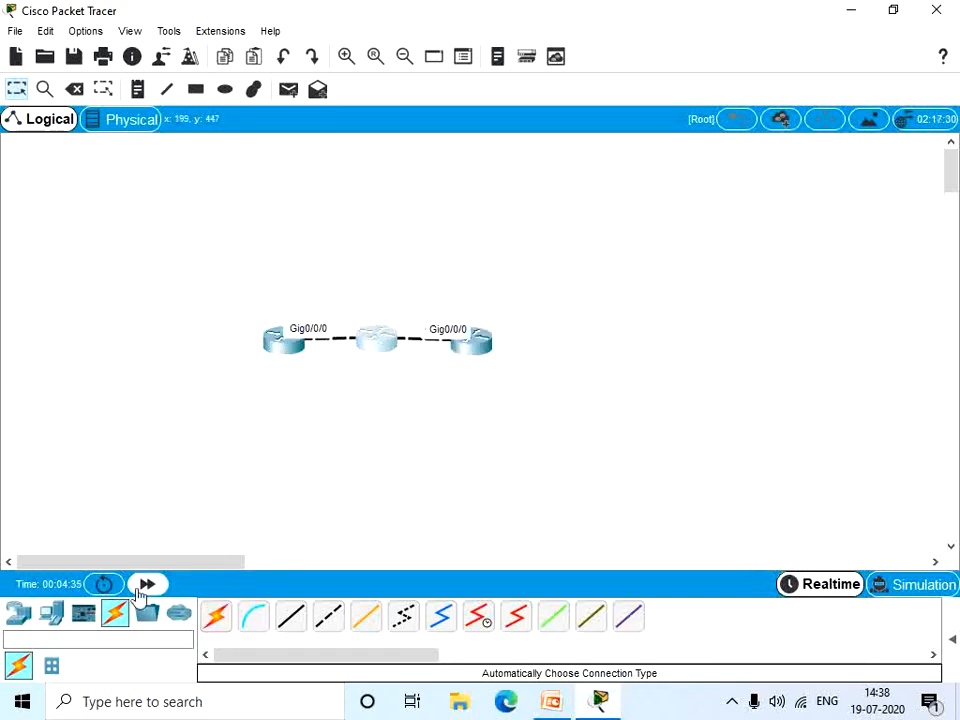
Place a PC below the first router and link it to that router with an automatically chosen connection
{"action": "left_click", "coordinate": [18, 614]}
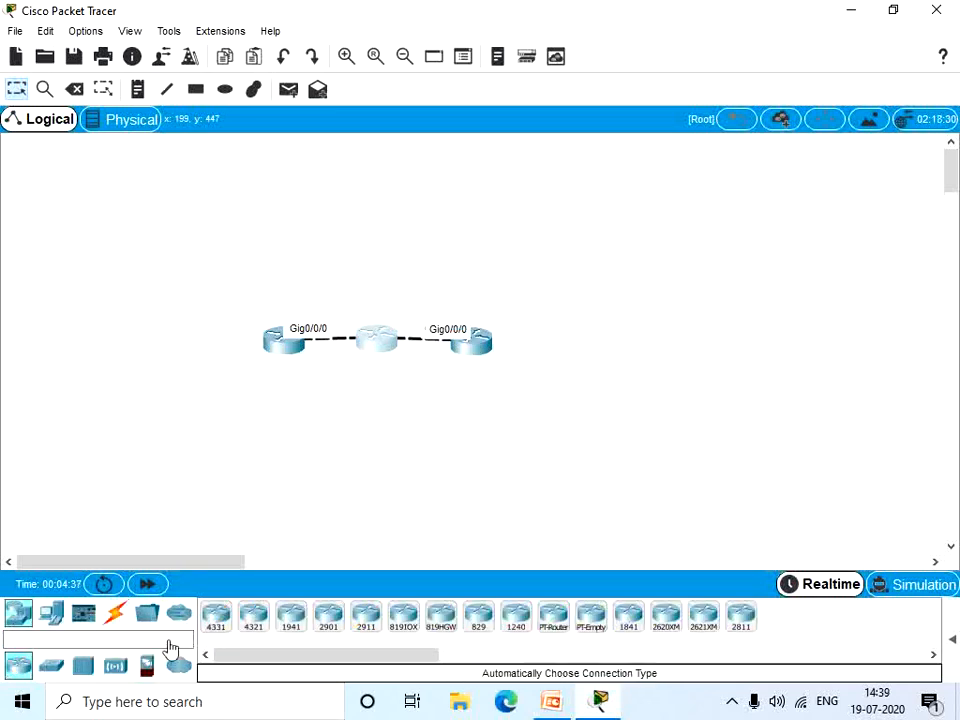
{"action": "left_click", "coordinate": [51, 614]}
{"action": "left_click_drag", "start_coordinate": [210, 628], "coordinate": [285, 415]}
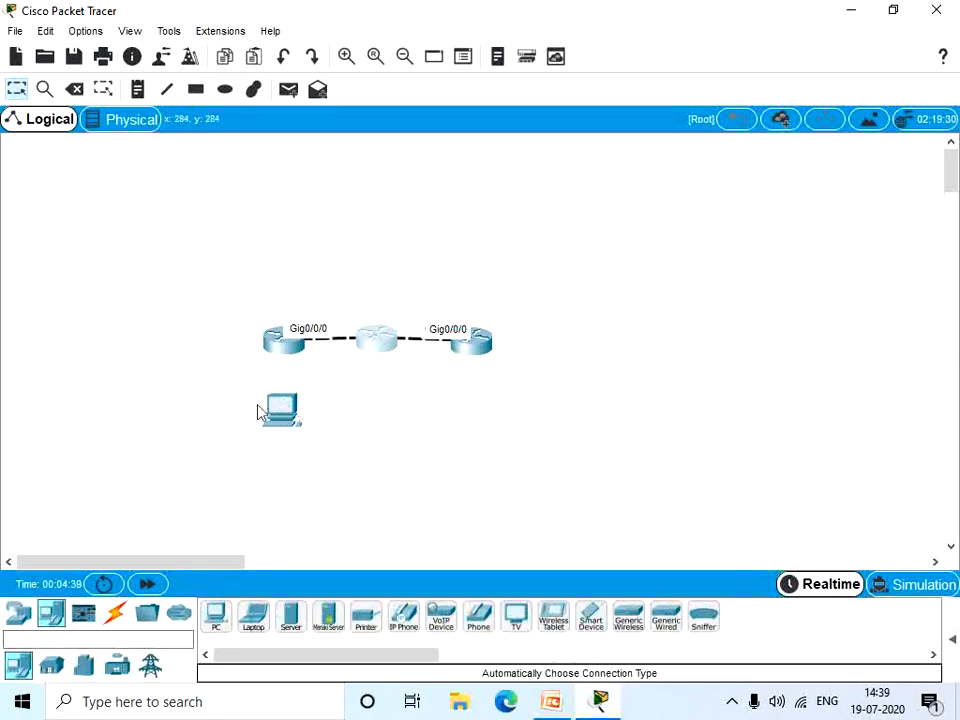
{"action": "left_click", "coordinate": [113, 614]}
{"action": "left_click", "coordinate": [216, 616]}
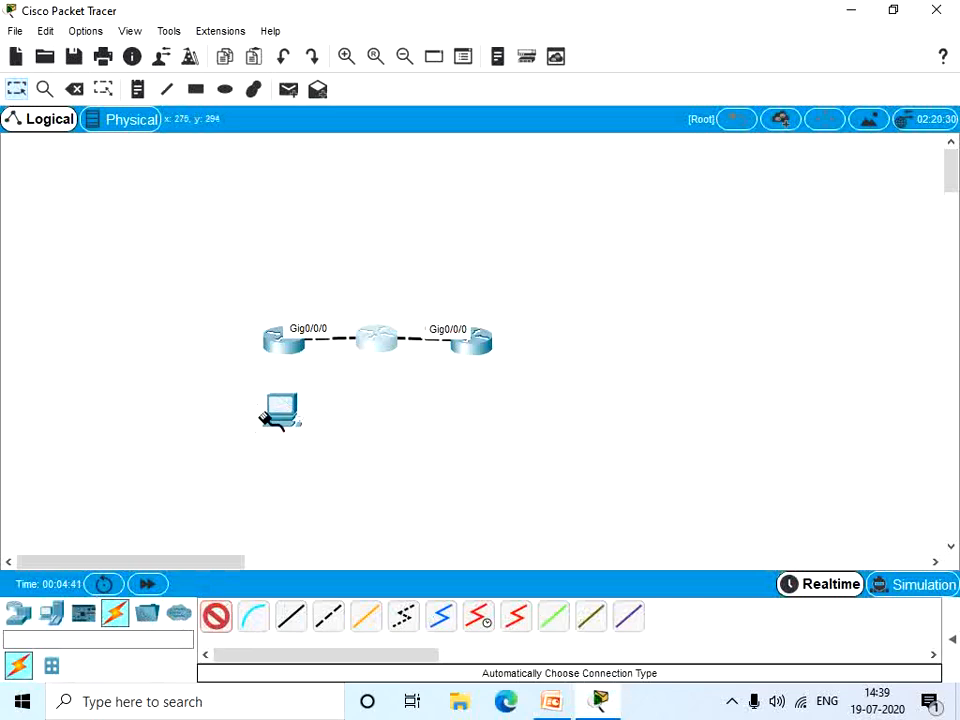
{"action": "left_click", "coordinate": [268, 405]}
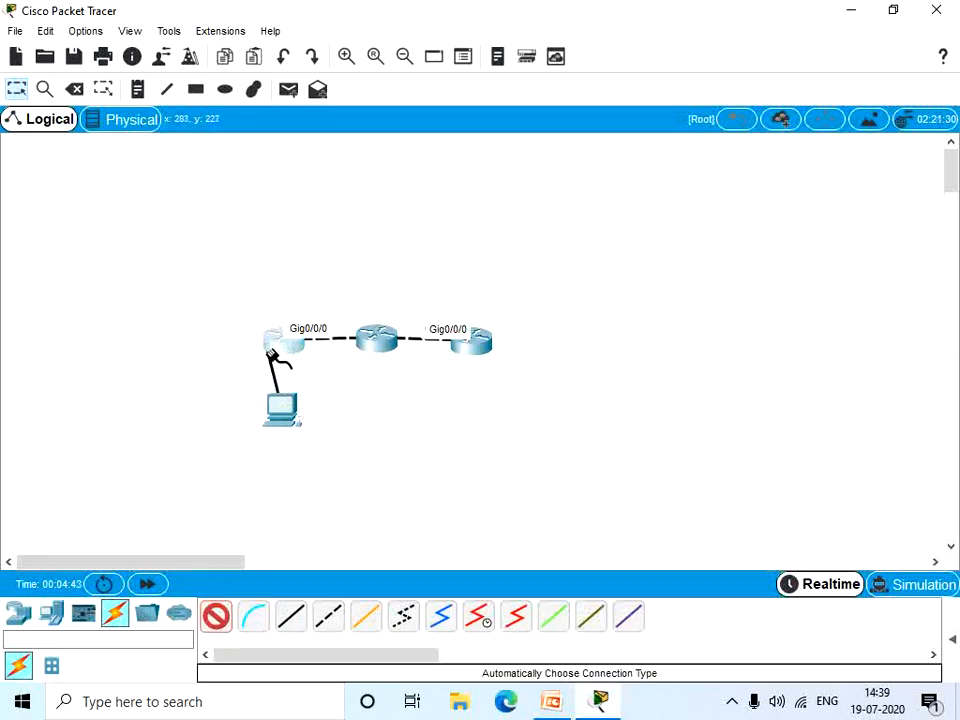
{"action": "left_click", "coordinate": [286, 346]}
Open Router0's command line interface and decline the initial configuration dialog
{"action": "left_click", "coordinate": [286, 347]}
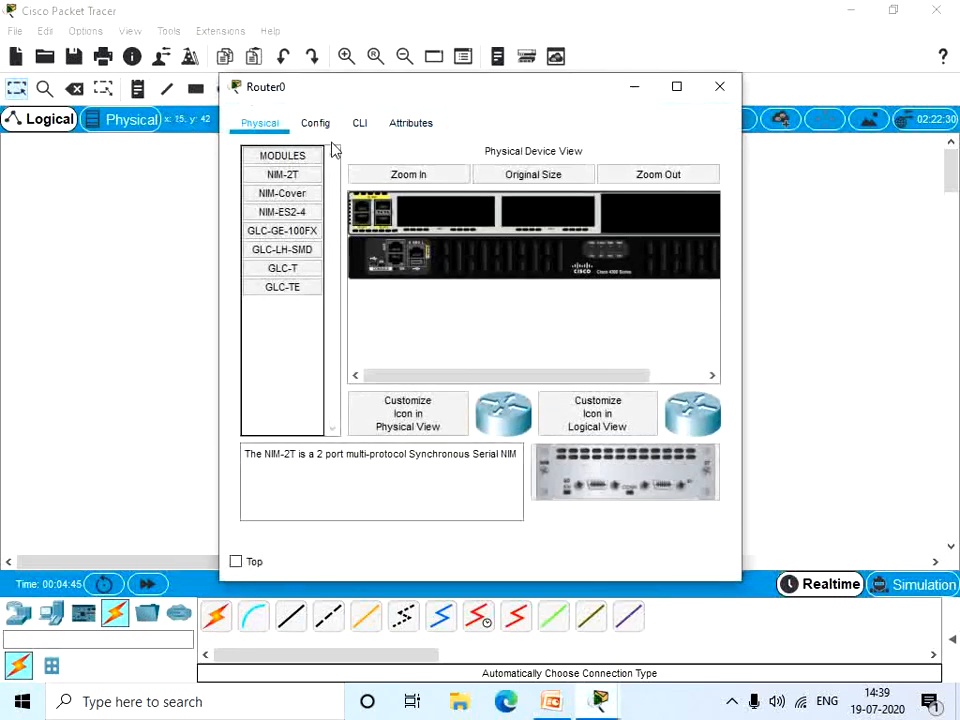
{"action": "left_click", "coordinate": [358, 125]}
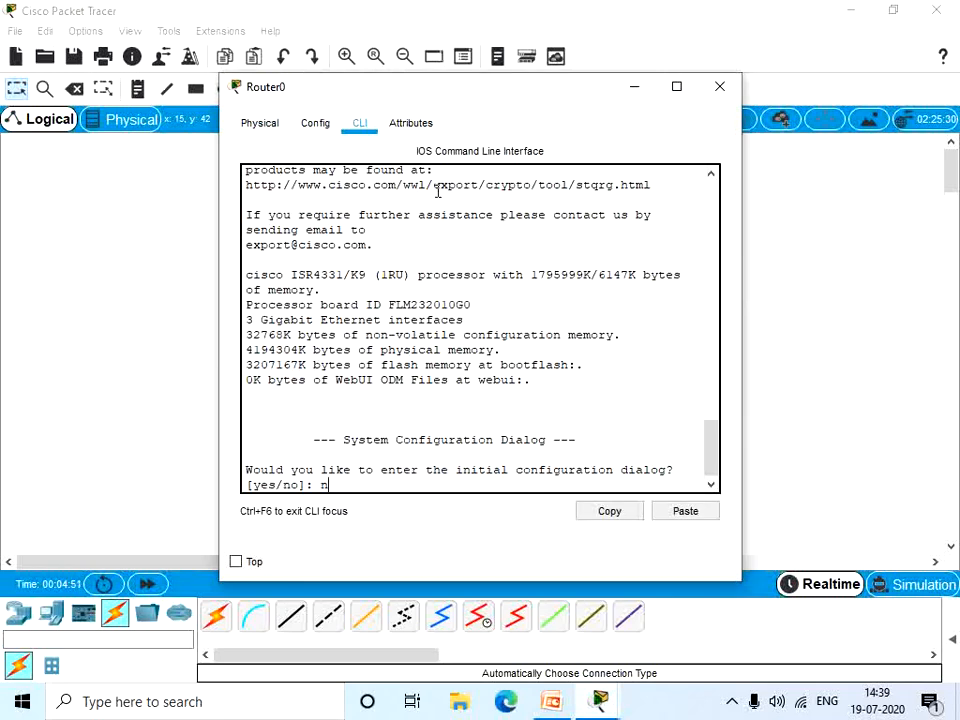
{"action": "key", "text": "Return"}
{"action": "key", "text": "Return"}
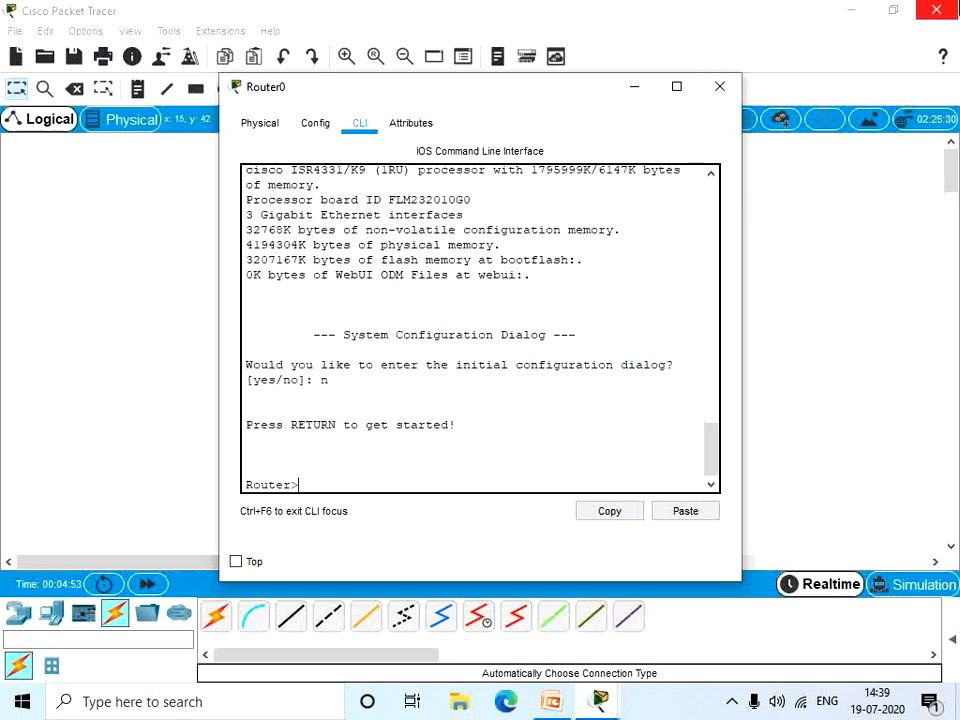
Enter privileged mode on Router0 and start global configuration with configure terminal
{"action": "type", "text": "enable"}
{"action": "key", "text": "Return"}
{"action": "type", "text": "co"}
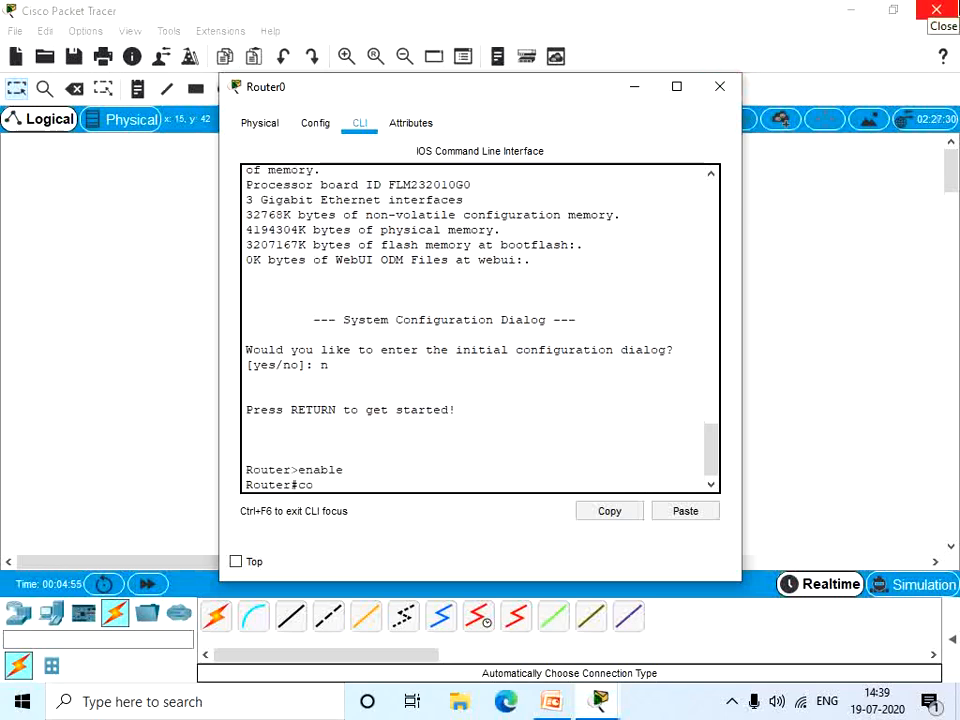
{"action": "type", "text": "nfigure"}
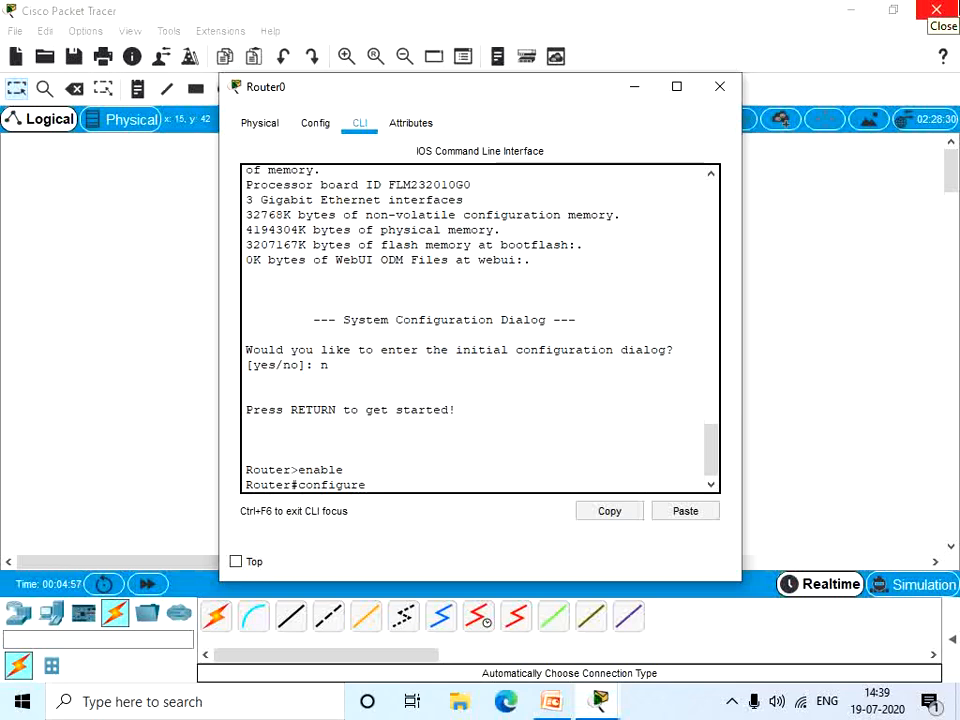
{"action": "type", "text": " terminal"}
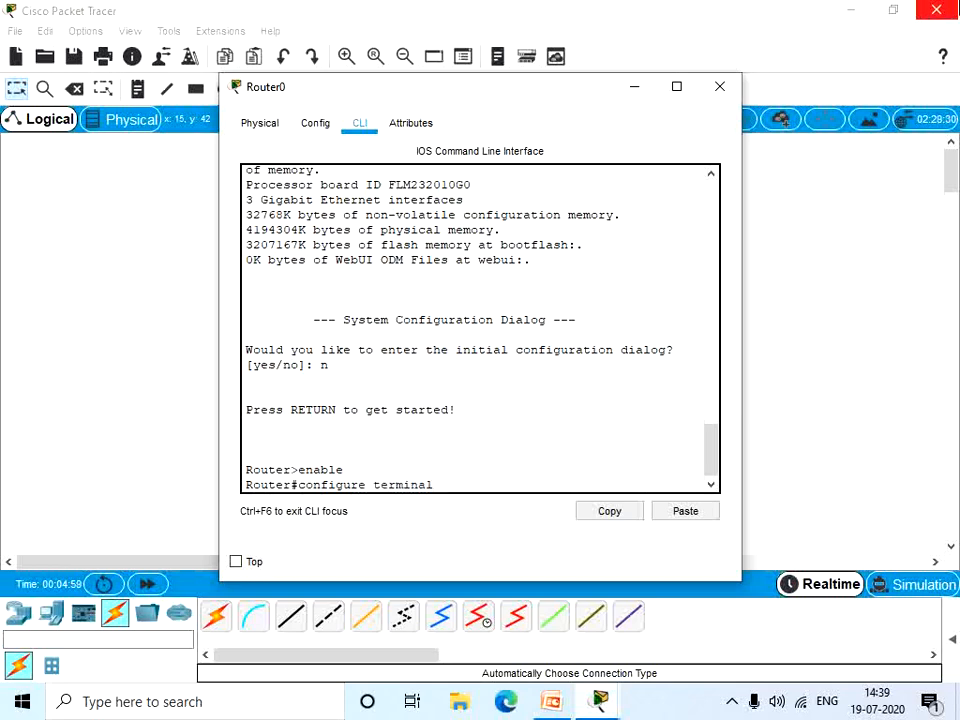
{"action": "key", "text": "Return"}
Assign IP address 192.168.0.1 with mask 255.255.255.0 to Router0's interface gigabitethernet0/0/0 and enable it with no shutdown
{"action": "type", "text": "inte"}
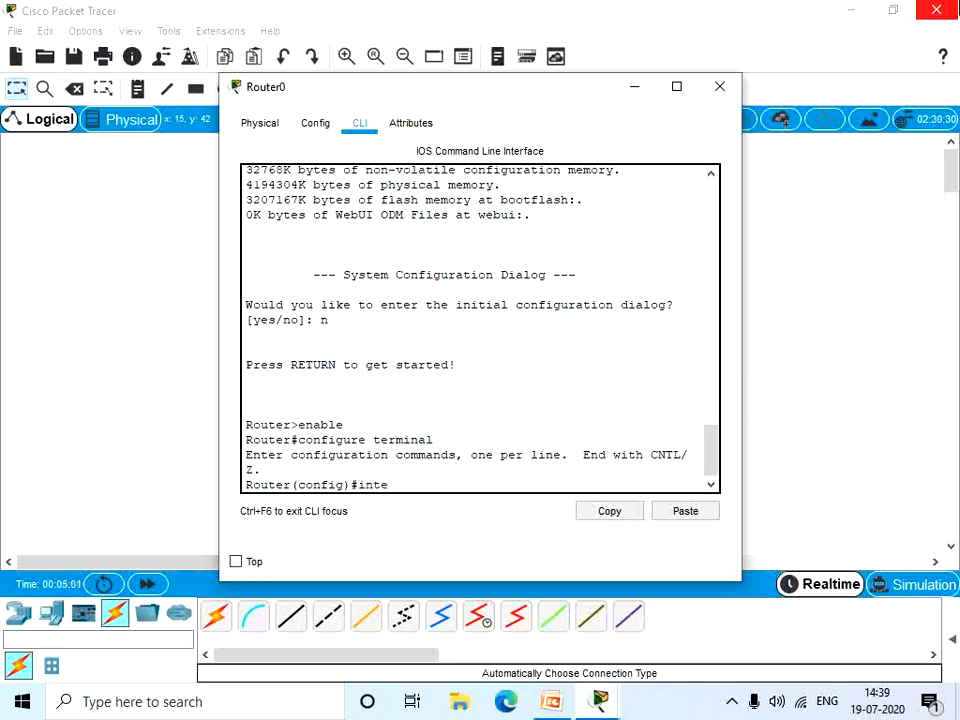
{"action": "type", "text": "rface gigabitethern"}
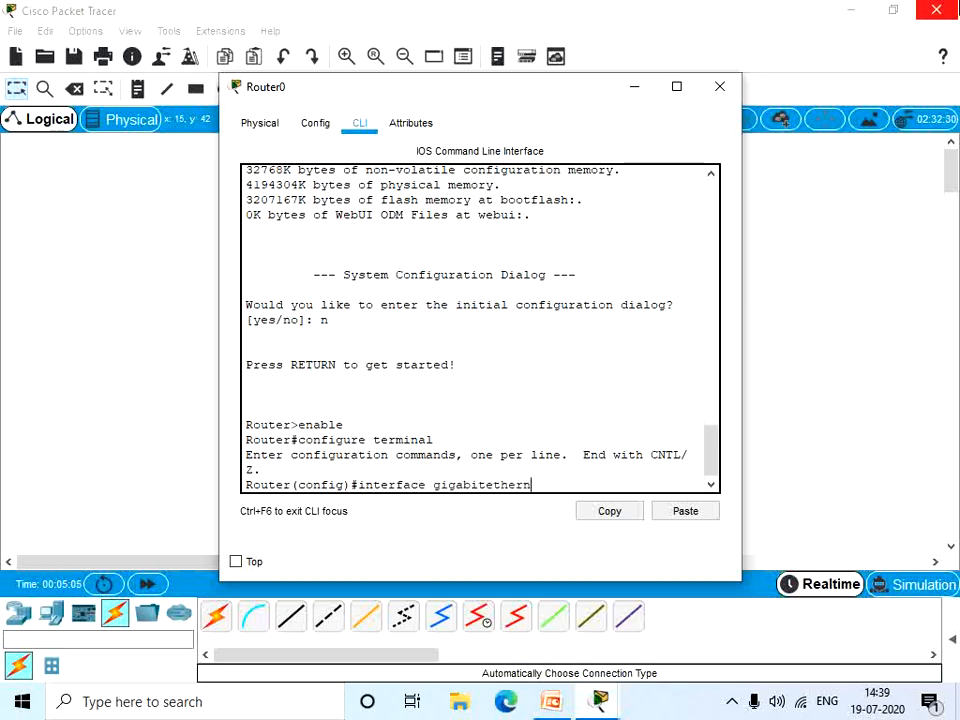
{"action": "type", "text": "et0/0/0"}
{"action": "key", "text": "Return"}
{"action": "type", "text": "ip address"}
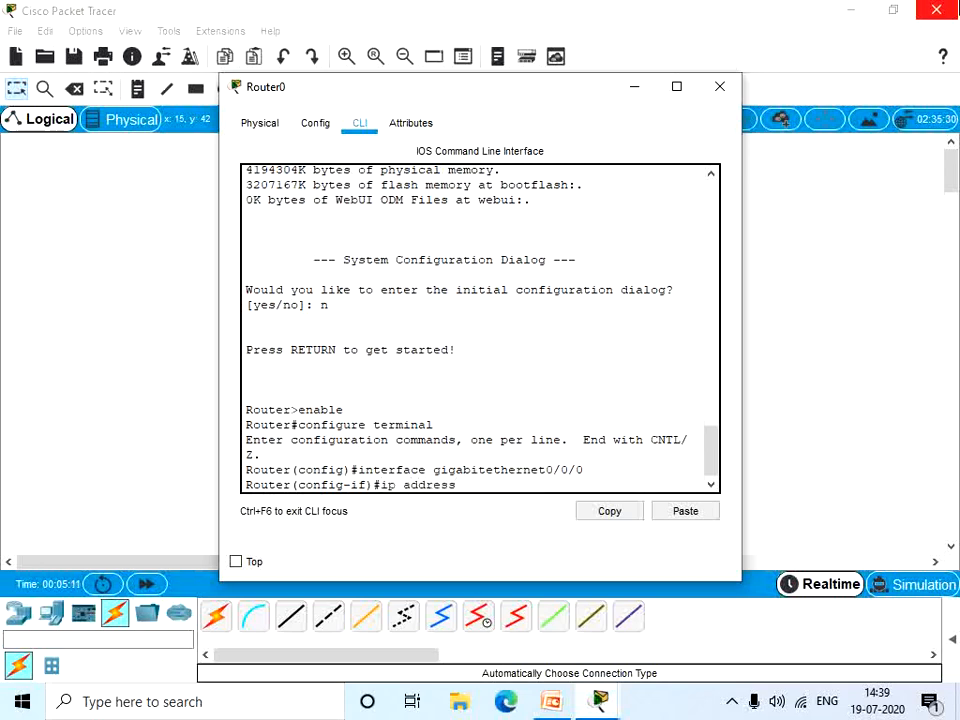
{"action": "type", "text": " 192."}
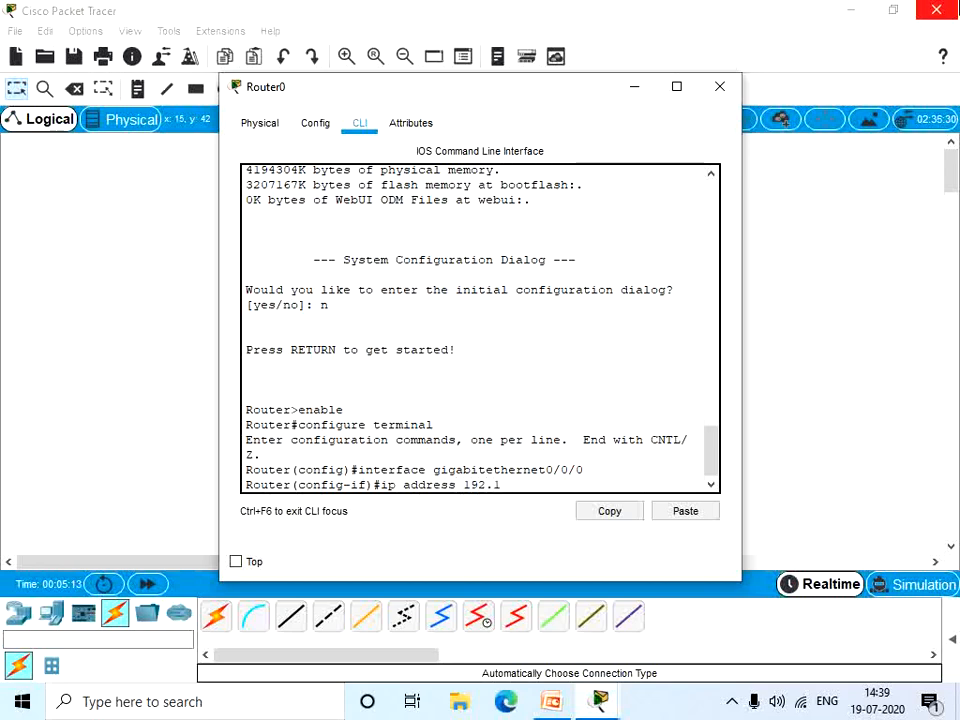
{"action": "type", "text": "168.0.1 255.255.255."}
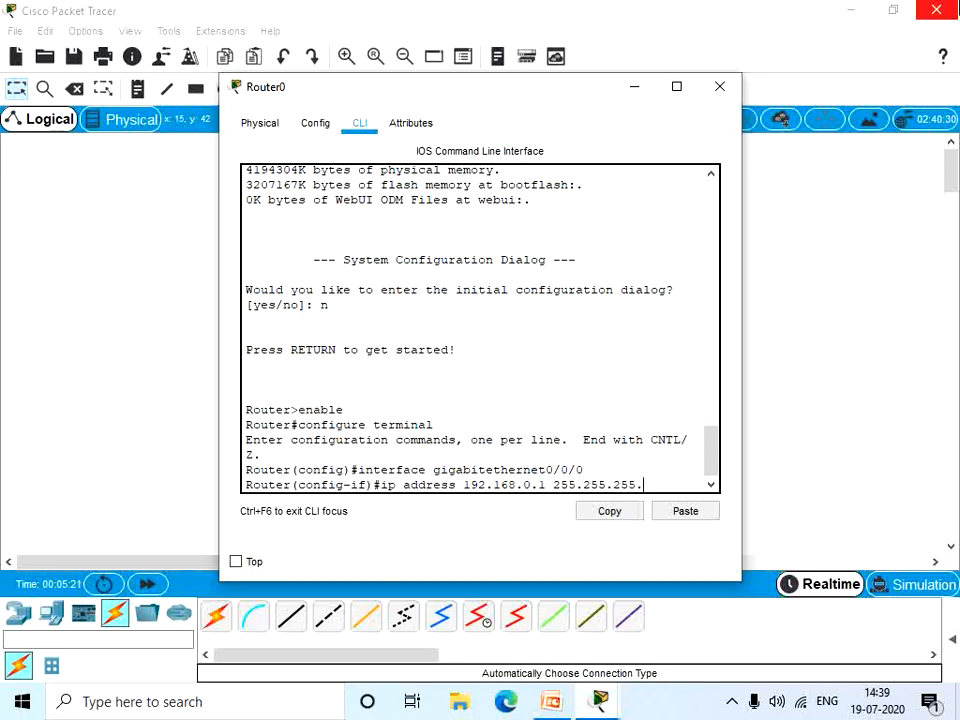
{"action": "type", "text": "0"}
{"action": "key", "text": "Return"}
{"action": "type", "text": "no sh"}
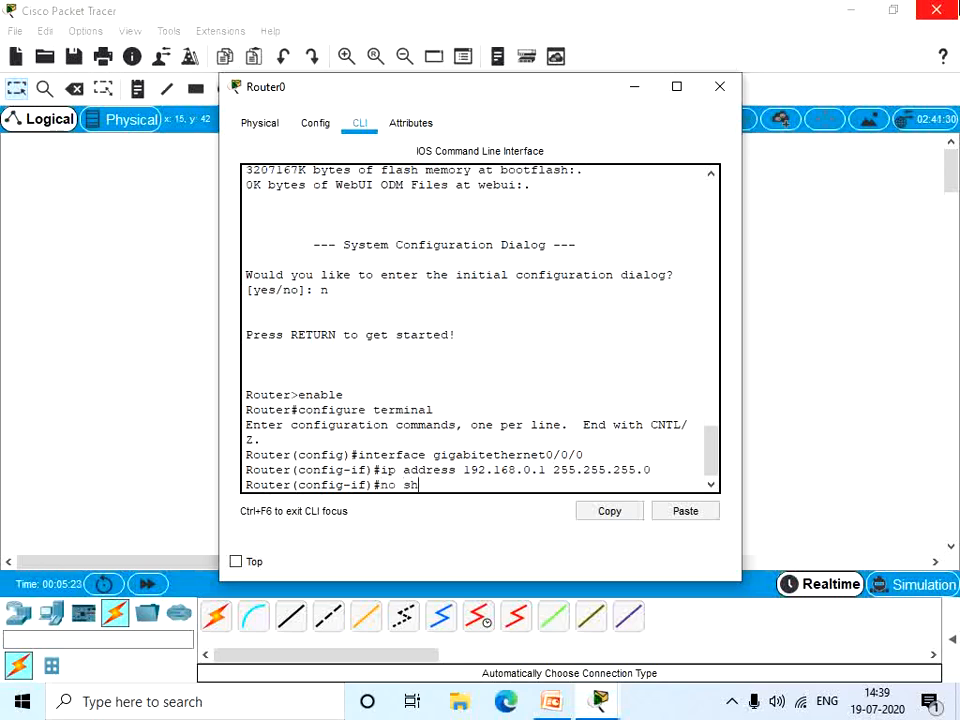
{"action": "type", "text": "utdown"}
{"action": "key", "text": "Return"}
{"action": "key", "text": "Return"}
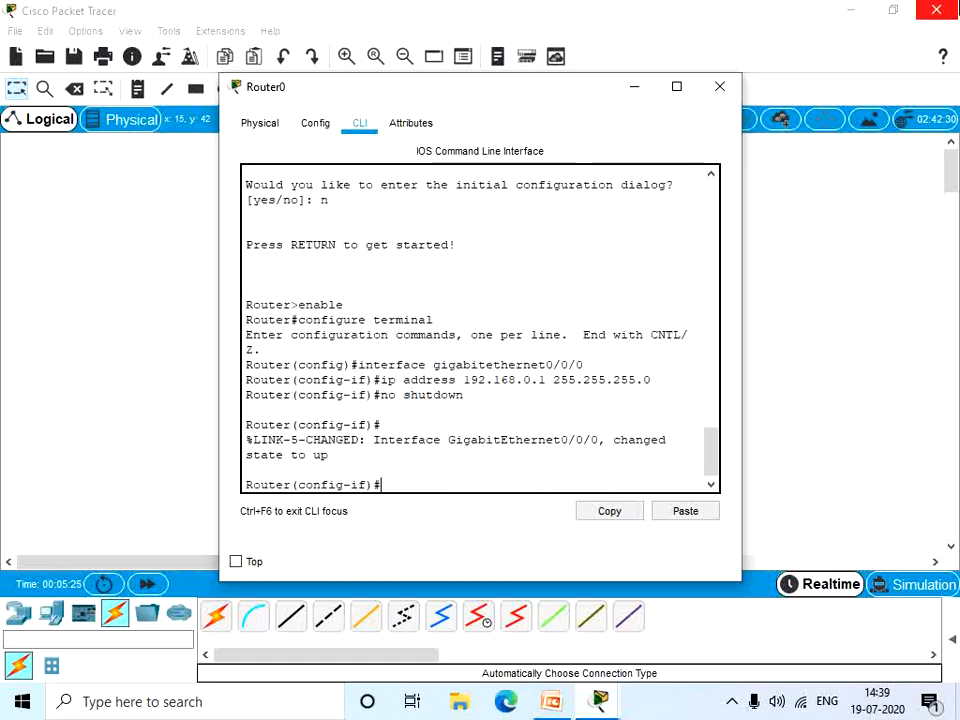
Assign IP address 10.0.0.1 with mask 255.0.0.0 to Router0's interface gigabitethernet0/0/1 and enable it with no shutdown
{"action": "type", "text": "int"}
{"action": "left_click_drag", "start_coordinate": [495, 90], "coordinate": [671, 143]}
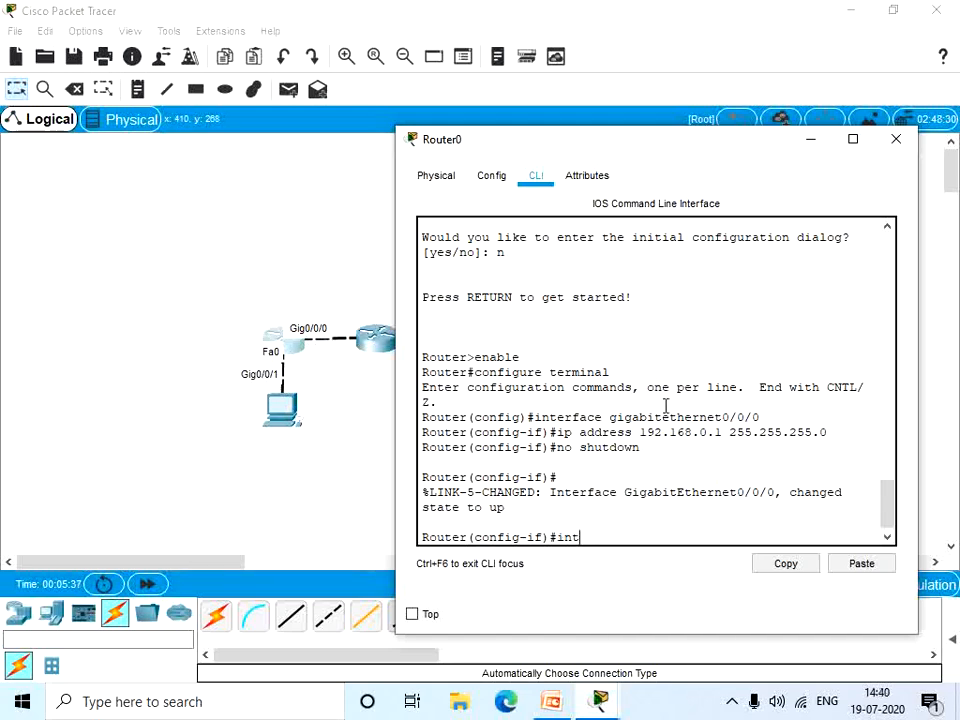
{"action": "type", "text": "erface gigabiteth"}
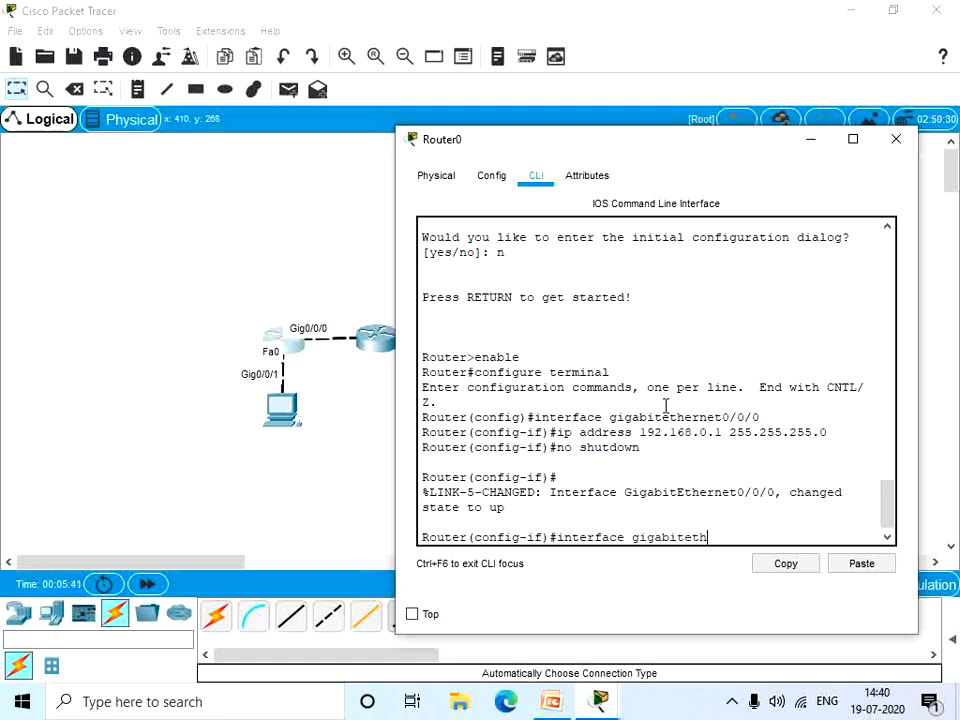
{"action": "type", "text": "ernet0/0/1"}
{"action": "key", "text": "Return"}
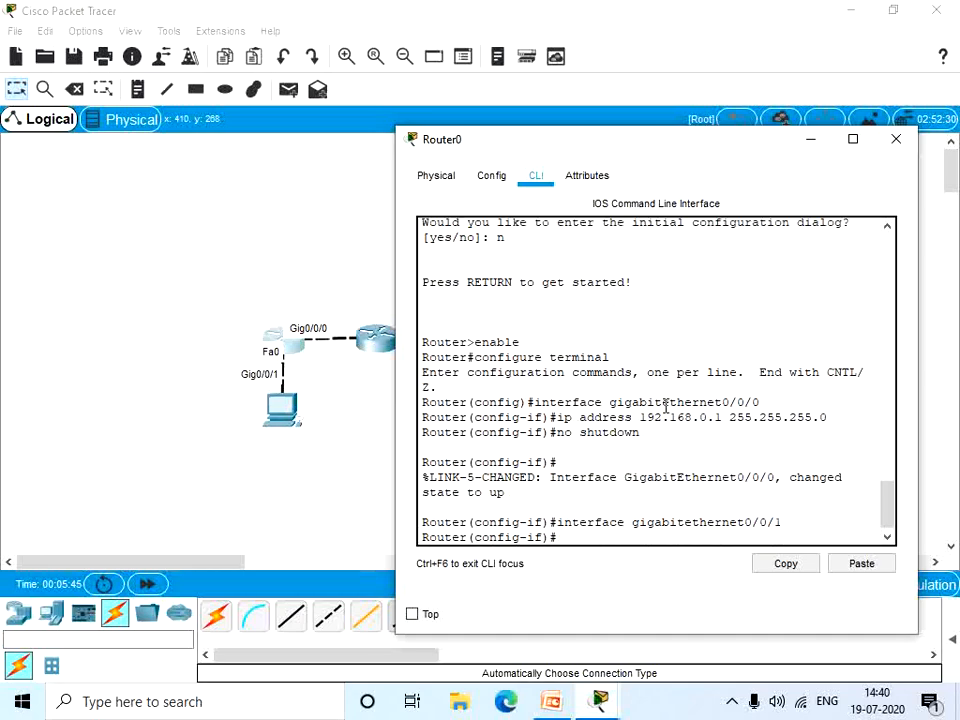
{"action": "type", "text": "ip address"}
{"action": "left_click_drag", "start_coordinate": [629, 152], "coordinate": [441, 98]}
{"action": "type", "text": "10.0.0.1 255.0.0.0"}
{"action": "key", "text": "Return"}
{"action": "type", "text": "no sh"}
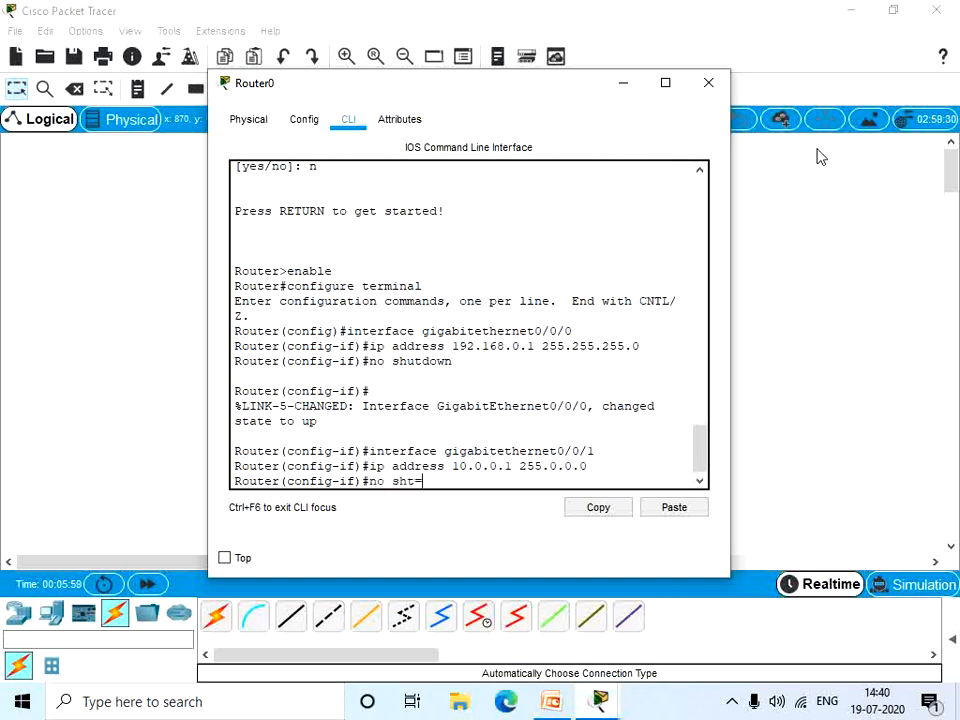
{"action": "type", "text": "utdown"}
{"action": "key", "text": "Return"}
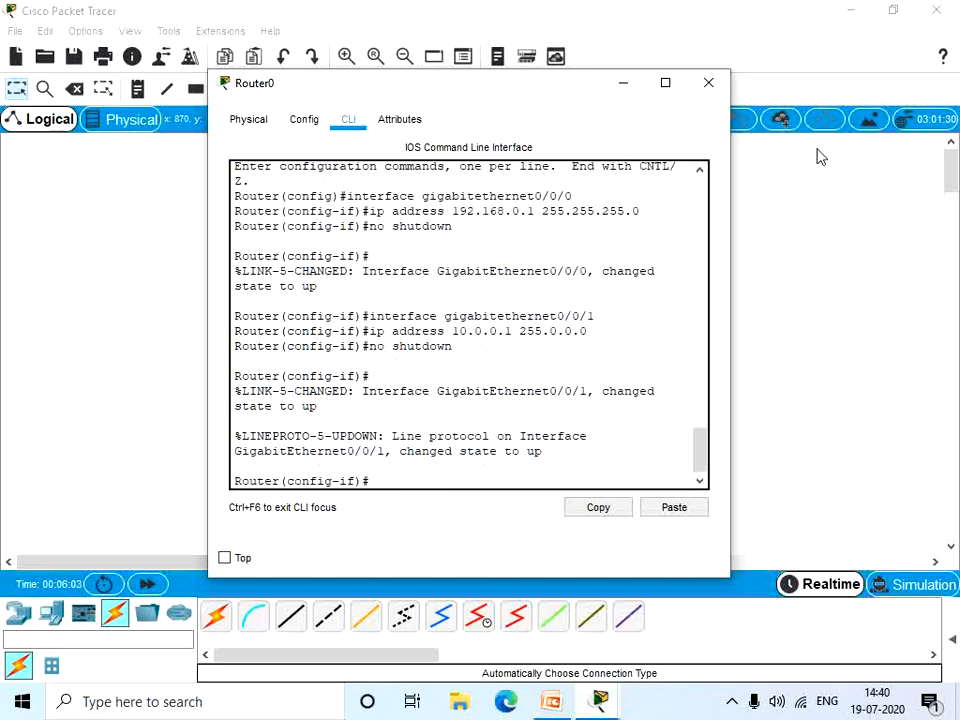
Enable EIGRP 1 on Router0 with networks 192.168.0.0 and 10.0.0.0, and close the router's window
{"action": "type", "text": "route eigrp 1"}
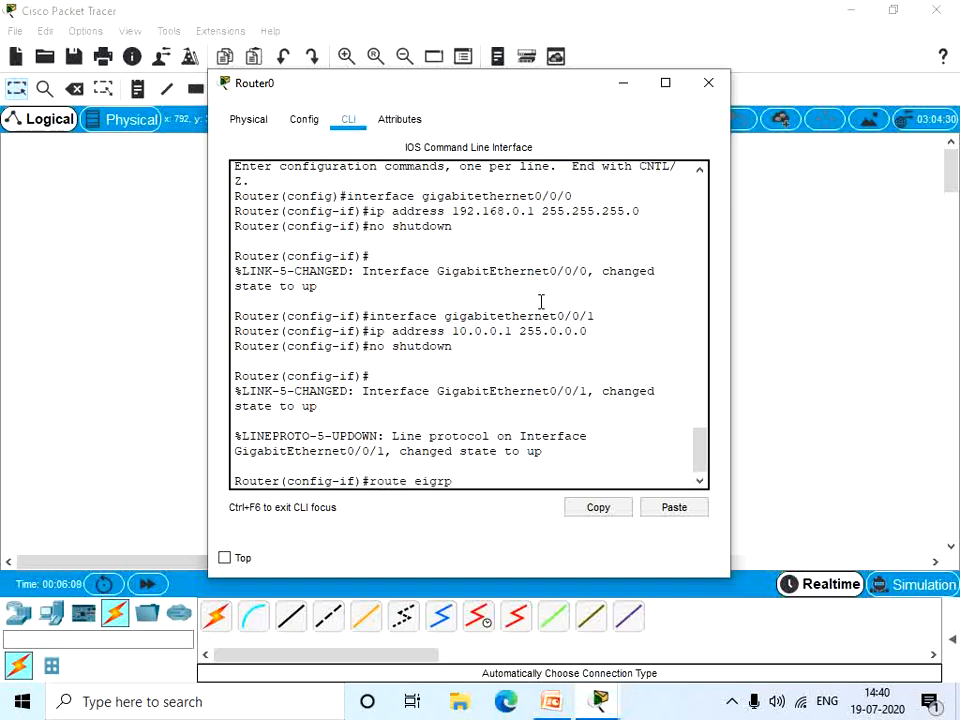
{"action": "key", "text": "Return"}
{"action": "type", "text": "network"}
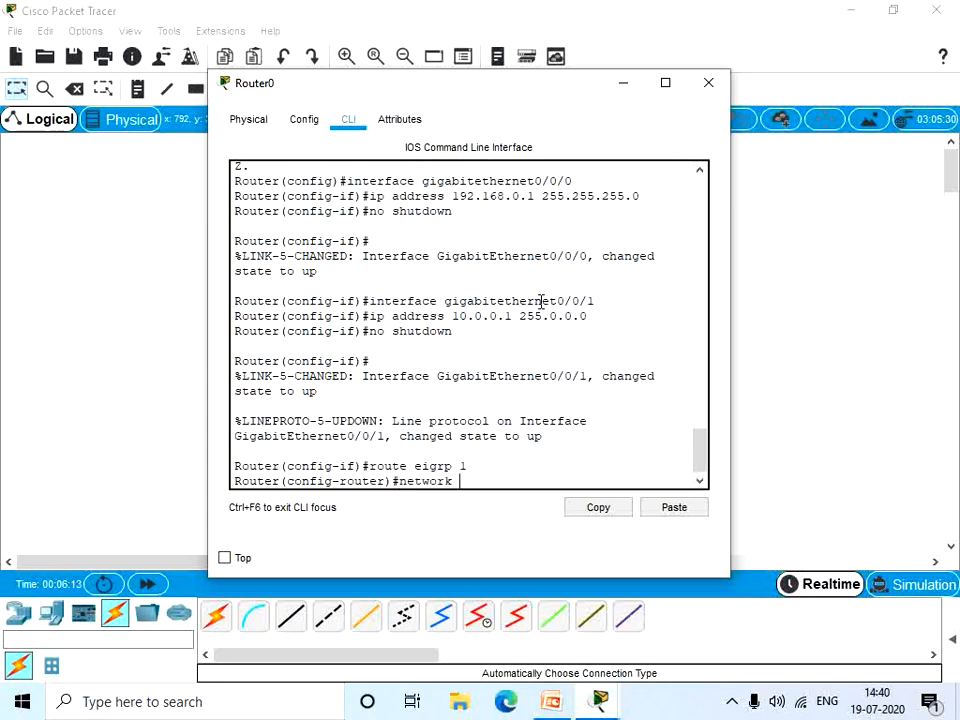
{"action": "type", "text": " 192.168.0.0"}
{"action": "key", "text": "Return"}
{"action": "type", "text": "network 10.0.0."}
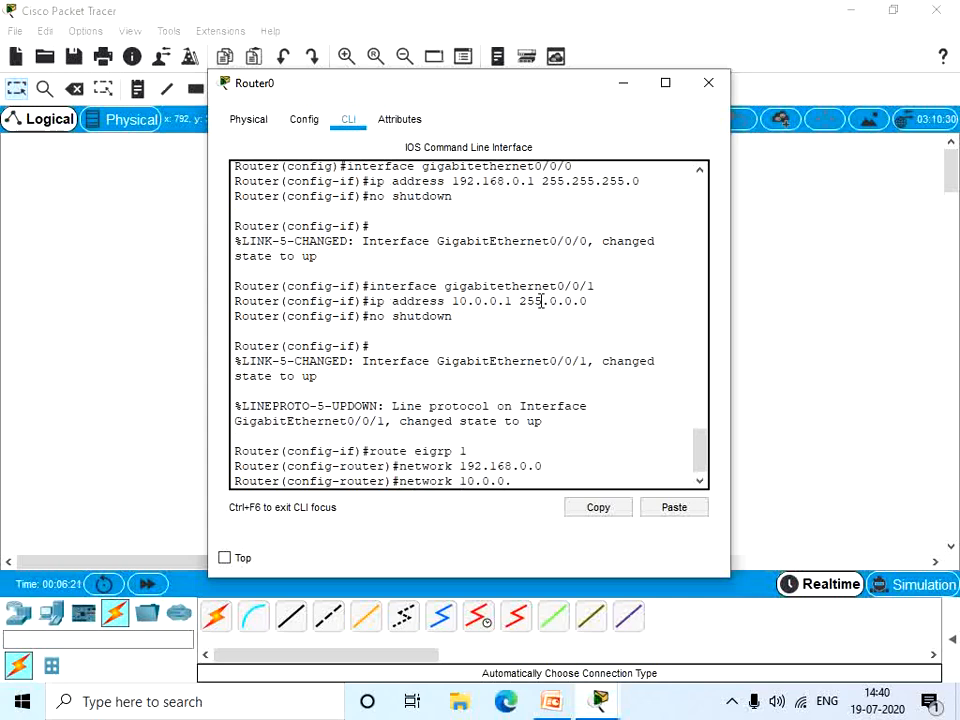
{"action": "type", "text": "0"}
{"action": "key", "text": "Return"}
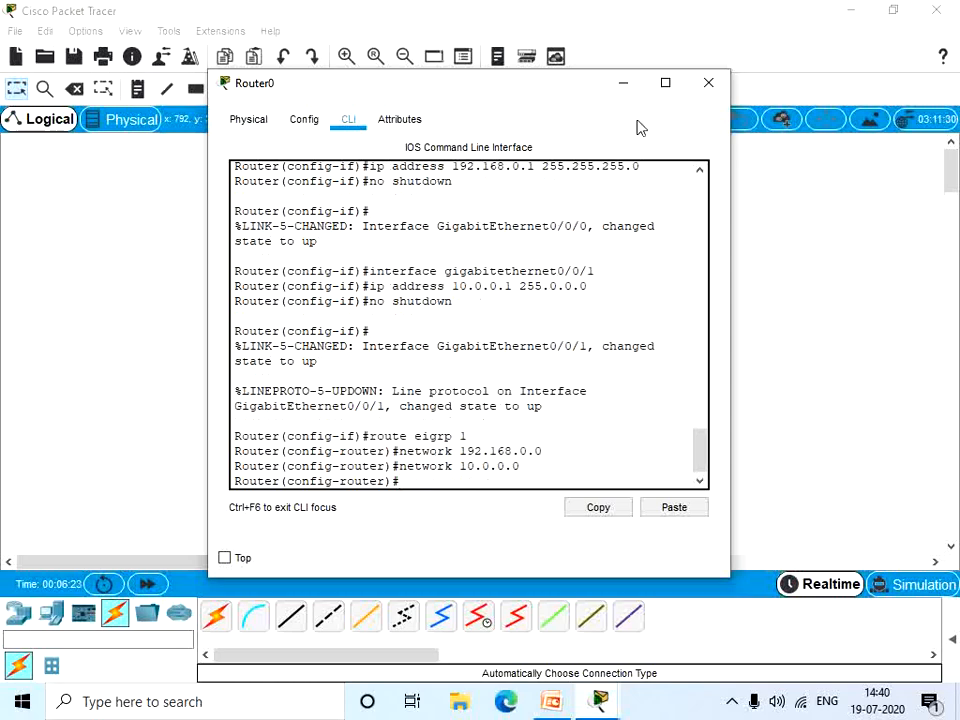
{"action": "left_click", "coordinate": [708, 82]}
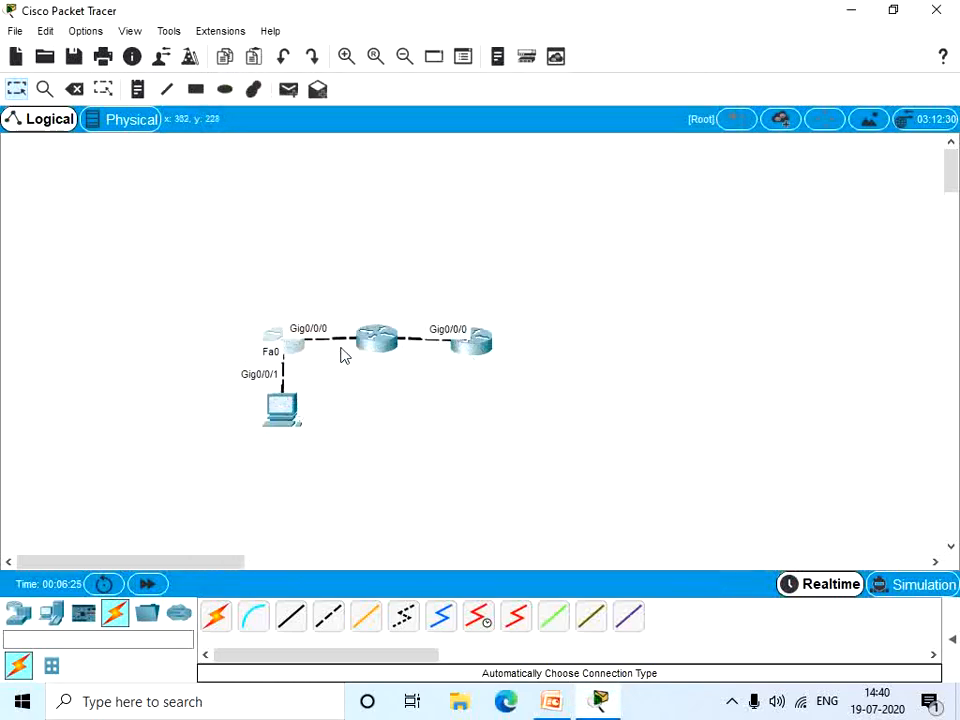
Give PC0 the static IP address 10.0.0.2, subnet mask 255.0.0.0 and default gateway 10.0.0.1
{"action": "left_click", "coordinate": [292, 410]}
{"action": "left_click", "coordinate": [390, 128]}
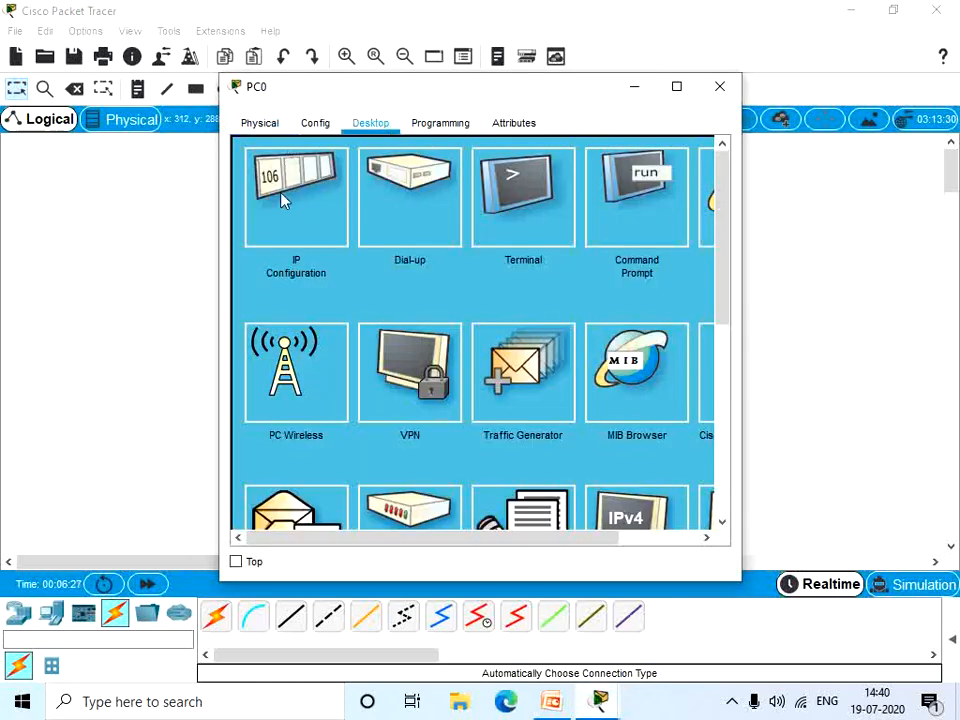
{"action": "left_click", "coordinate": [321, 183]}
{"action": "left_click", "coordinate": [400, 256]}
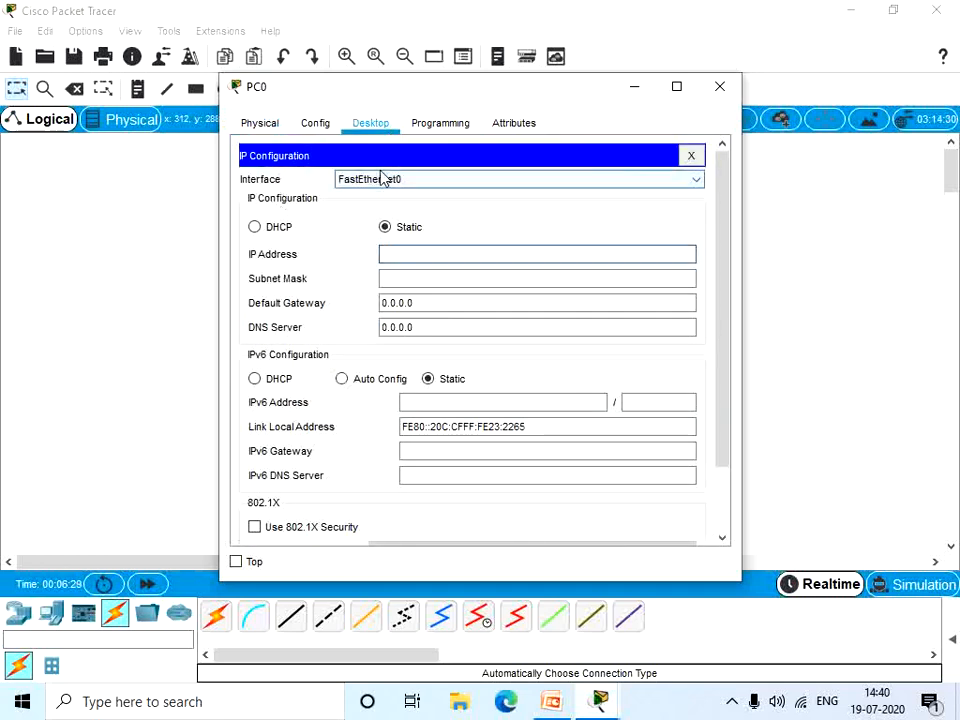
{"action": "type", "text": "10.0.0.1"}
{"action": "key", "text": "BackSpace"}
{"action": "type", "text": "2"}
{"action": "key", "text": "Tab"}
{"action": "key", "text": "Tab"}
{"action": "type", "text": "10.0.0.1"}
{"action": "key", "text": "BackSpace"}
{"action": "type", "text": "."}
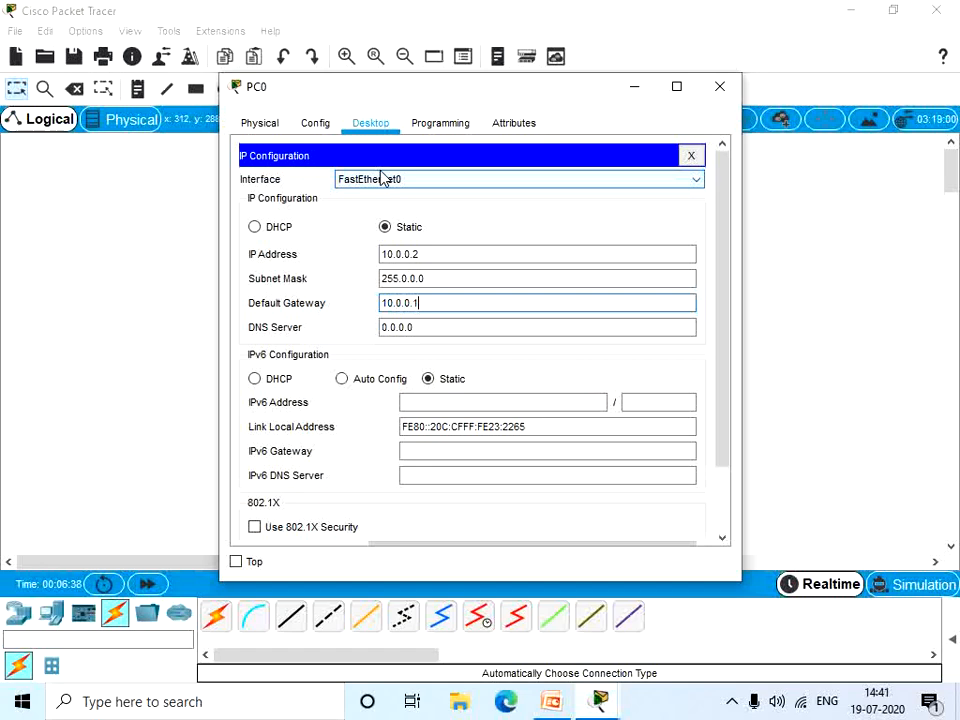
{"action": "left_click", "coordinate": [690, 155]}
Ping Router0 at 10.0.0.1 from PC0's command prompt, and close the PC's window
{"action": "left_click", "coordinate": [665, 199]}
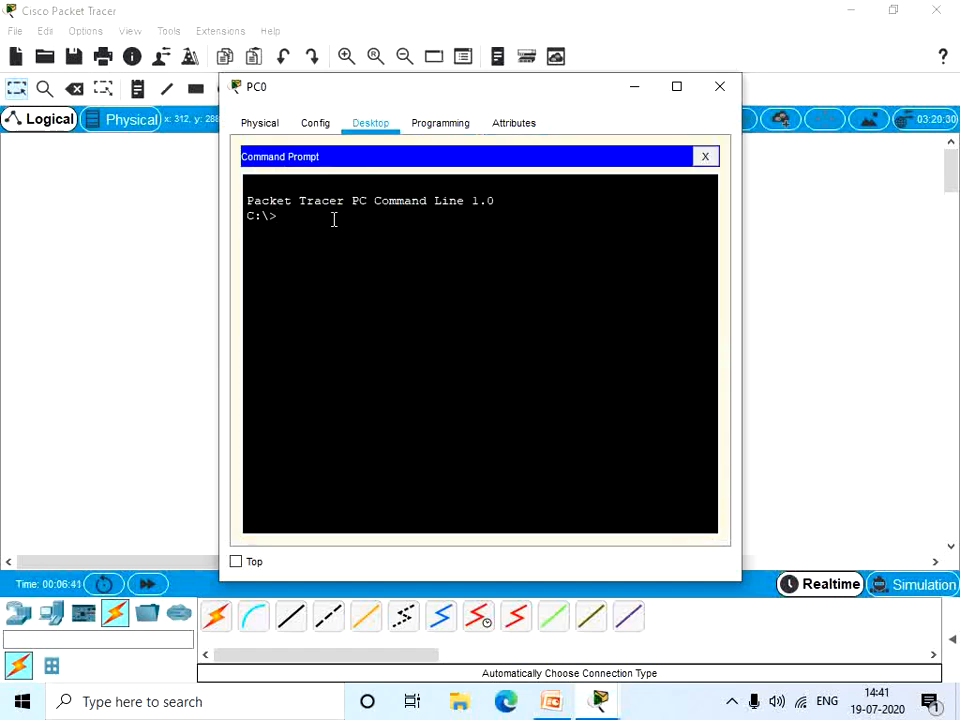
{"action": "type", "text": "ping 10.0.0.1"}
{"action": "key", "text": "Return"}
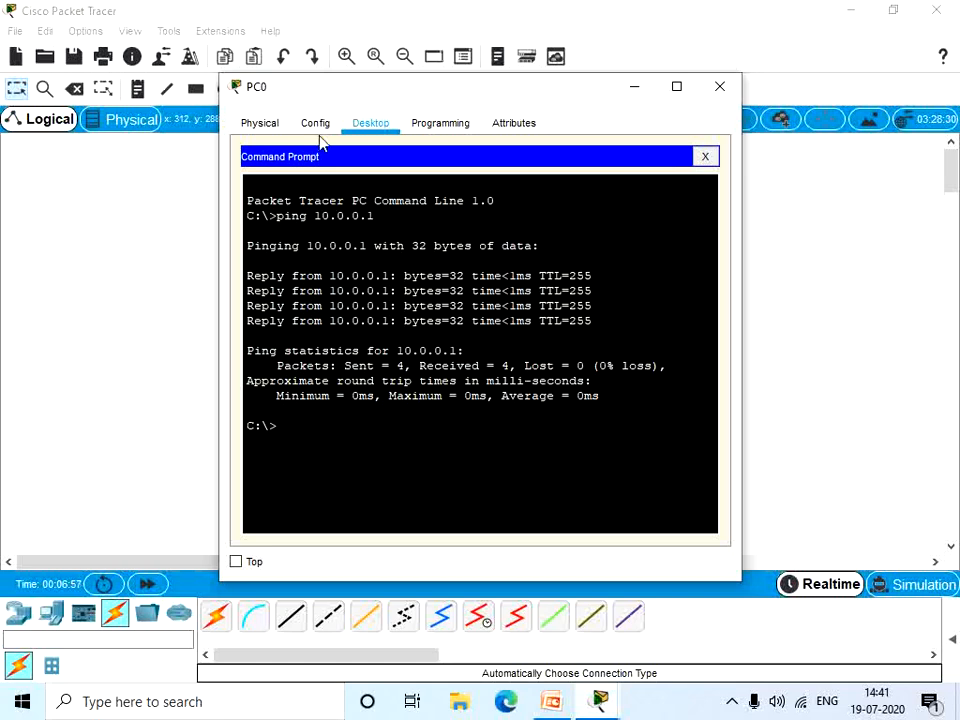
{"action": "left_click_drag", "start_coordinate": [333, 104], "coordinate": [361, 426]}
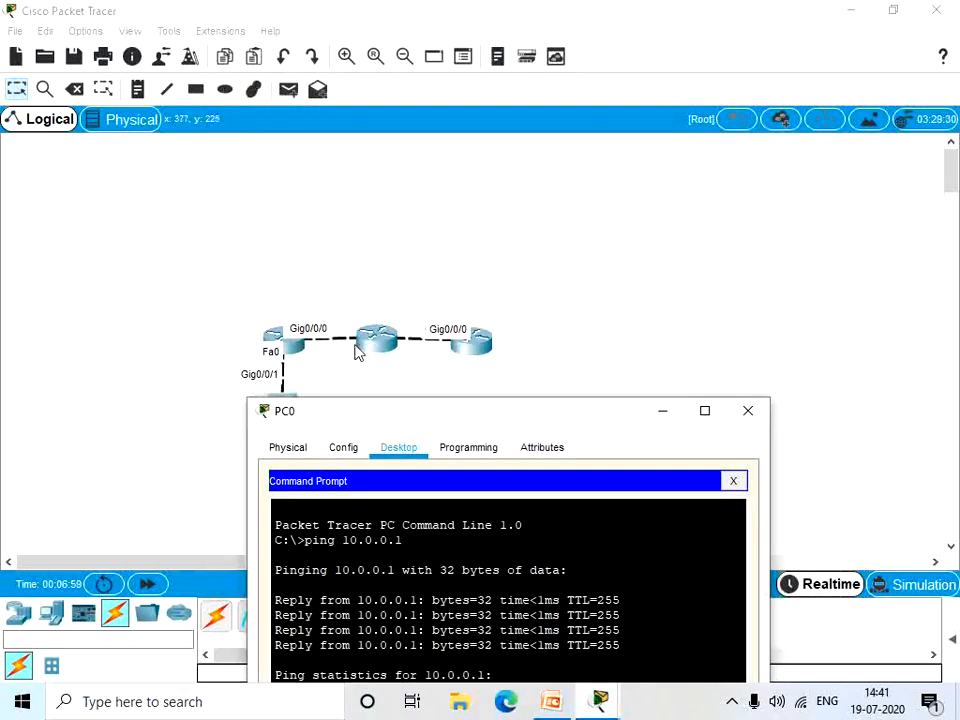
{"action": "left_click", "coordinate": [747, 418]}
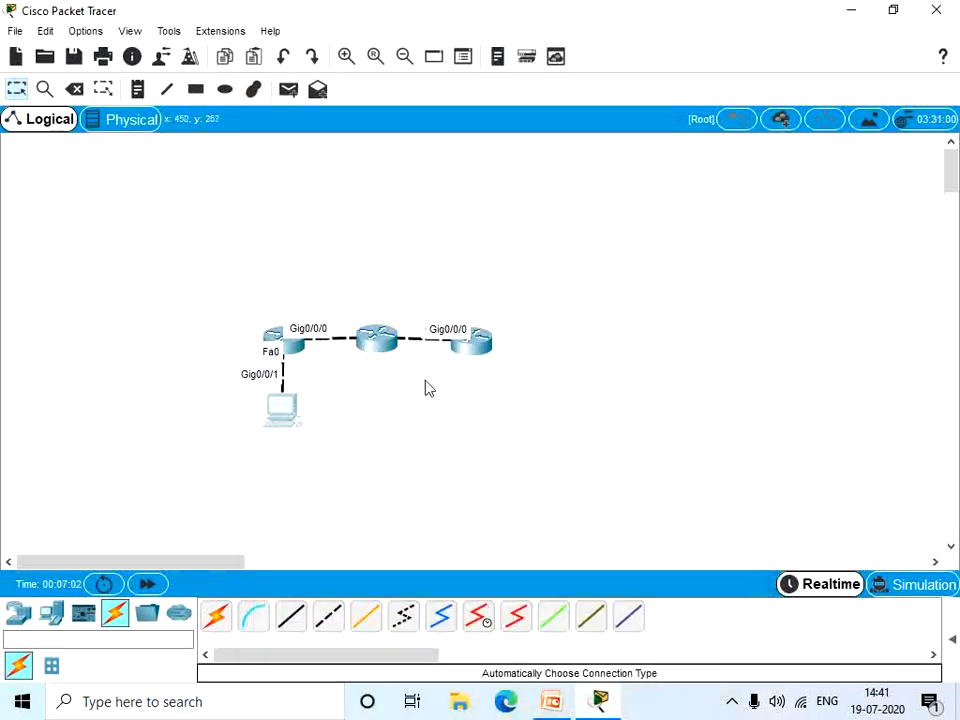
Open Router1's command line, decline the initial configuration dialog and enter global configuration mode
{"action": "left_click", "coordinate": [379, 340]}
{"action": "left_click", "coordinate": [360, 123]}
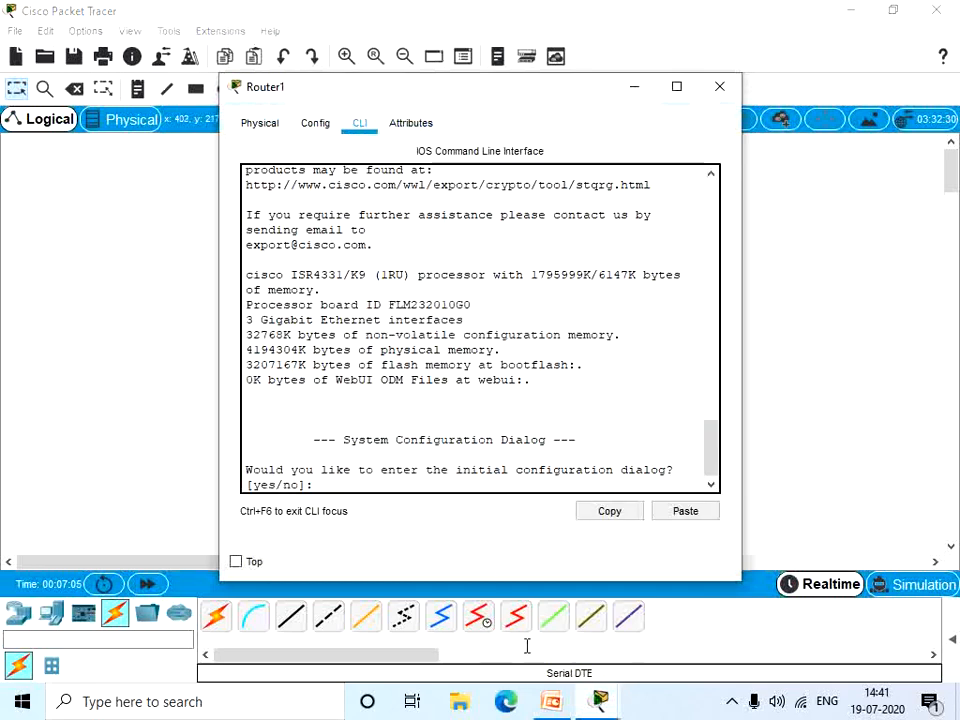
{"action": "type", "text": "n"}
{"action": "key", "text": "Return"}
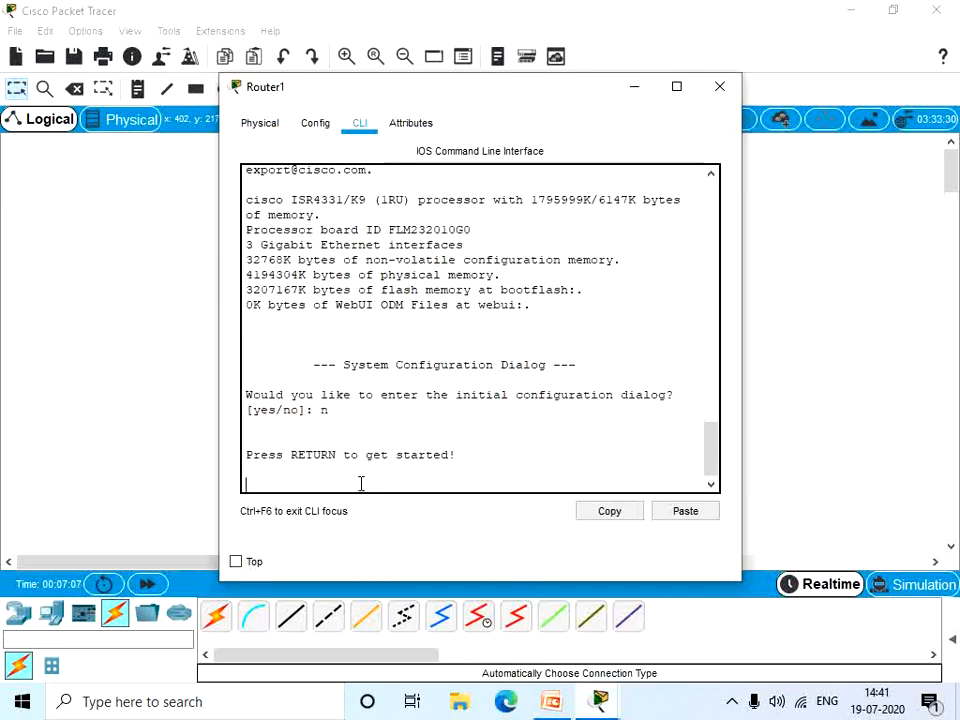
{"action": "key", "text": "Return"}
{"action": "type", "text": "en"}
{"action": "key", "text": "Return"}
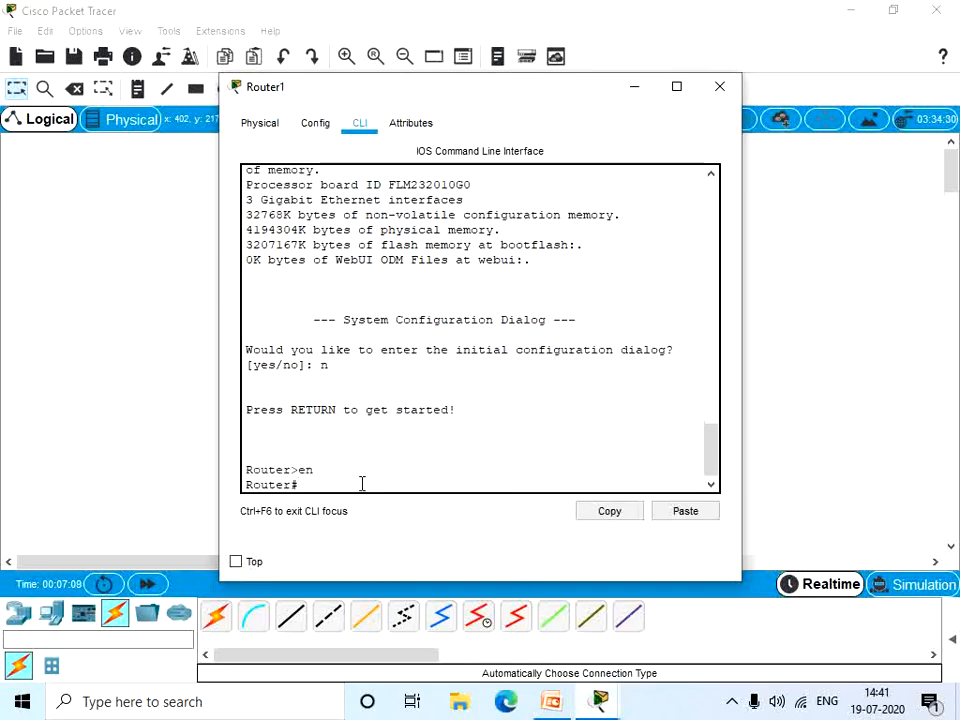
{"action": "type", "text": "config"}
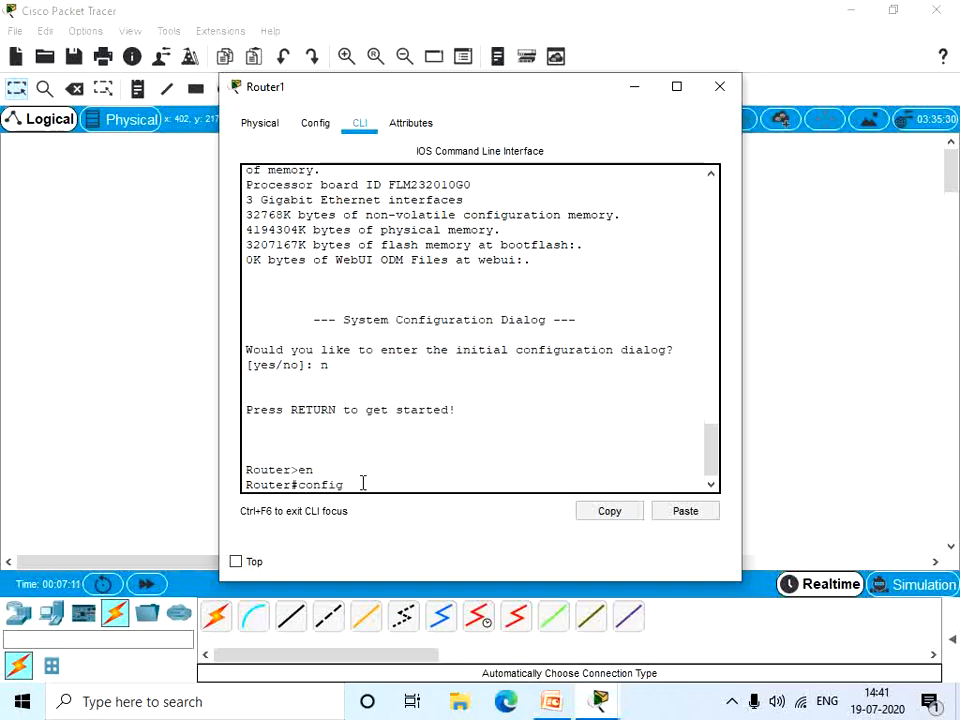
{"action": "type", "text": "ure terminal"}
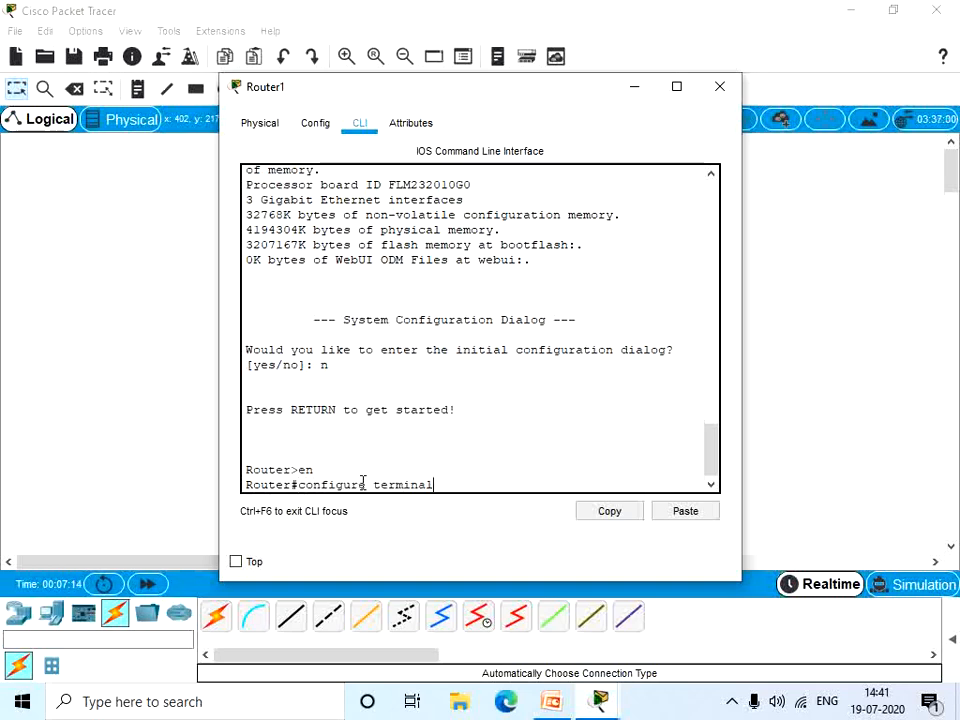
{"action": "key", "text": "Return"}
Assign IP address 192.168.0.2 with mask 255.255.255.0 to Router1's interface gigabitethernet0/0/0 and enable it with no shutdown
{"action": "type", "text": "int"}
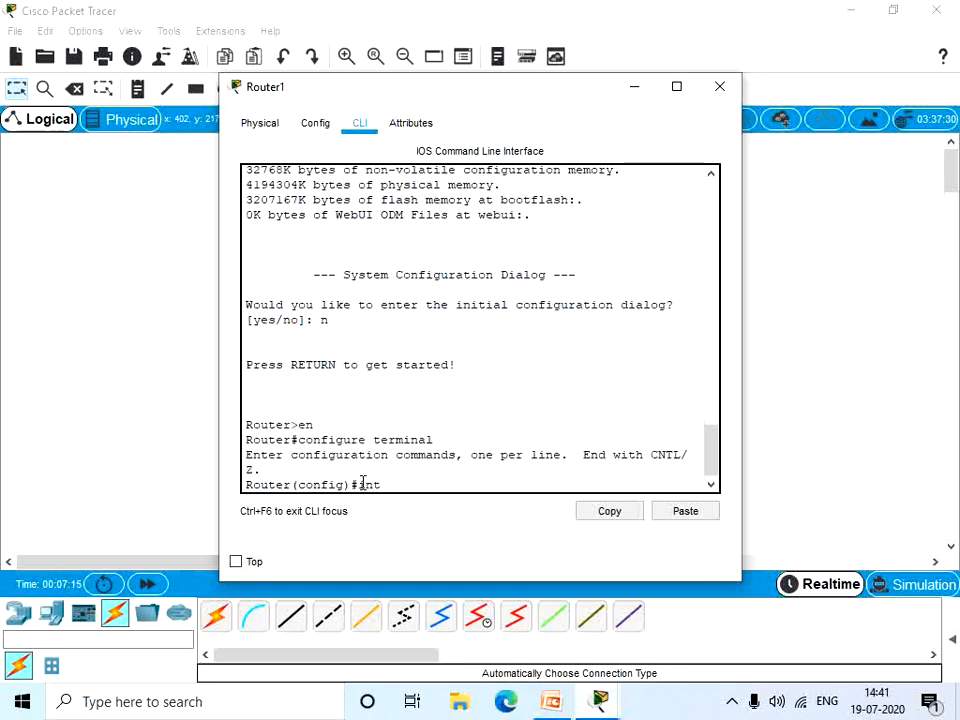
{"action": "type", "text": "erface giga"}
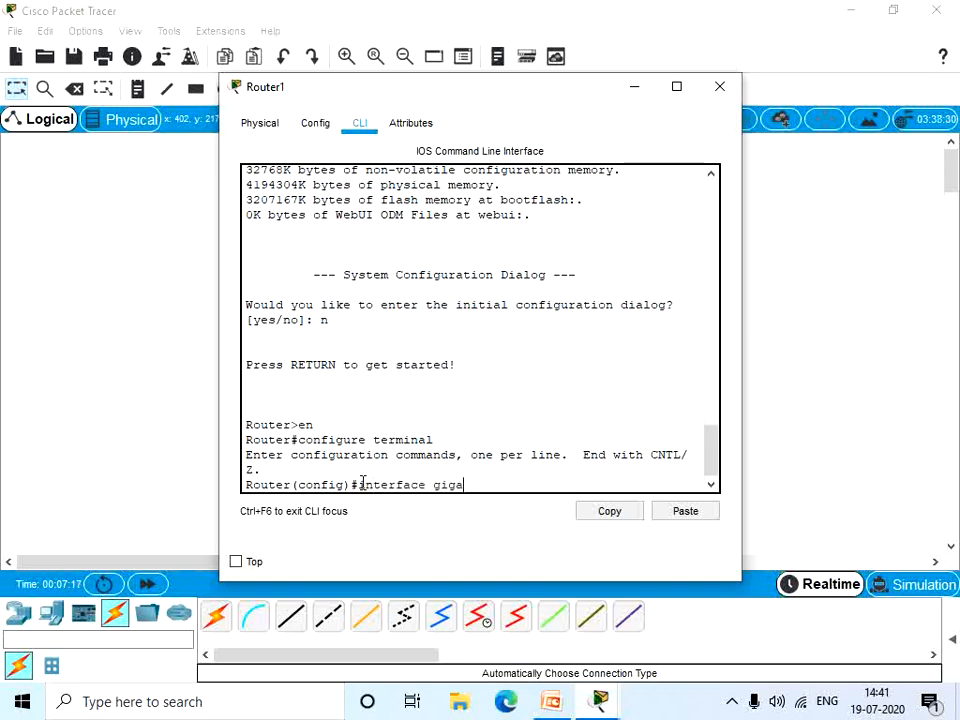
{"action": "type", "text": "bitethernet0"}
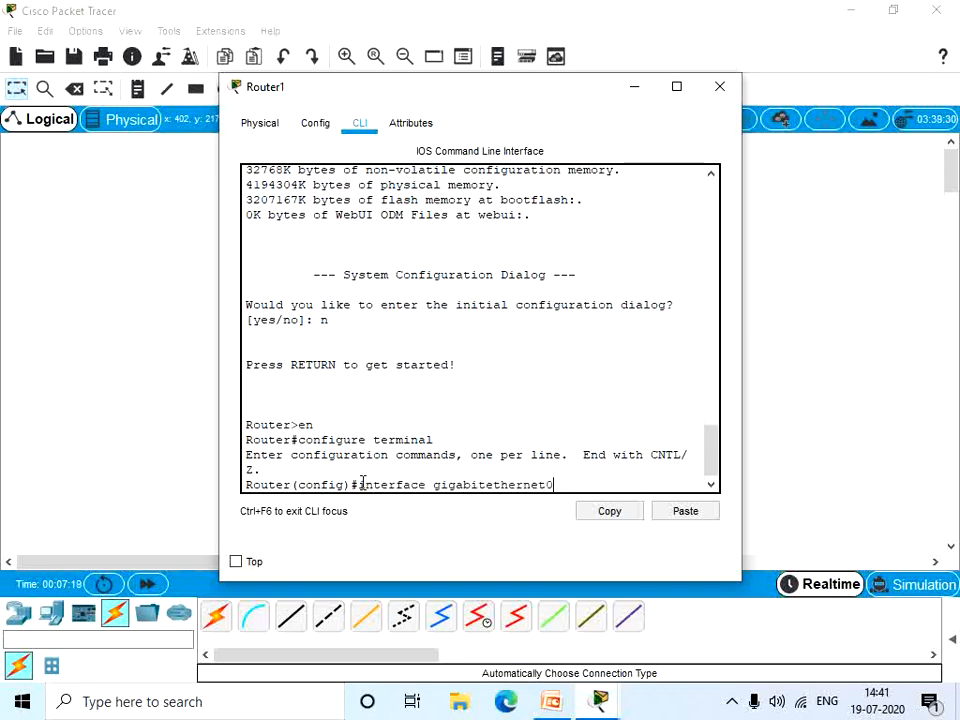
{"action": "type", "text": "/0/0"}
{"action": "key", "text": "Return"}
{"action": "type", "text": "ip"}
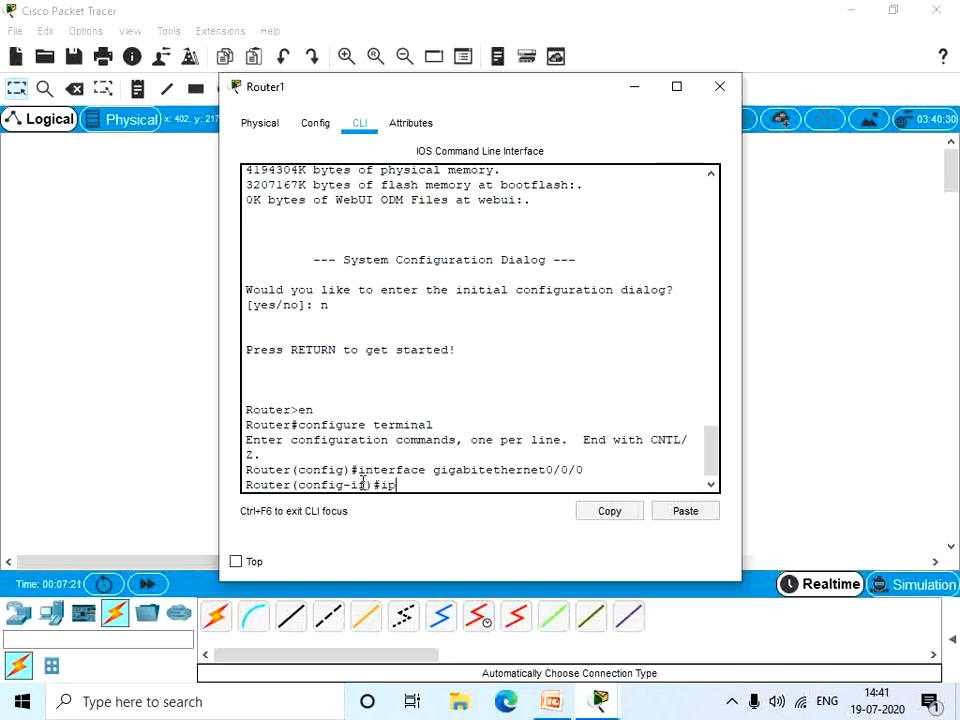
{"action": "type", "text": " address 192.168"}
{"action": "type", "text": ".1"}
{"action": "key", "text": "BackSpace"}
{"action": "key", "text": "BackSpace"}
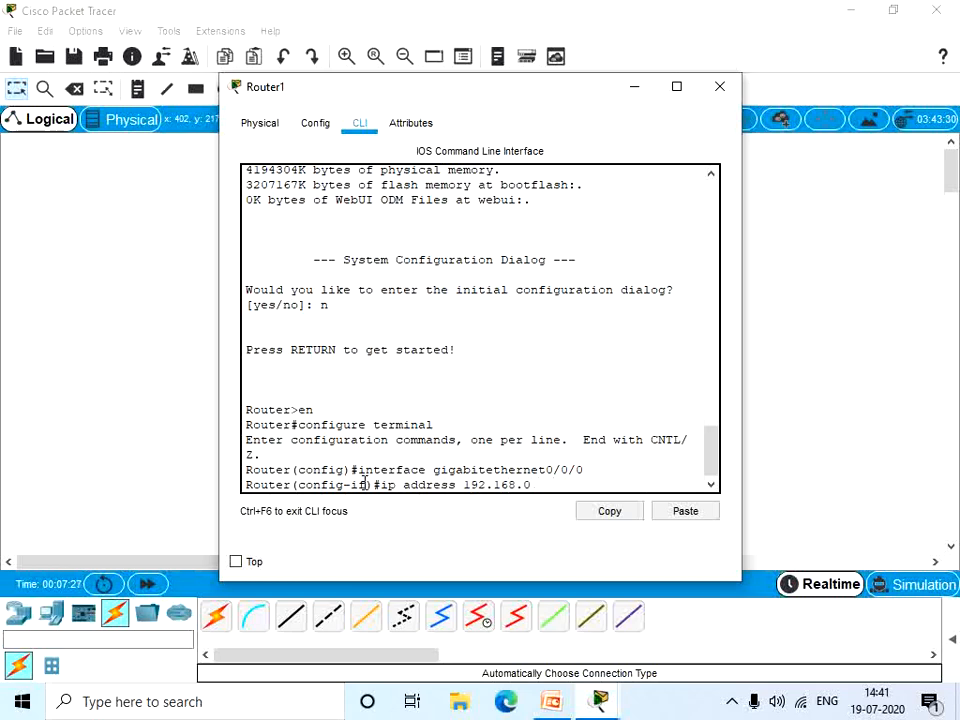
{"action": "type", "text": ".2 255.255.255.0"}
{"action": "key", "text": "Return"}
{"action": "type", "text": "no shutdo"}
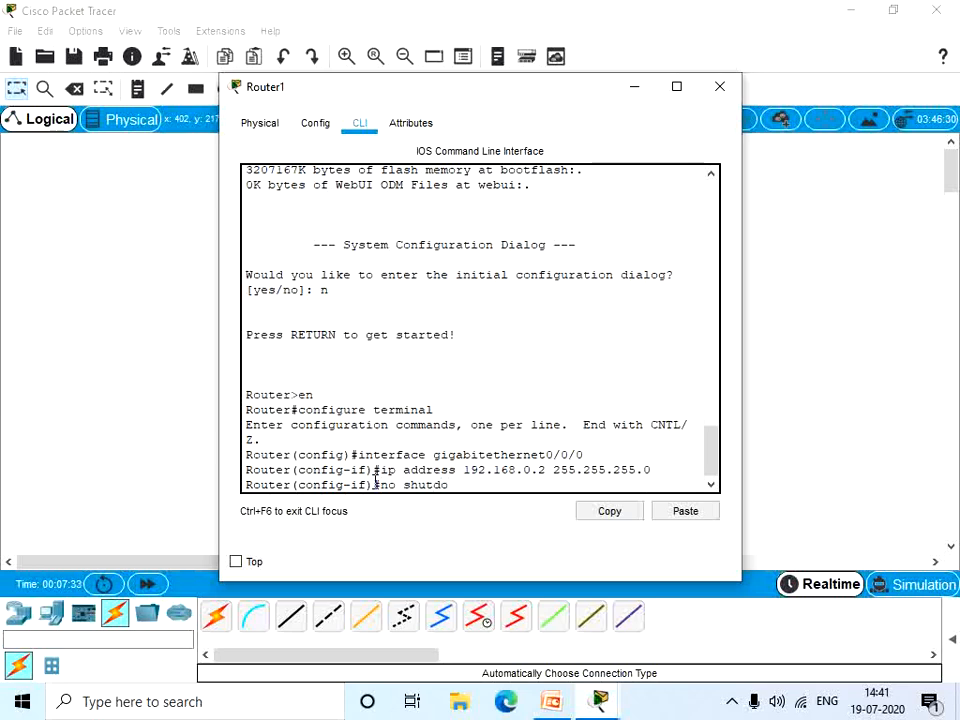
{"action": "type", "text": "wn"}
{"action": "key", "text": "Return"}
{"action": "key", "text": "Return"}
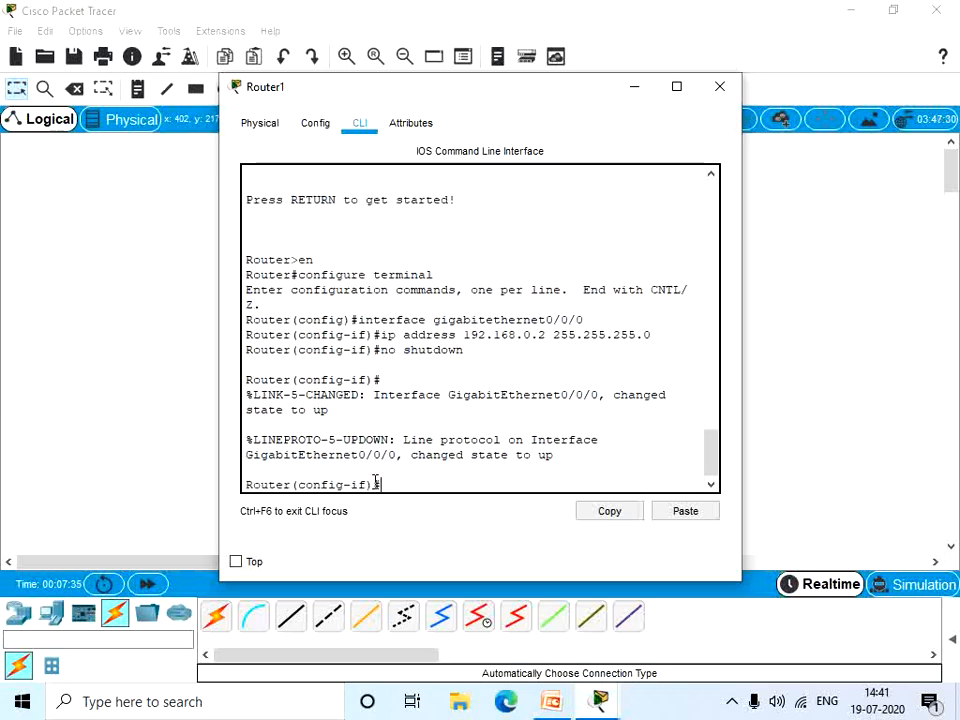
Assign IP address 192.168.1.1 with mask 255.255.255.0 to Router1's interface gigabitethernet0/0/1 and enable it with no shutdown
{"action": "type", "text": "interface gigabitethernet0/0/00"}
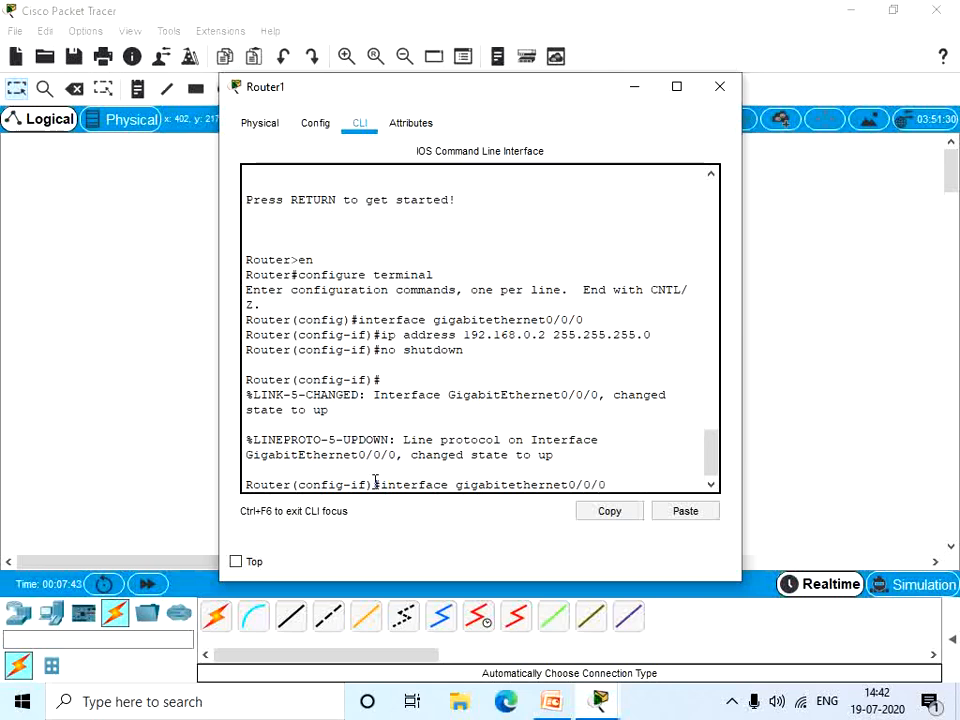
{"action": "type", "text": "1"}
{"action": "type", "text": "ip addres"}
{"action": "type", "text": "s 192.168"}
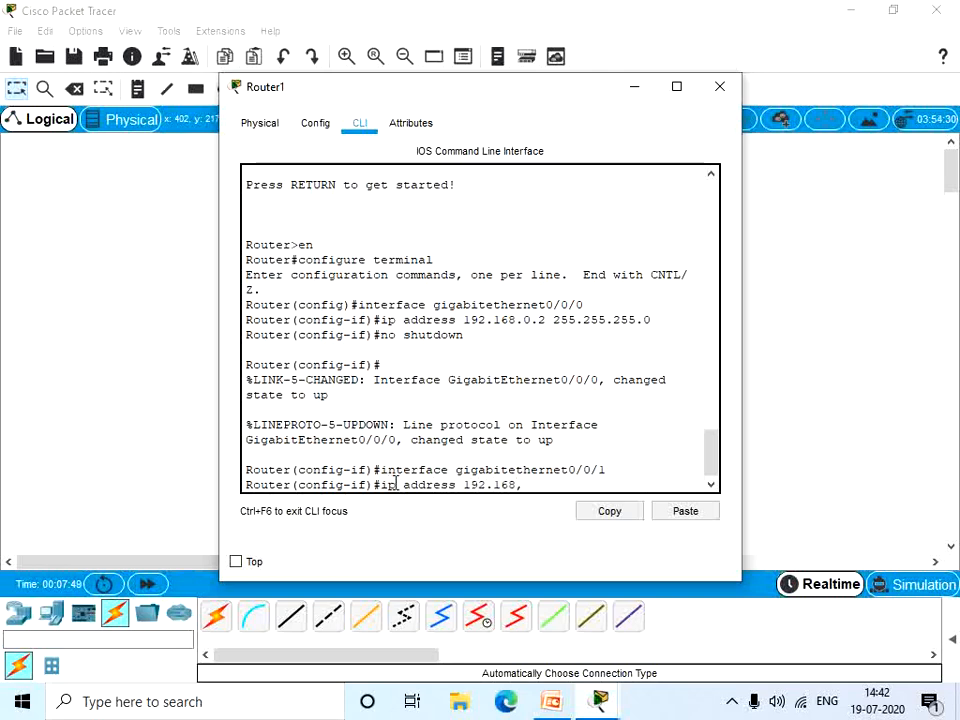
{"action": "type", "text": ".1.1 255.255.255.0"}
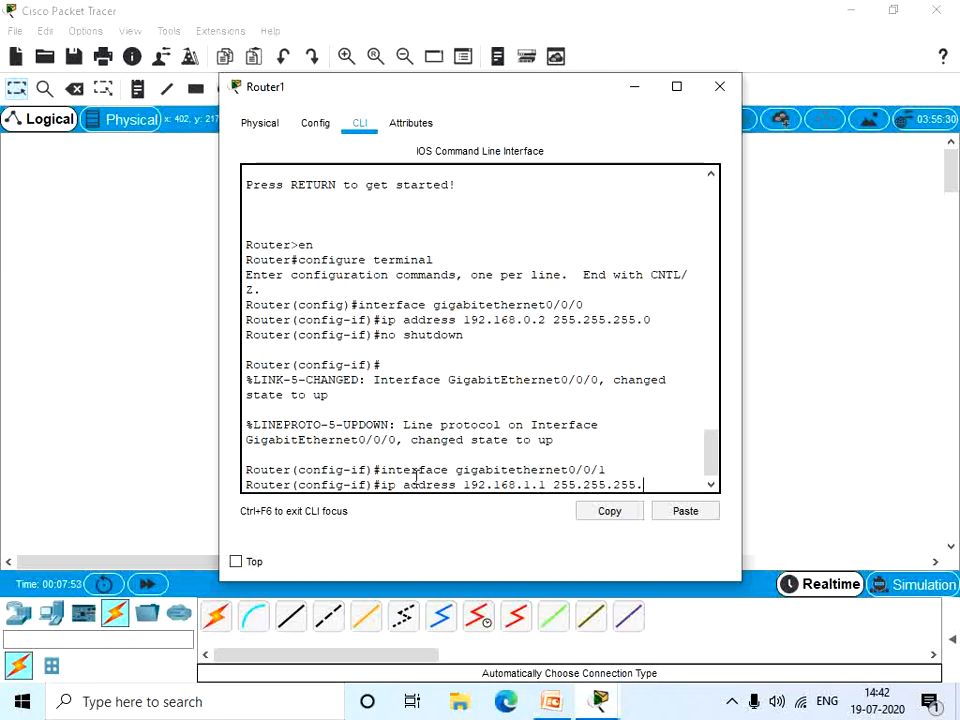
{"action": "key", "text": "Return"}
{"action": "type", "text": "no shutdown"}
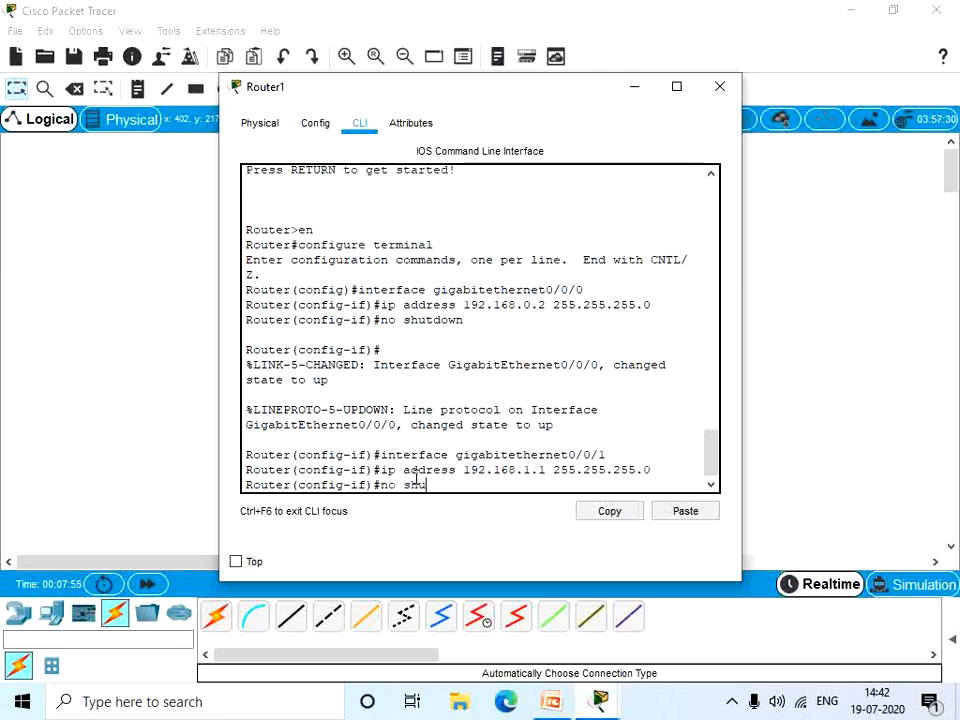
{"action": "key", "text": "Return"}
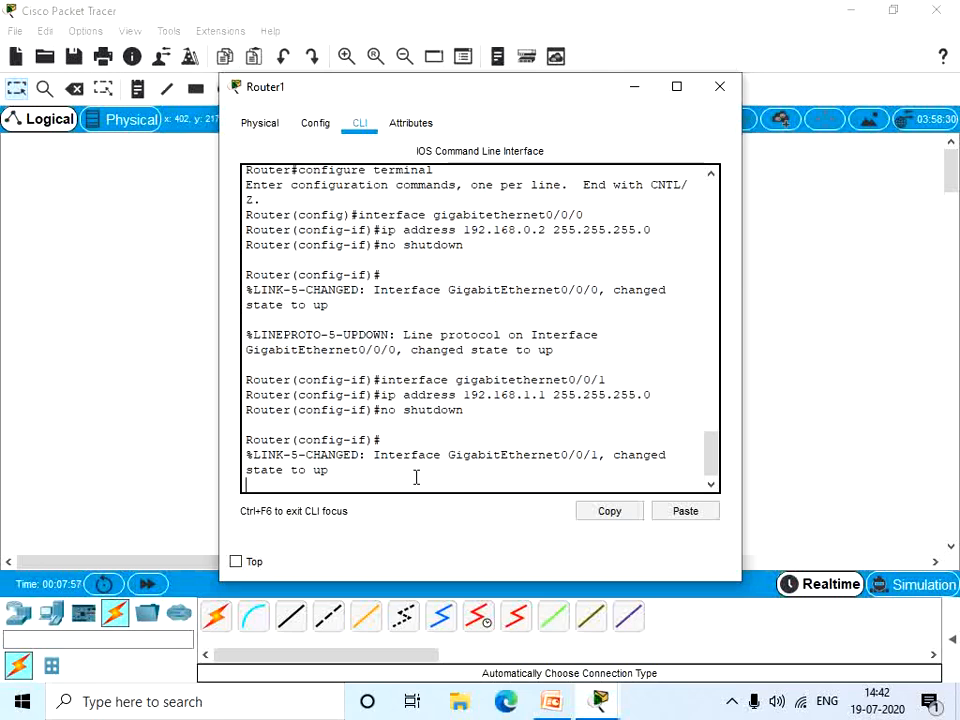
{"action": "key", "text": "Return"}
Enable EIGRP 1 on Router1 with networks 192.168.0.0 and 192.168.1.0, and close the router's window
{"action": "type", "text": "route"}
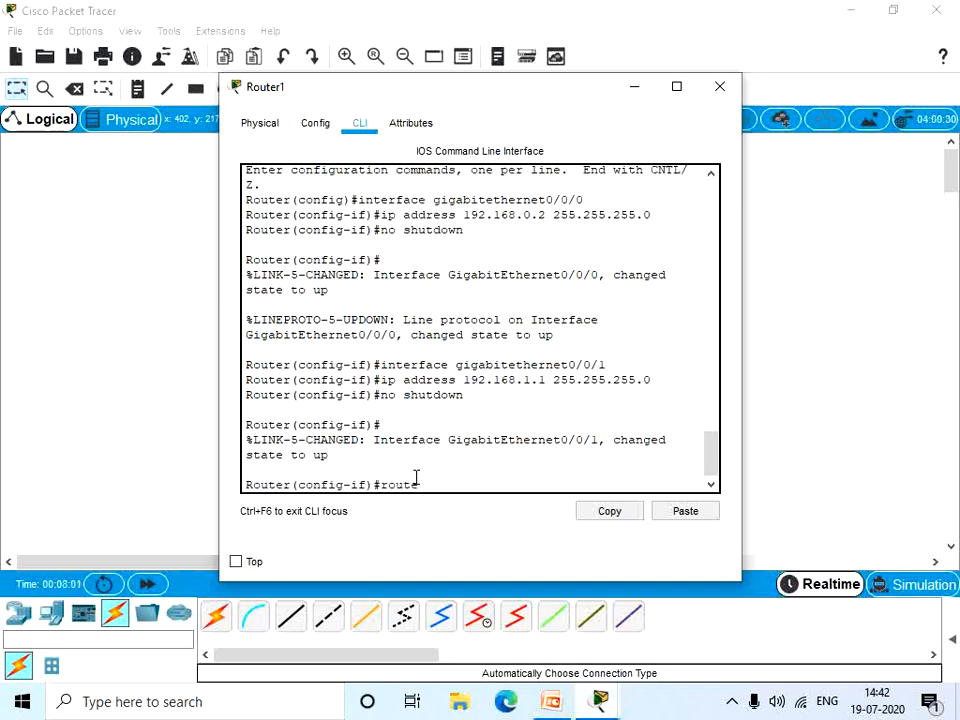
{"action": "type", "text": "r eigrp 1"}
{"action": "key", "text": "Return"}
{"action": "type", "text": "network 1921"}
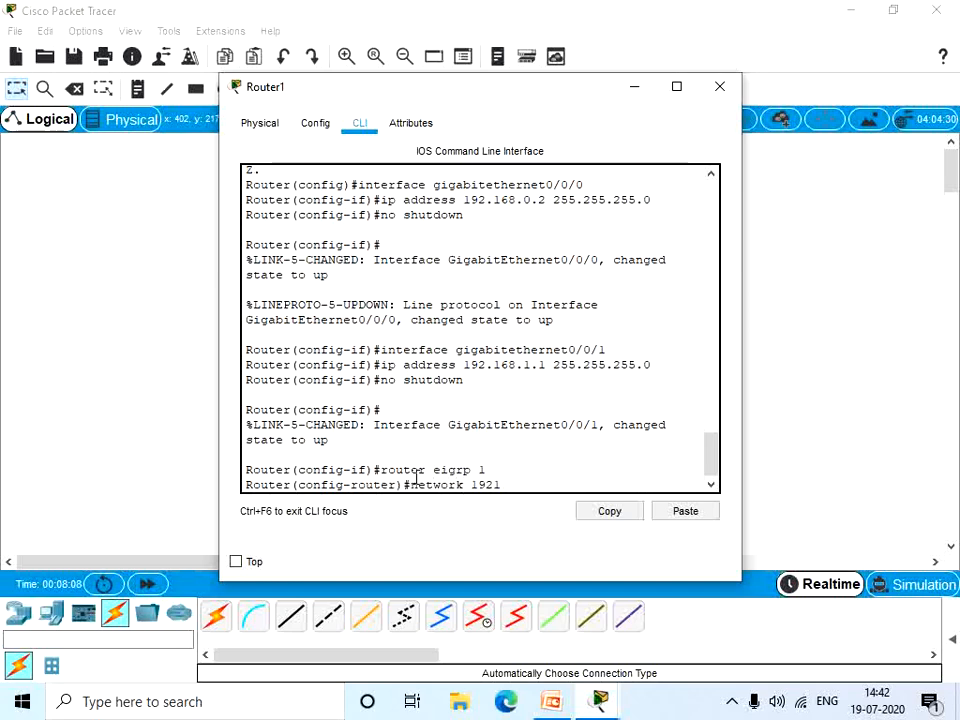
{"action": "key", "text": "BackSpace"}
{"action": "type", "text": ".168.0.0"}
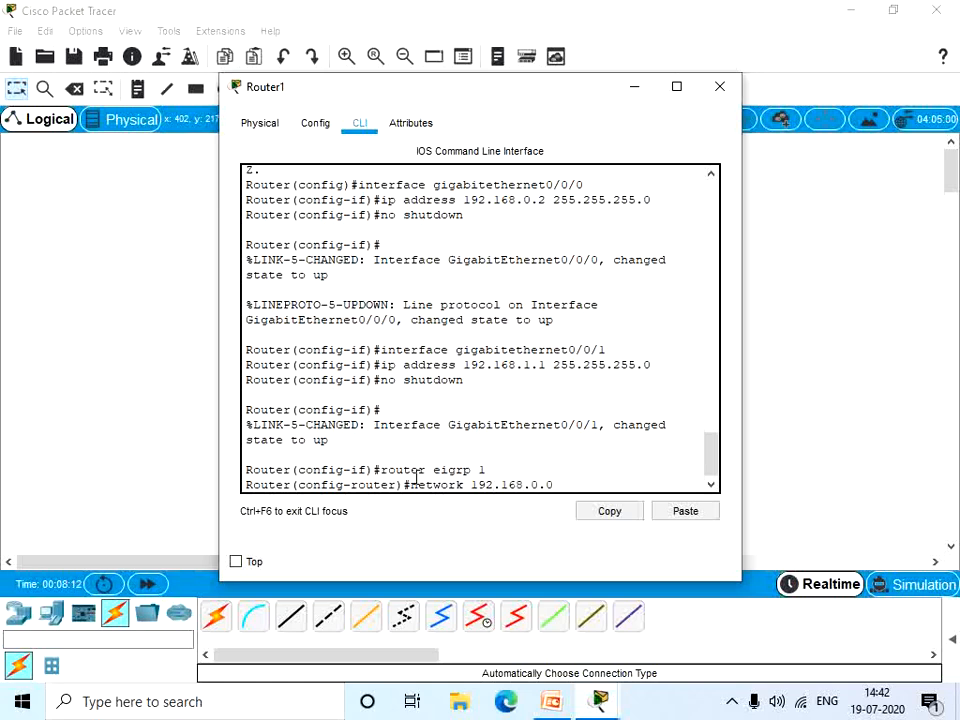
{"action": "key", "text": "Return"}
{"action": "key", "text": "Return"}
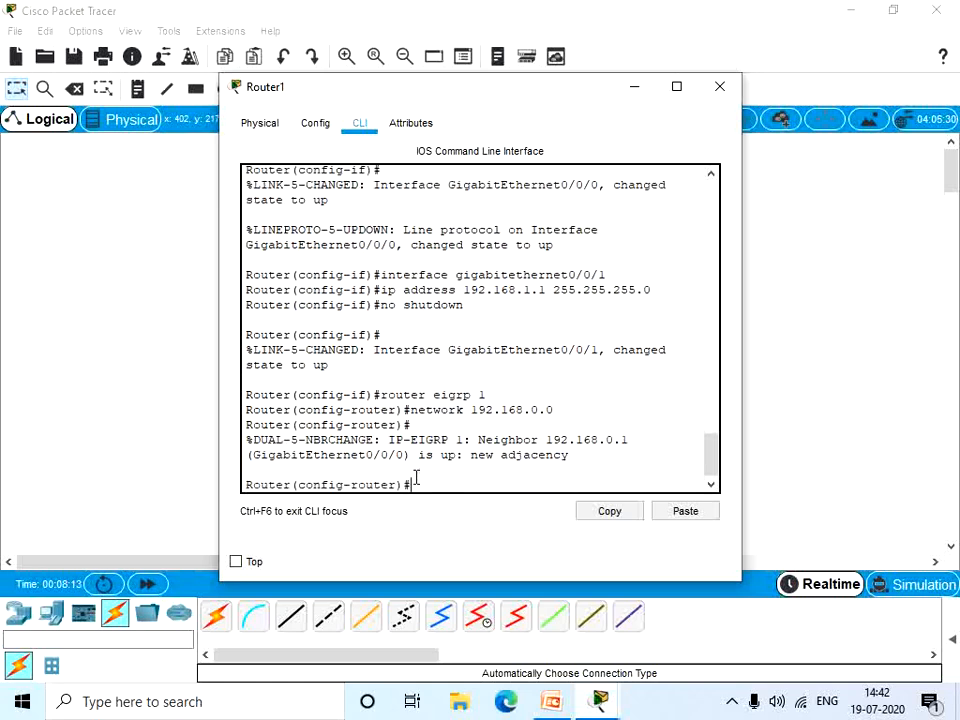
{"action": "type", "text": "network 192.168.1.0"}
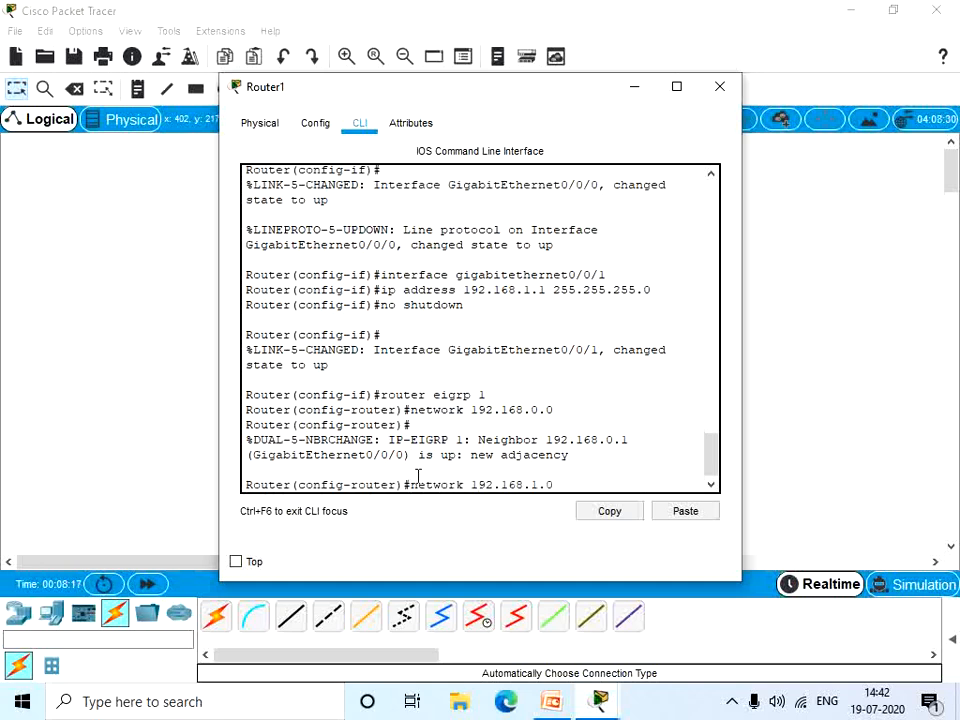
{"action": "key", "text": "Return"}
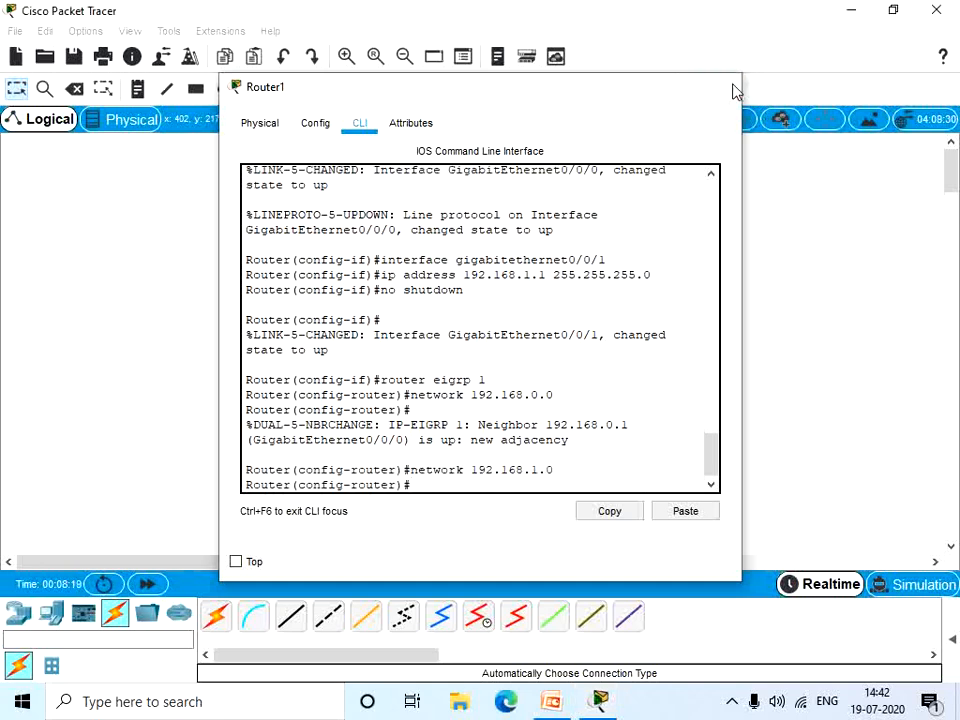
{"action": "left_click", "coordinate": [720, 87]}
Open Router2's command line, decline the initial configuration dialog and enter global configuration mode
{"action": "left_click", "coordinate": [481, 347]}
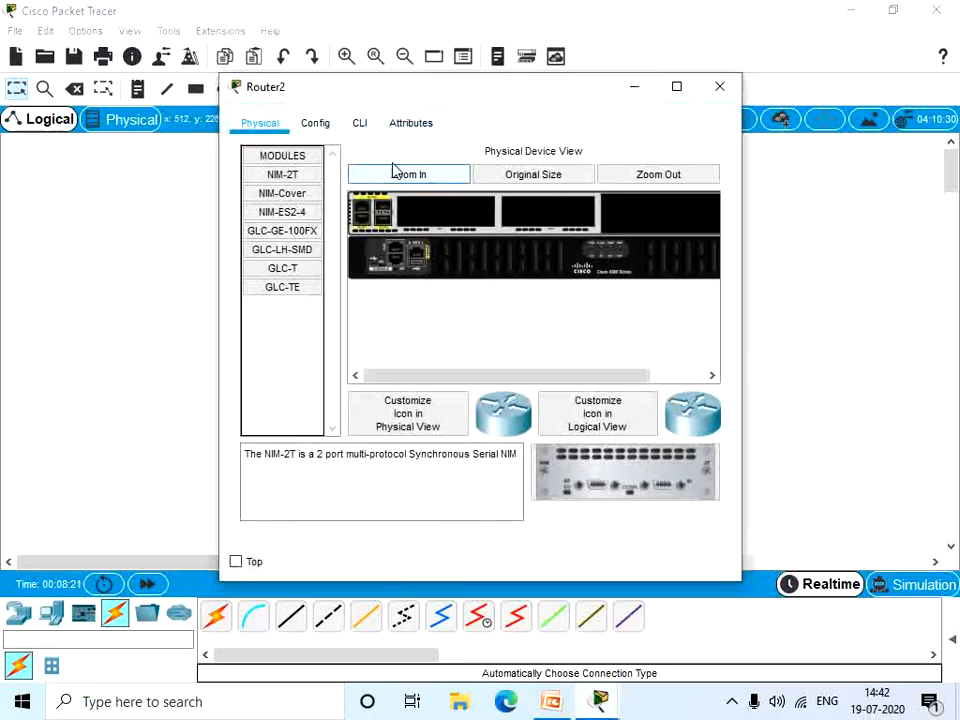
{"action": "left_click", "coordinate": [360, 123]}
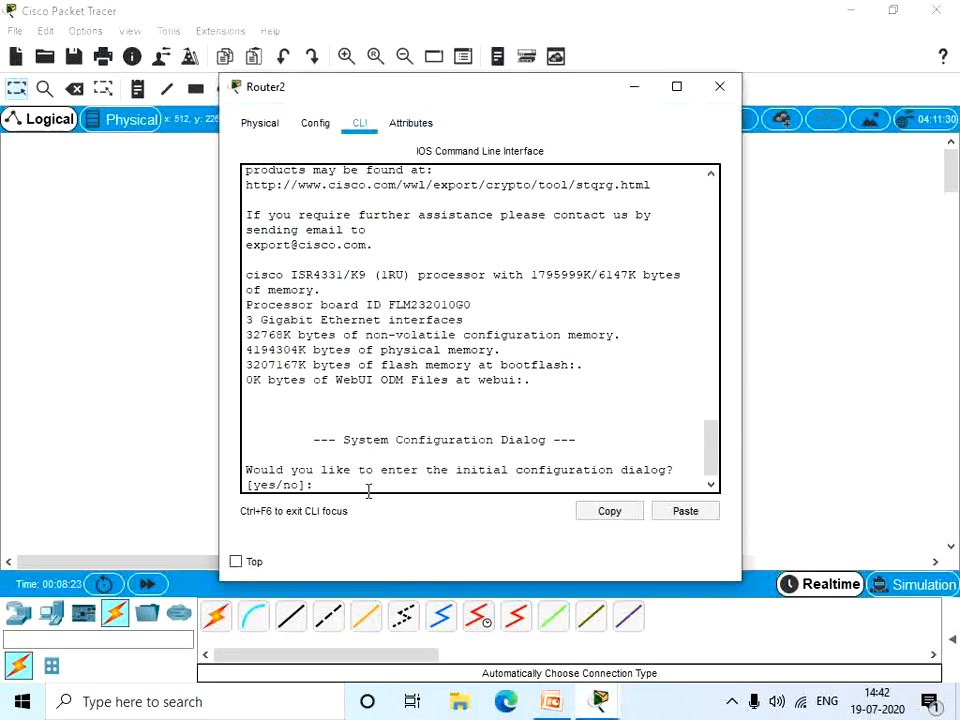
{"action": "type", "text": "n"}
{"action": "key", "text": "Return"}
{"action": "key", "text": "Return"}
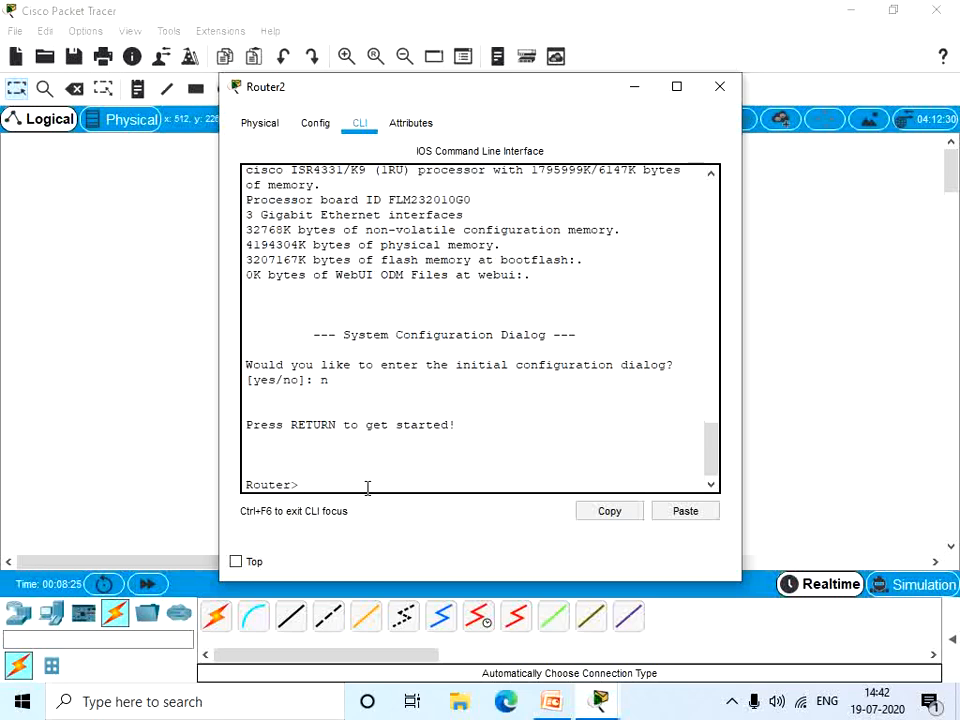
{"action": "type", "text": "enable"}
{"action": "key", "text": "Return"}
{"action": "type", "text": "configure termianl"}
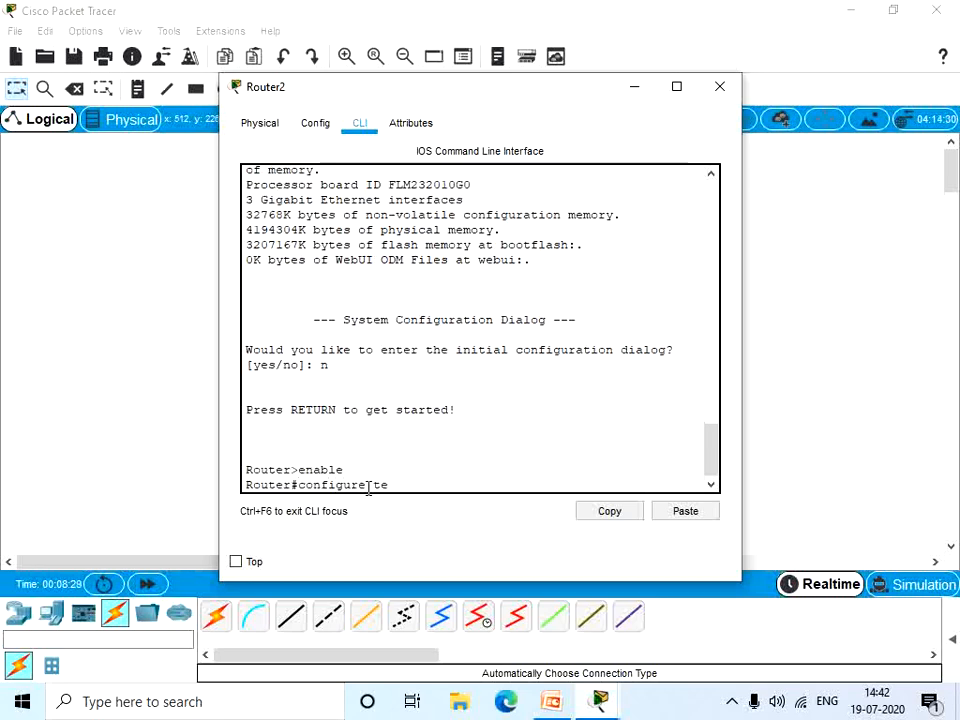
{"action": "key", "text": "Return"}
{"action": "key", "text": "Up"}
{"action": "key", "text": "BackSpace"}
{"action": "key", "text": "BackSpace"}
{"action": "key", "text": "BackSpace"}
{"action": "type", "text": "nal"}
{"action": "key", "text": "Return"}
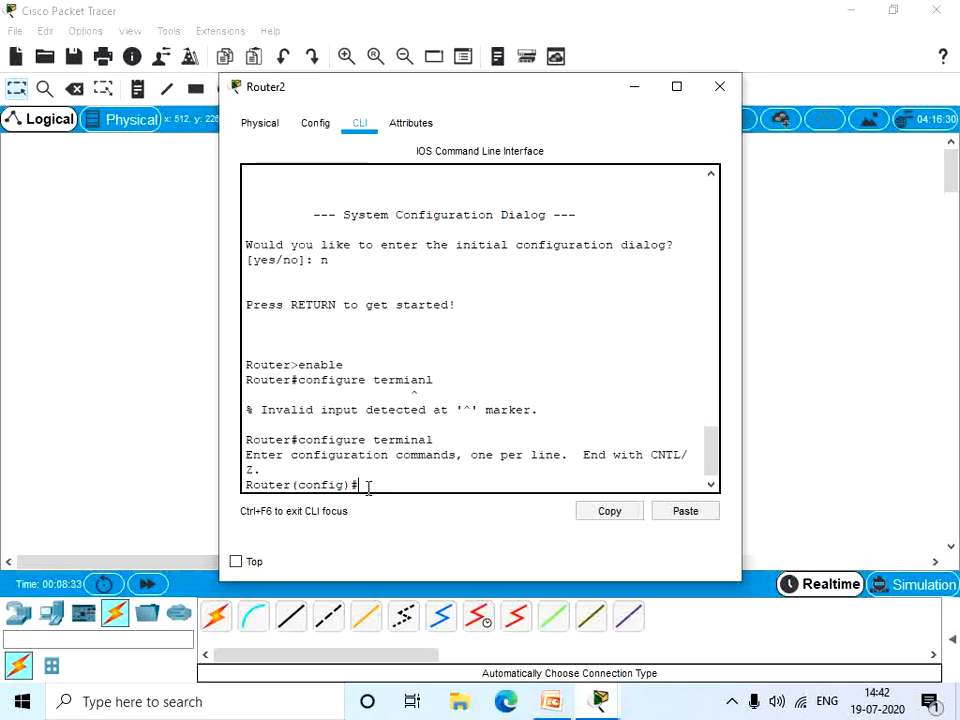
Assign IP address 192.168.1.2 with mask 255.255.255.0 to Router2's interface gigabitethernet0/0/0 and enable it with no shutdown
{"action": "type", "text": "interface ig"}
{"action": "key", "text": "BackSpace"}
{"action": "key", "text": "BackSpace"}
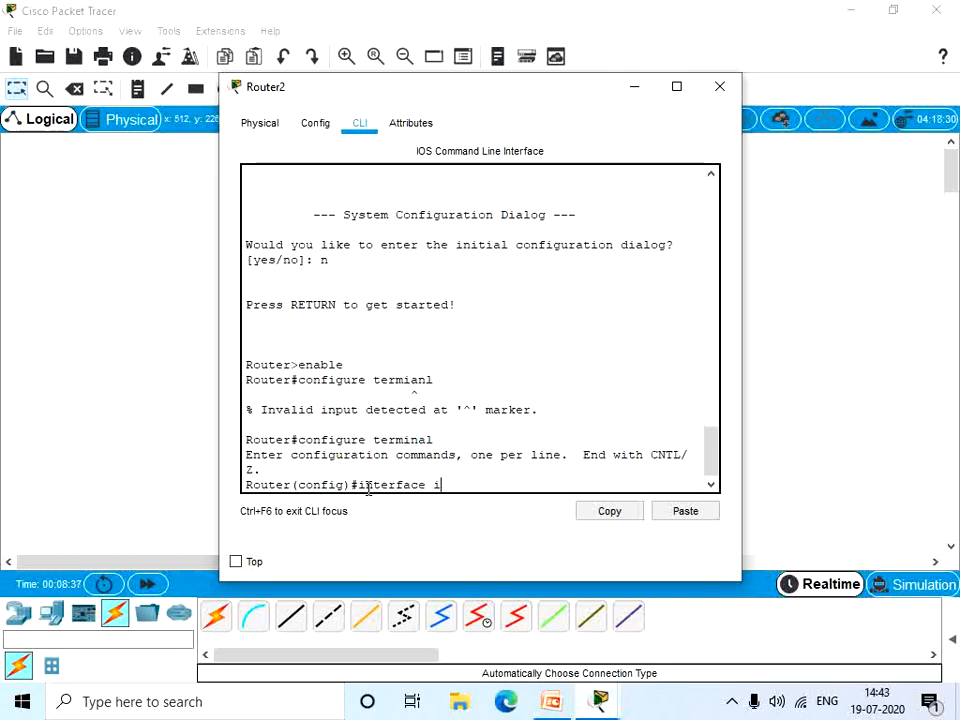
{"action": "type", "text": "gigabitethernet0/"}
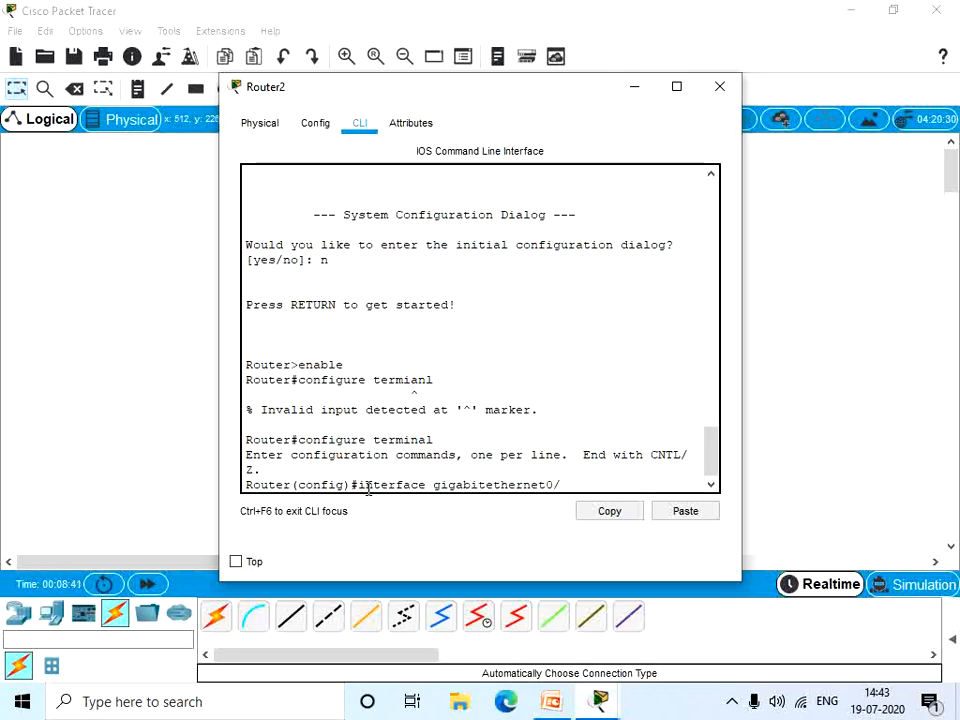
{"action": "type", "text": "0/0"}
{"action": "key", "text": "Return"}
{"action": "type", "text": "ip"}
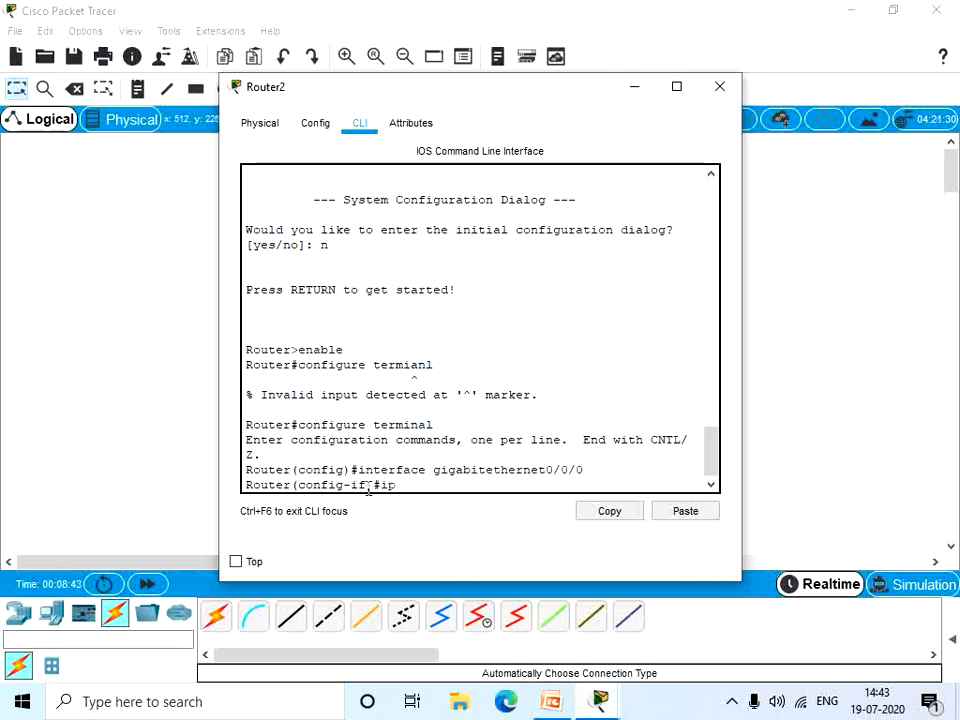
{"action": "type", "text": " address 192..16"}
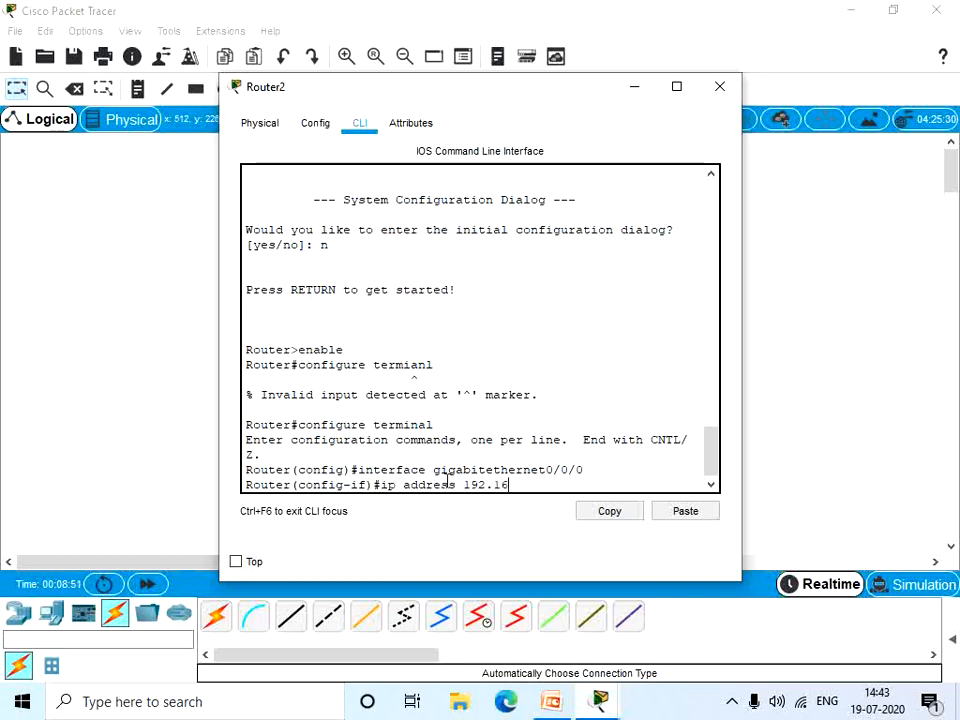
{"action": "type", "text": "8.1.2 255.255.255.0"}
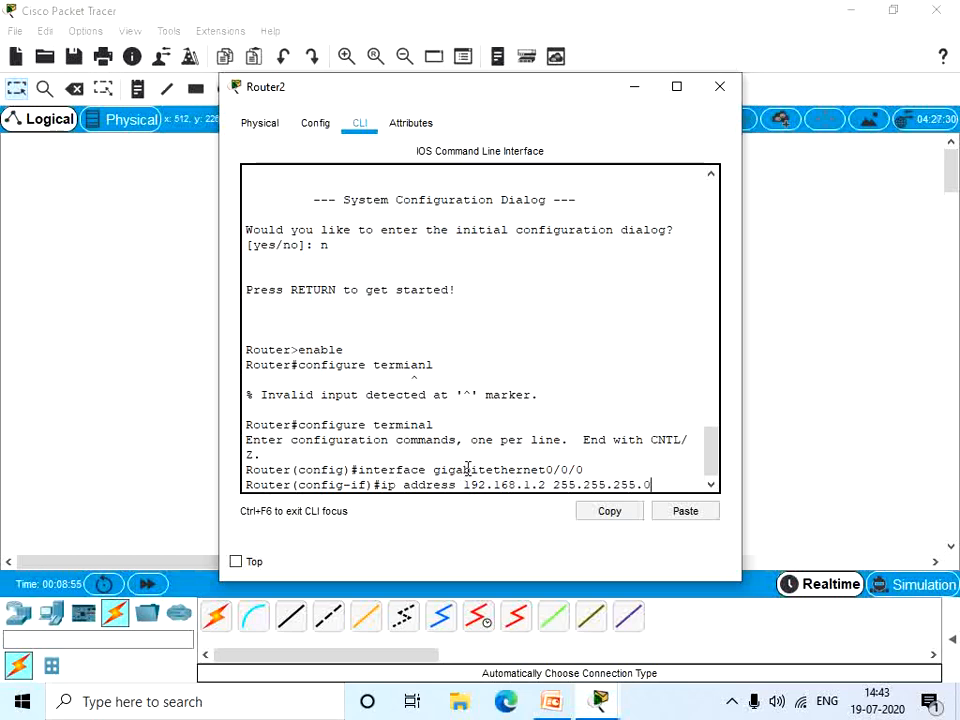
{"action": "key", "text": "Return"}
{"action": "type", "text": "no sh"}
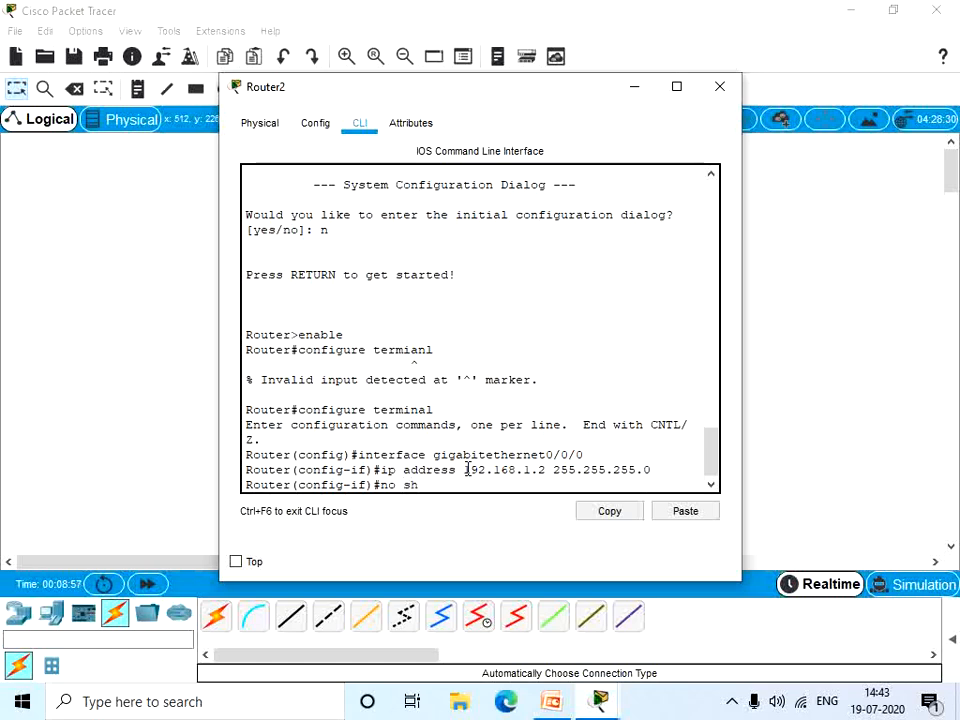
{"action": "type", "text": "utdown"}
{"action": "key", "text": "Return"}
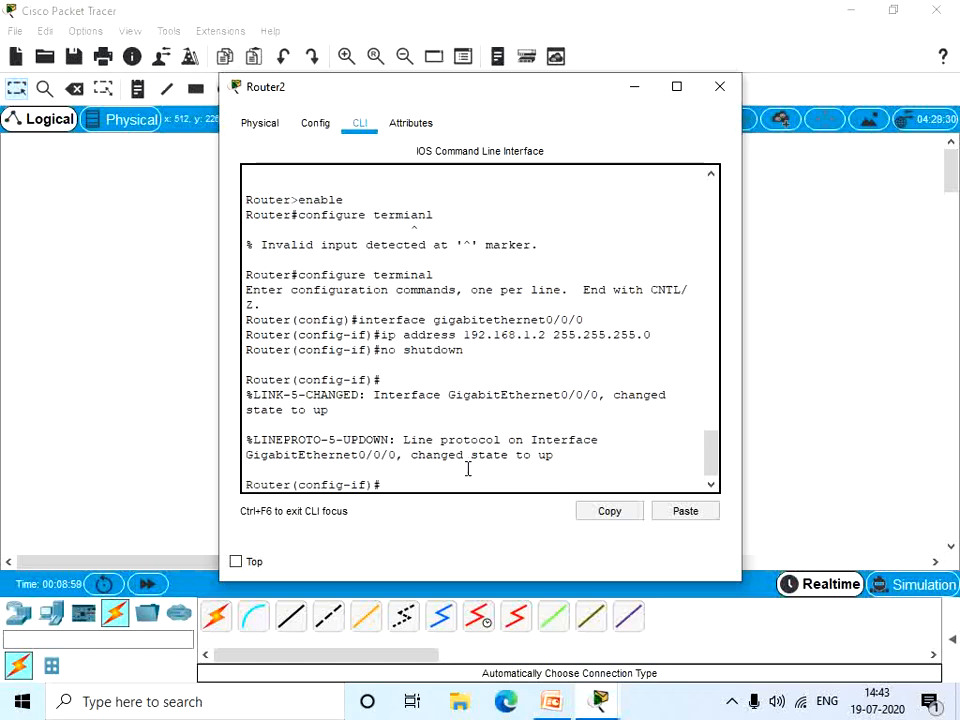
Enable EIGRP 1 on Router2 with network 192.168.1.0 and close the router's window
{"action": "type", "text": "router eigrp 1"}
{"action": "key", "text": "Return"}
{"action": "type", "text": "network"}
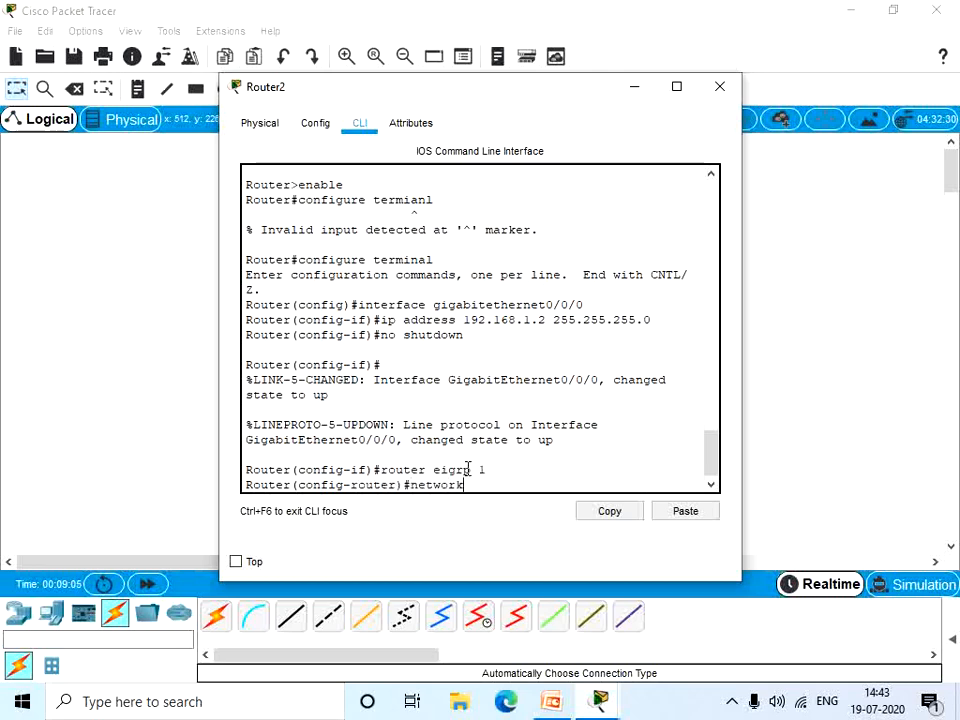
{"action": "type", "text": " 192.168.1.0"}
{"action": "key", "text": "Return"}
{"action": "key", "text": "Return"}
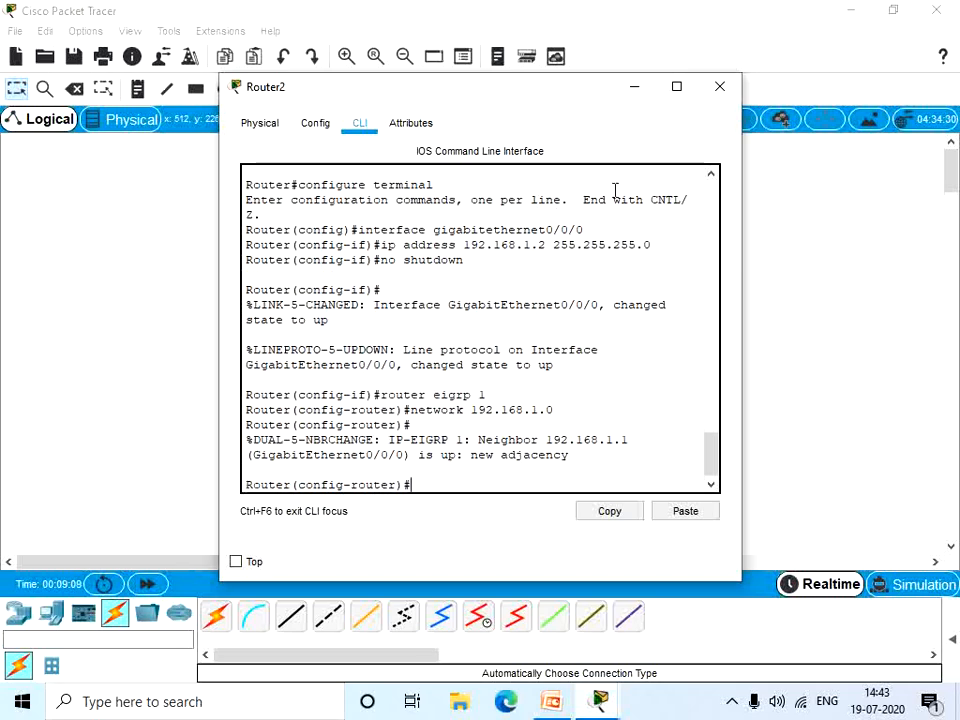
{"action": "left_click", "coordinate": [719, 87]}
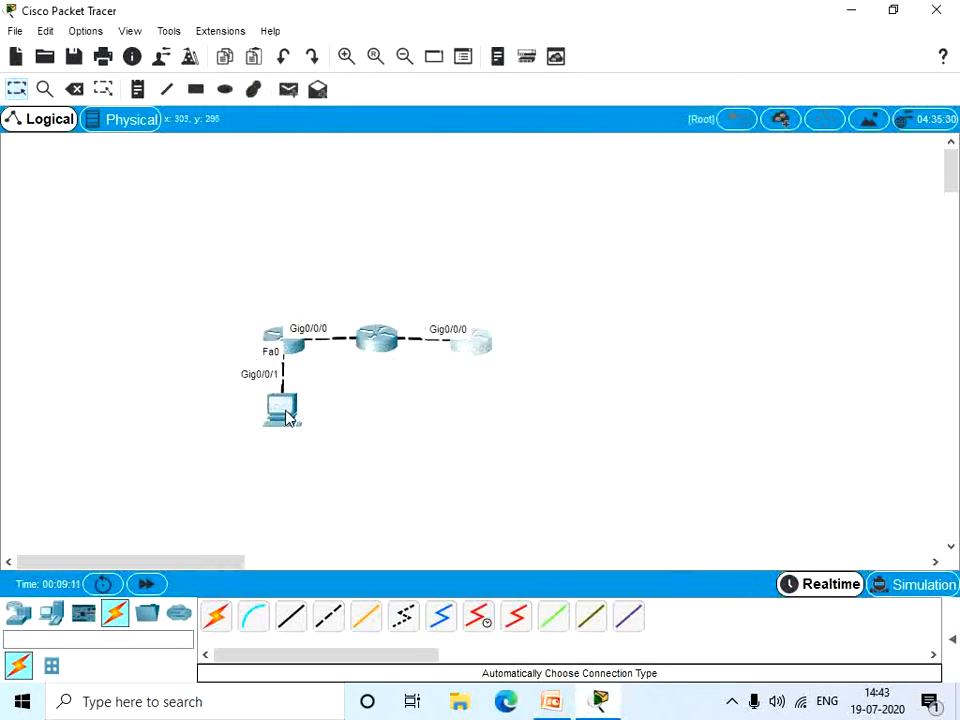
From PC0's command prompt, ping 192.168.0.1 and 192.168.0.2
{"action": "left_click", "coordinate": [293, 415]}
{"action": "left_click", "coordinate": [591, 223]}
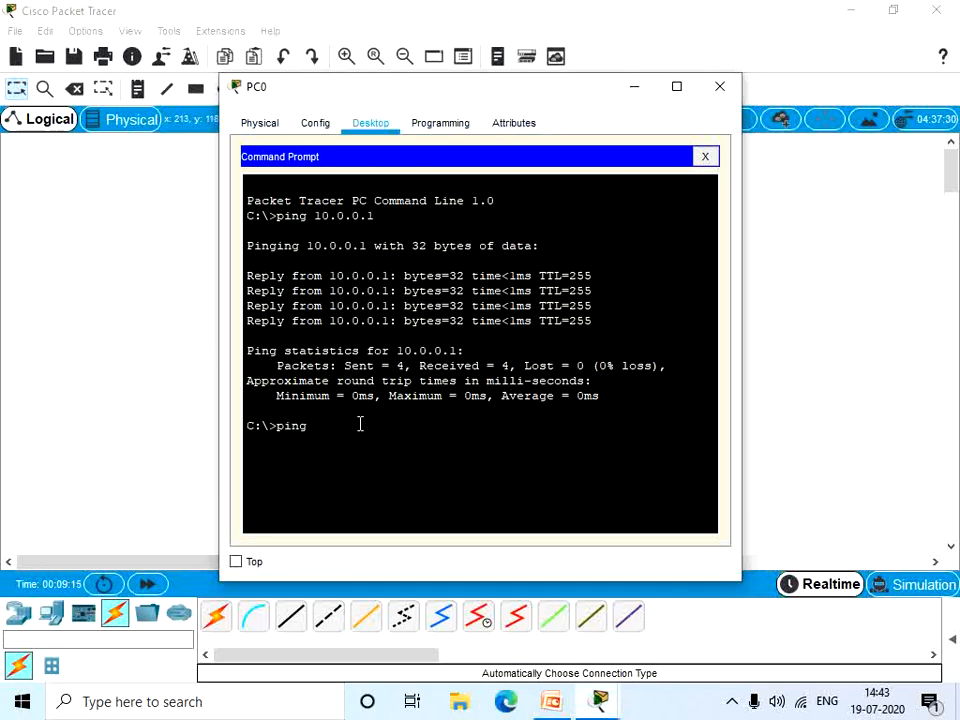
{"action": "type", "text": "192.168.0.1"}
{"action": "key", "text": "Return"}
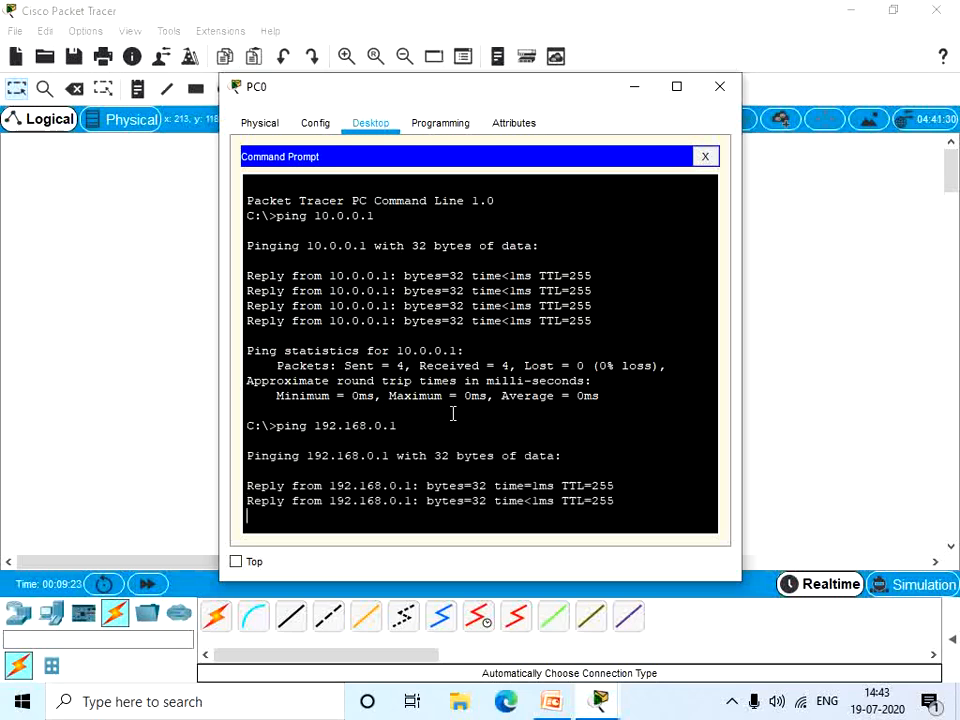
{"action": "key", "text": "Up"}
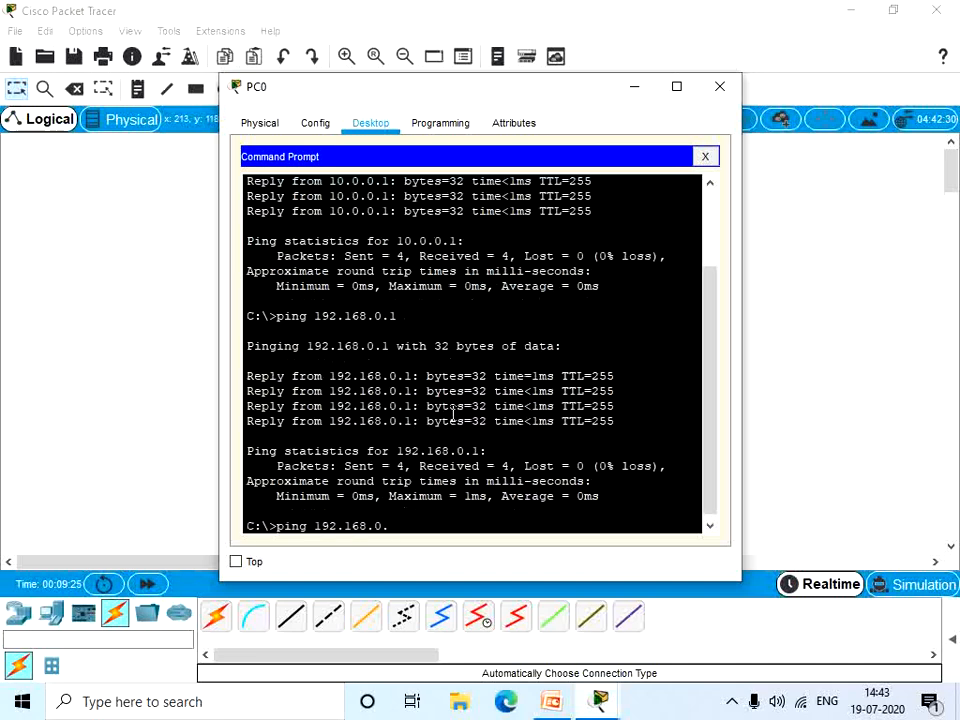
{"action": "type", "text": "2"}
{"action": "key", "text": "Return"}
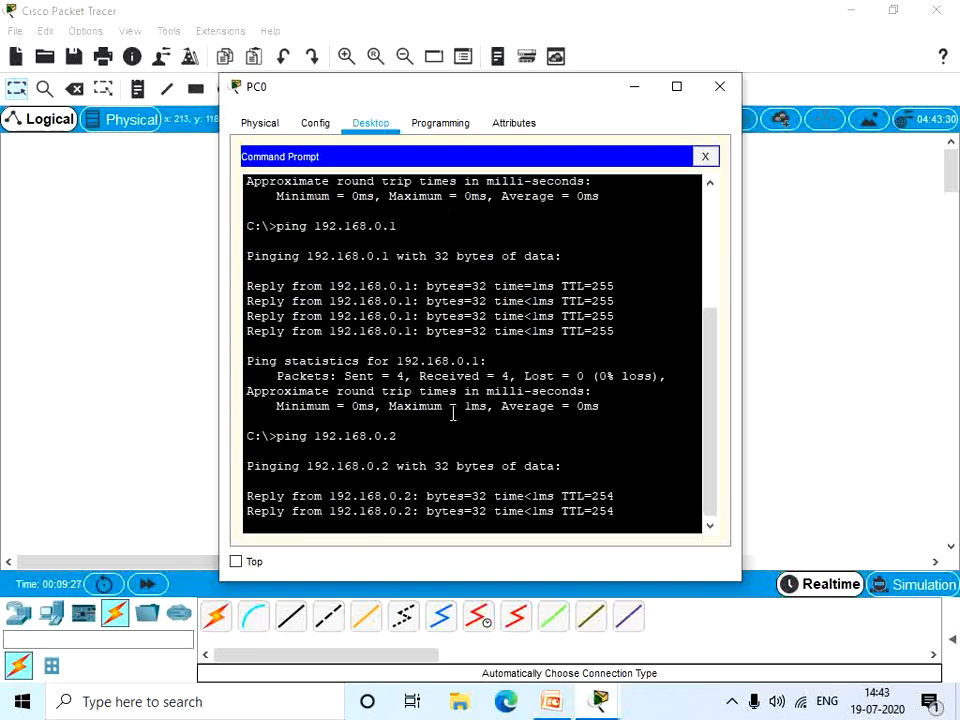
Ping 192.168.1.1 and 192.168.1.2 from PC0, and close the PC's window
{"action": "key", "text": "Up"}
{"action": "key", "text": "BackSpace"}
{"action": "key", "text": "BackSpace"}
{"action": "key", "text": "BackSpace"}
{"action": "type", "text": "1.1"}
{"action": "key", "text": "Return"}
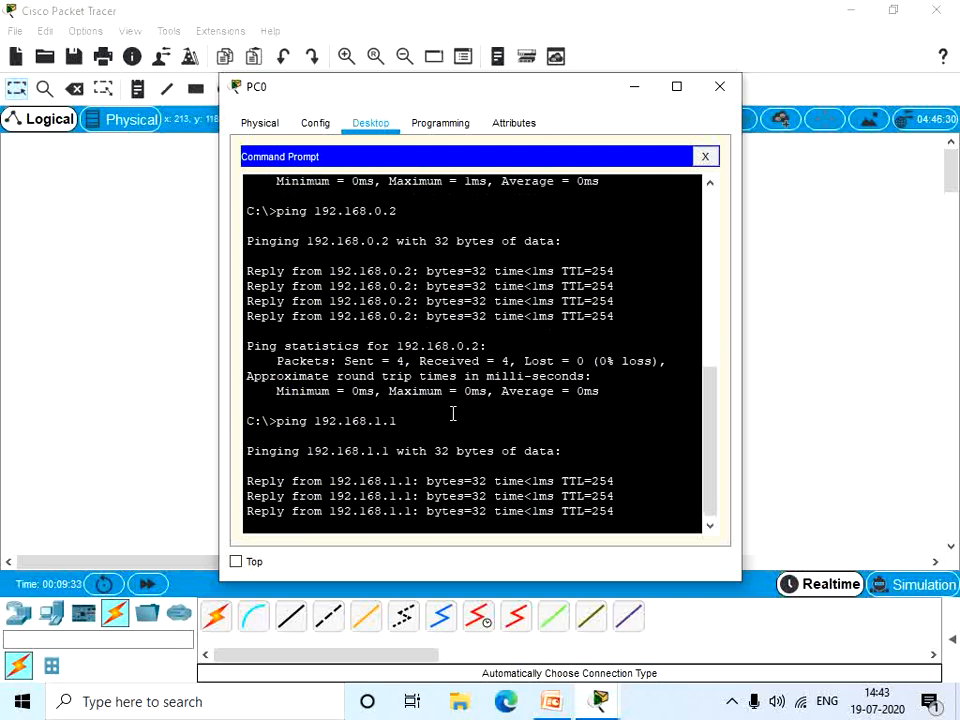
{"action": "key", "text": "Up"}
{"action": "key", "text": "BackSpace"}
{"action": "type", "text": "2"}
{"action": "key", "text": "Return"}
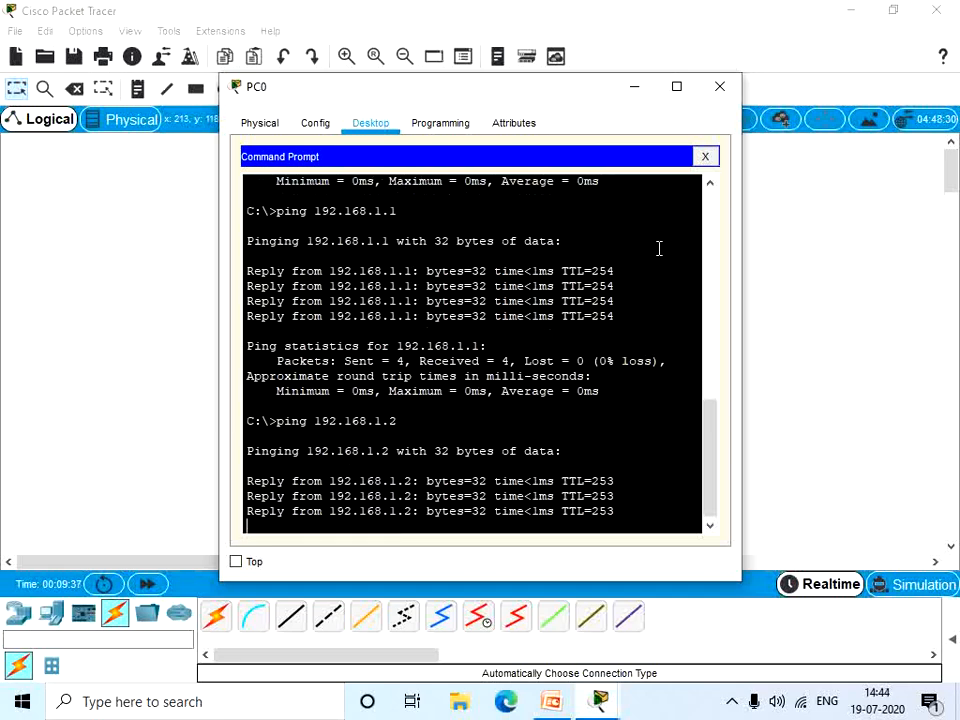
{"action": "left_click", "coordinate": [721, 90]}
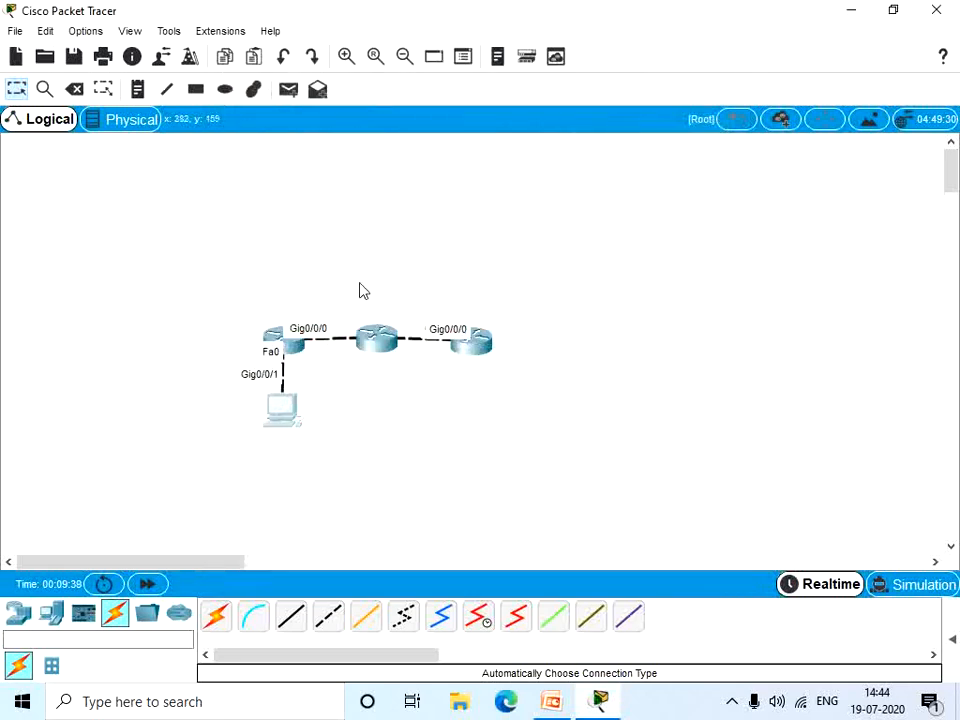
On Router0, leave EIGRP configuration mode and create a key chain named key containing key 1
{"action": "left_click", "coordinate": [276, 337]}
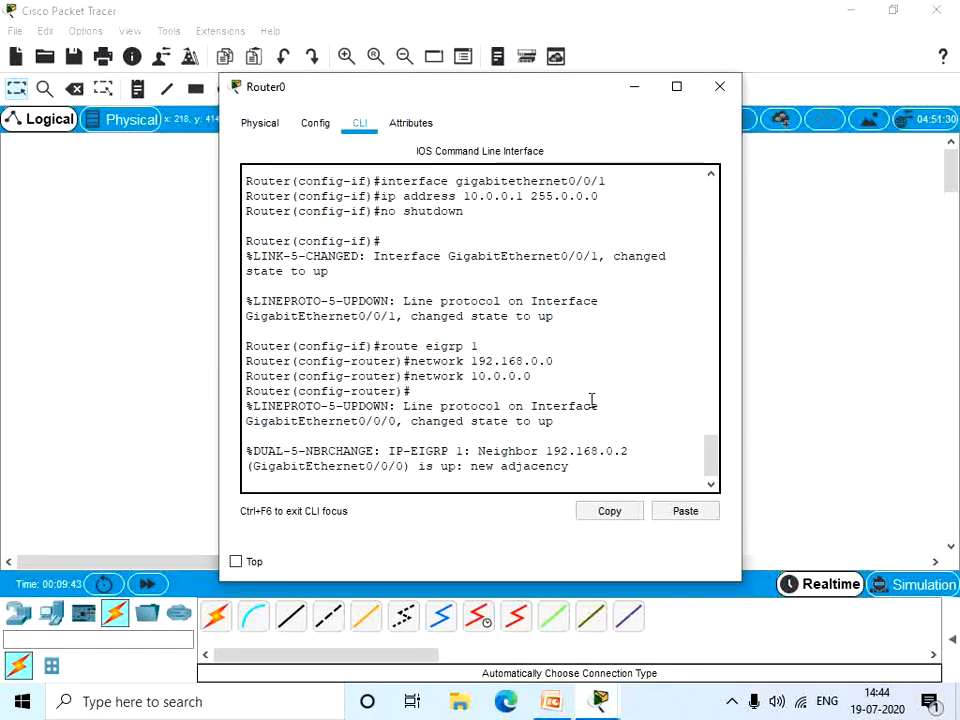
{"action": "key", "text": "Return"}
{"action": "type", "text": "exit"}
{"action": "key", "text": "Return"}
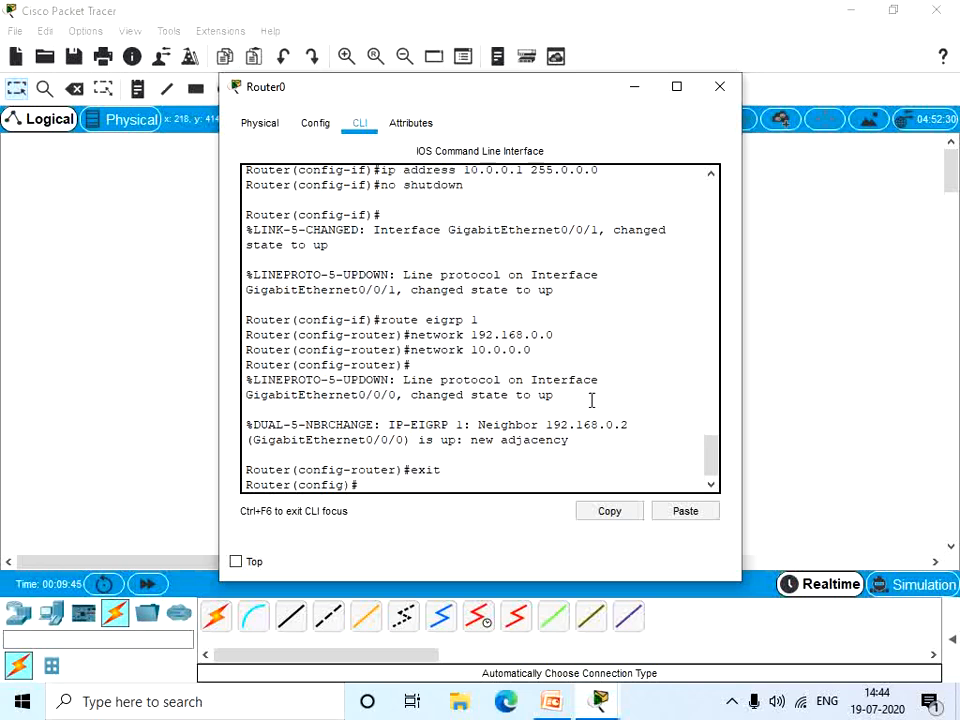
{"action": "type", "text": "key chain "}
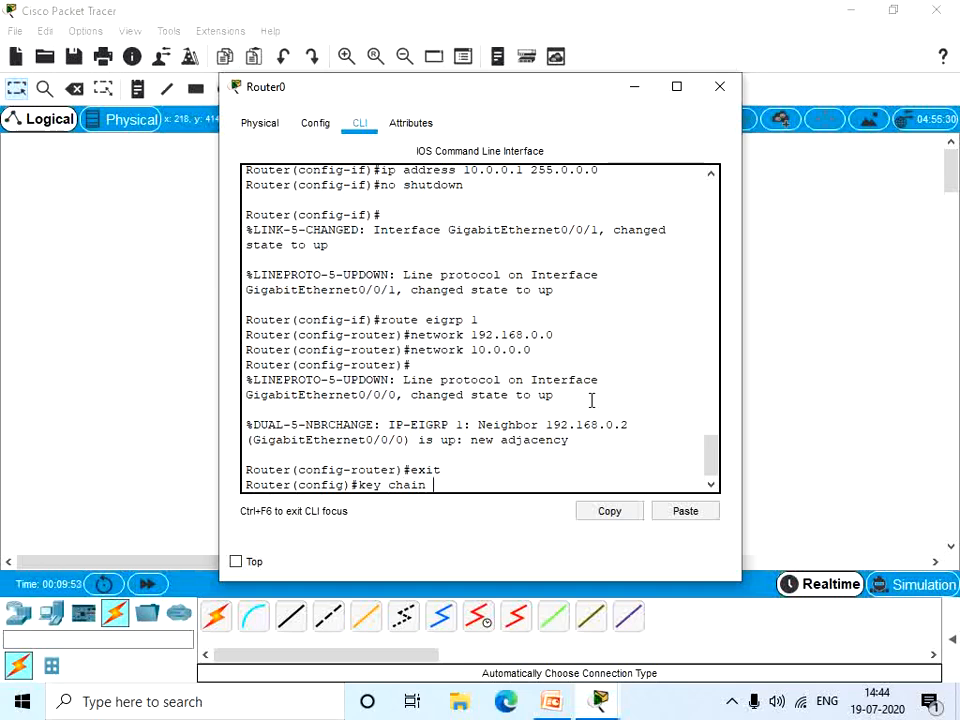
{"action": "type", "text": "key"}
{"action": "key", "text": "Return"}
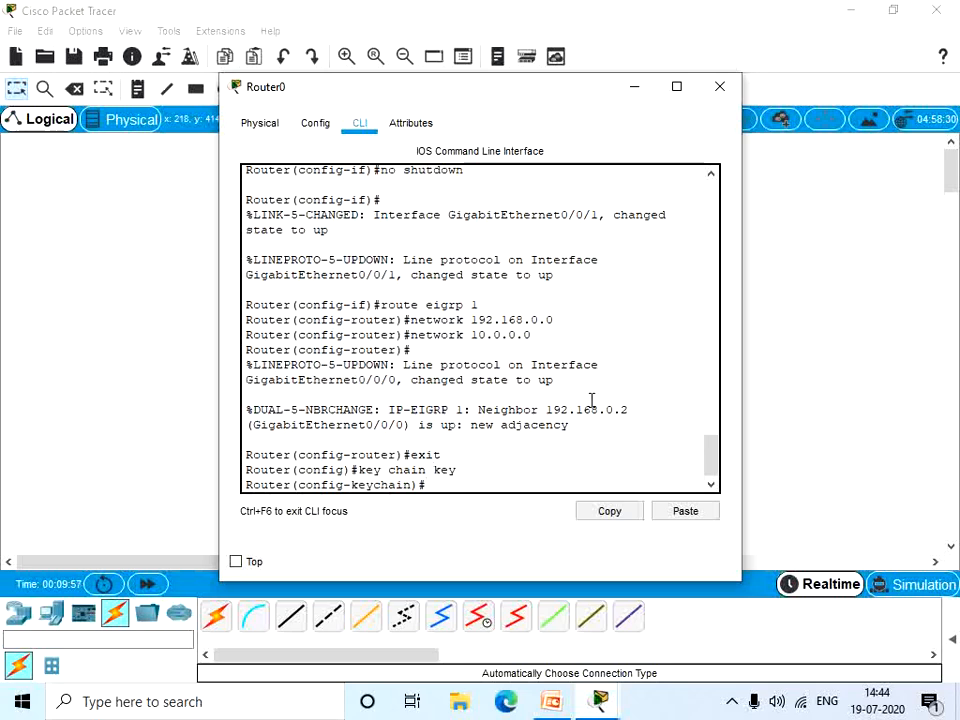
{"action": "type", "text": "key"}
{"action": "type", "text": " 1"}
{"action": "key", "text": "Return"}
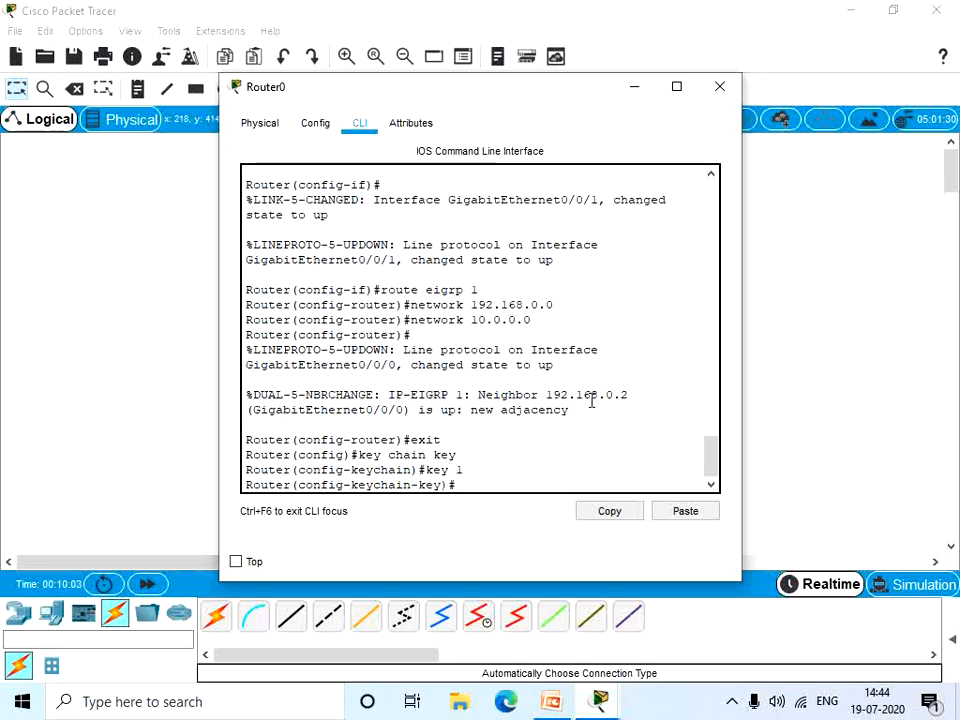
Set the key-string for key 1 in Router0's key chain, entering the authentication password
{"action": "type", "text": "key s"}
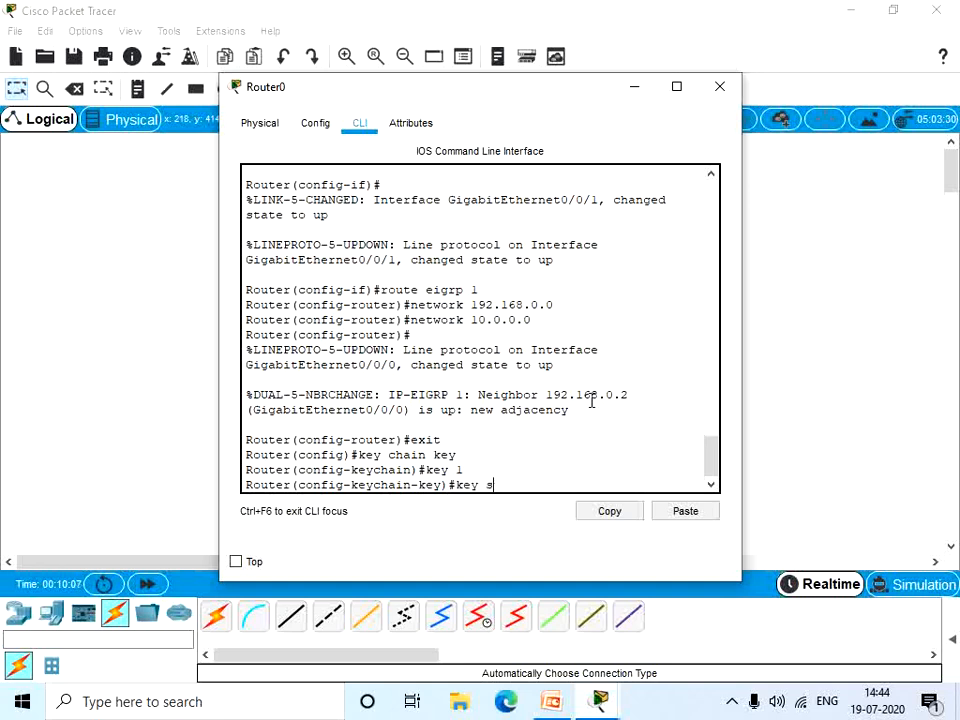
{"action": "key", "text": "BackSpace"}
{"action": "key", "text": "BackSpace"}
{"action": "type", "text": "-string secret"}
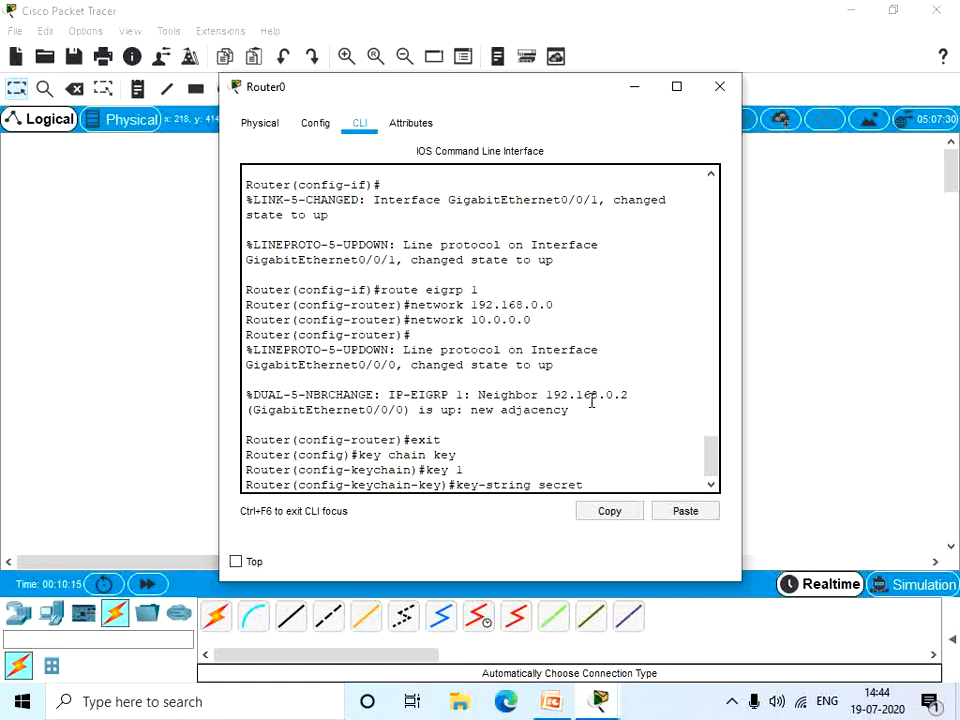
{"action": "key", "text": "Return"}
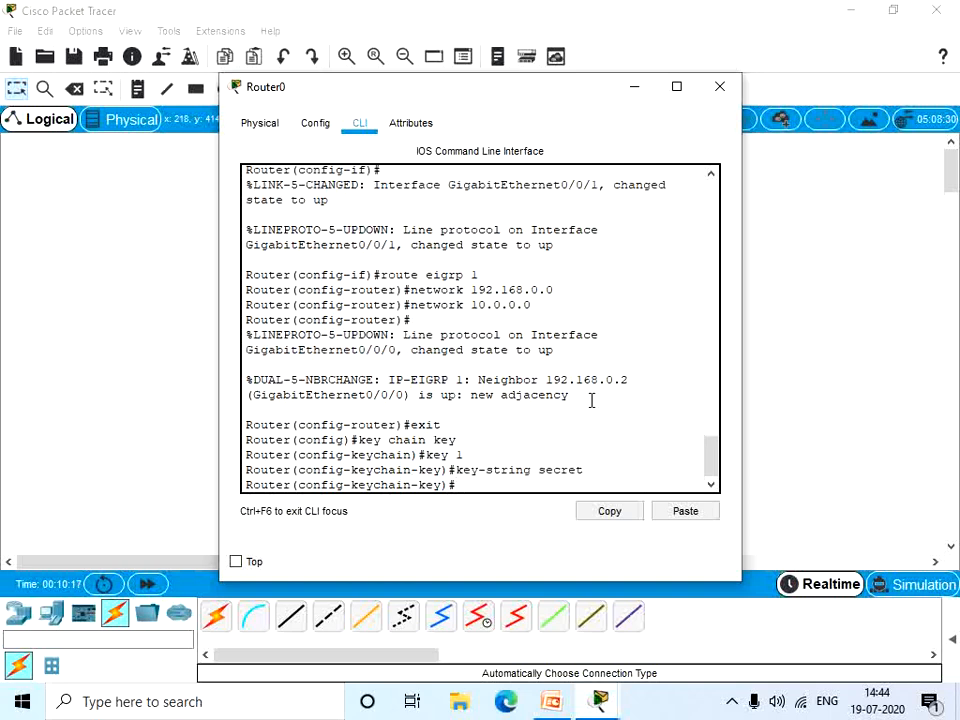
Set the EIGRP 1 authentication mode to md5 on Router0's interface gigabitethernet0/0/0
{"action": "type", "text": "interface gig"}
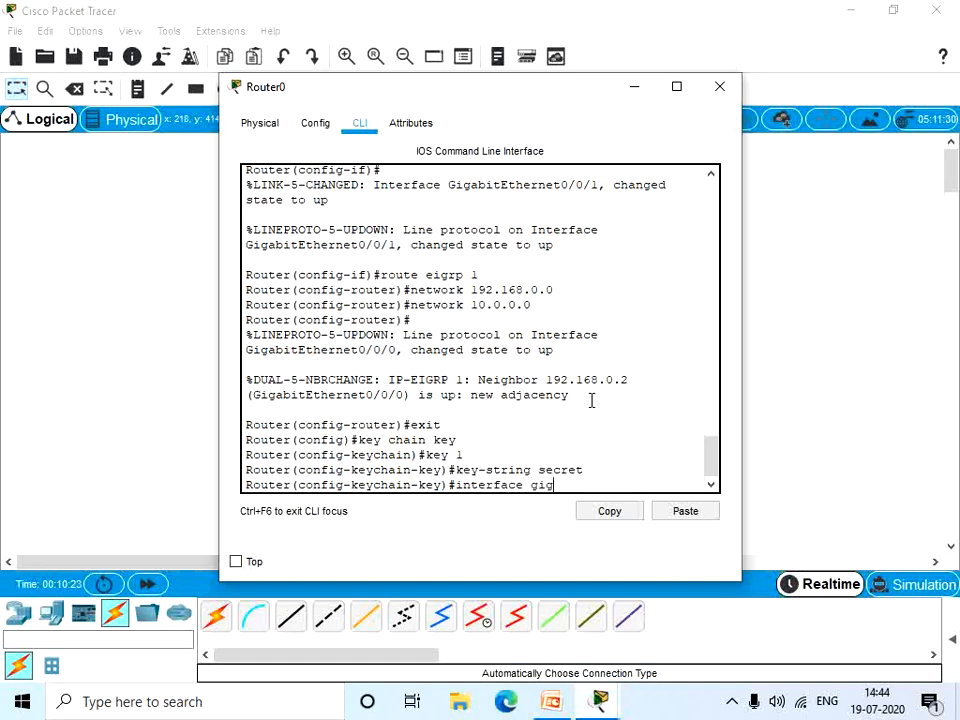
{"action": "type", "text": "abitethe"}
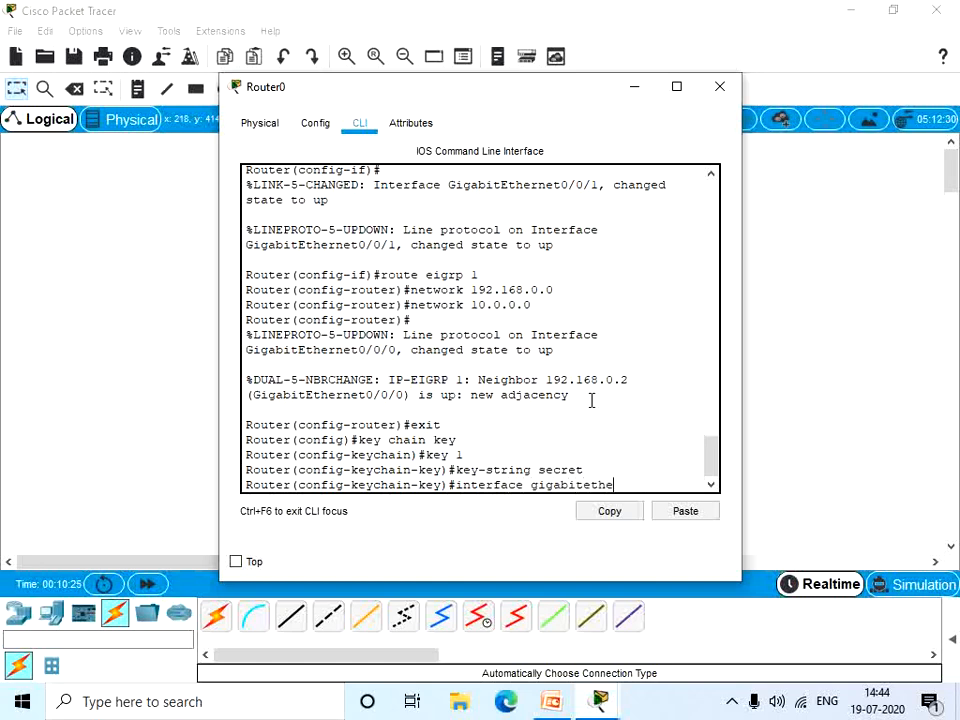
{"action": "type", "text": "rnet0/0/0"}
{"action": "key", "text": "Return"}
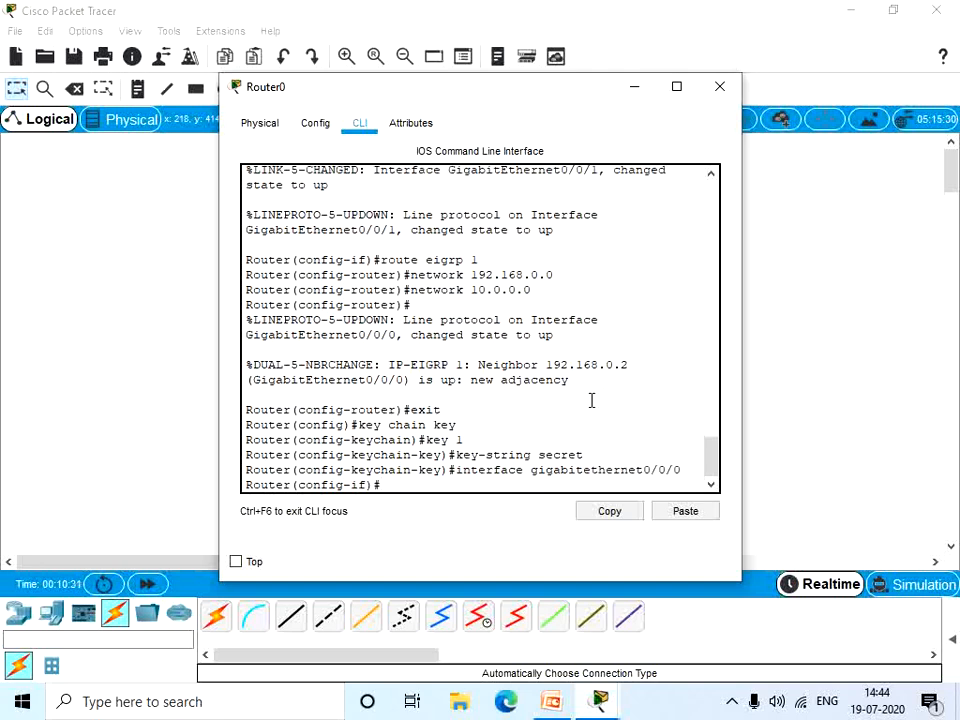
{"action": "type", "text": "ip authenticartio"}
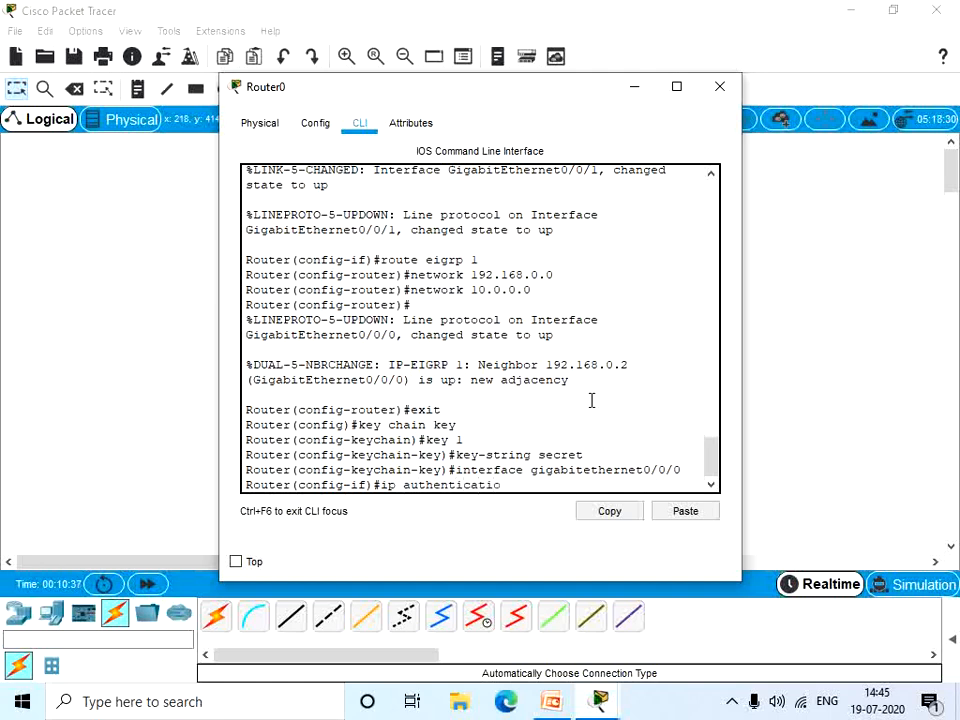
{"action": "type", "text": "n mode eigrp 1 md5"}
{"action": "key", "text": "Return"}
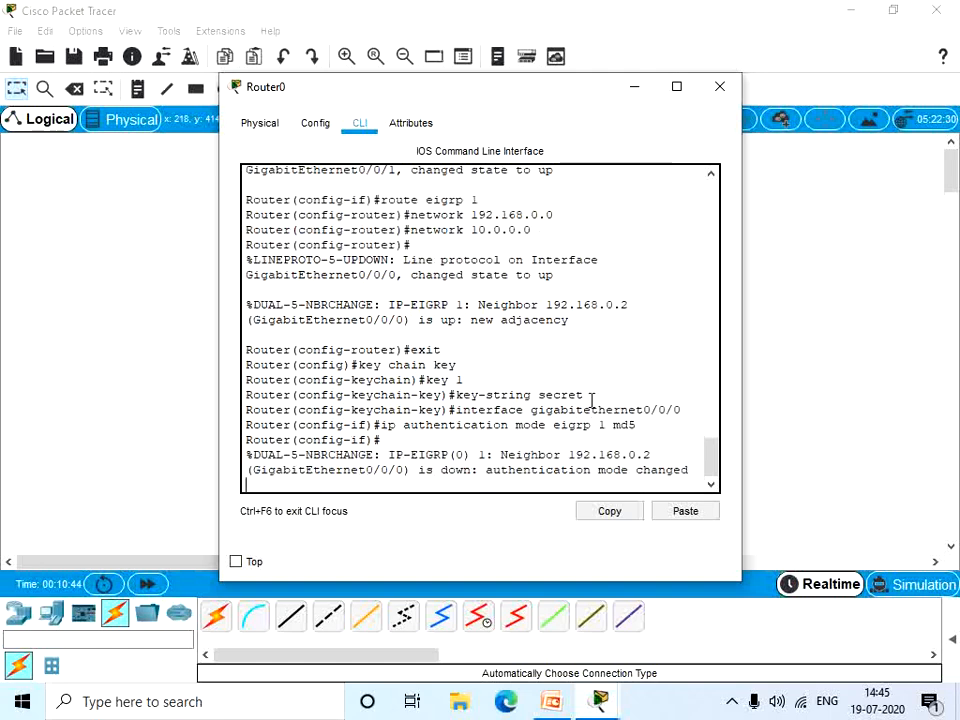
Apply the key chain named key to EIGRP 1 authentication on Router0's interface gigabitethernet0/0/0
{"action": "key", "text": "Return"}
{"action": "type", "text": "ip authentic"}
{"action": "type", "text": "ation "}
{"action": "type", "text": "ei"}
{"action": "type", "text": "key ch"}
{"action": "key", "text": "BackSpace"}
{"action": "key", "text": "BackSpace"}
{"action": "key", "text": "BackSpace"}
{"action": "key", "text": "BackSpace"}
{"action": "type", "text": "y-chain eigrp 1"}
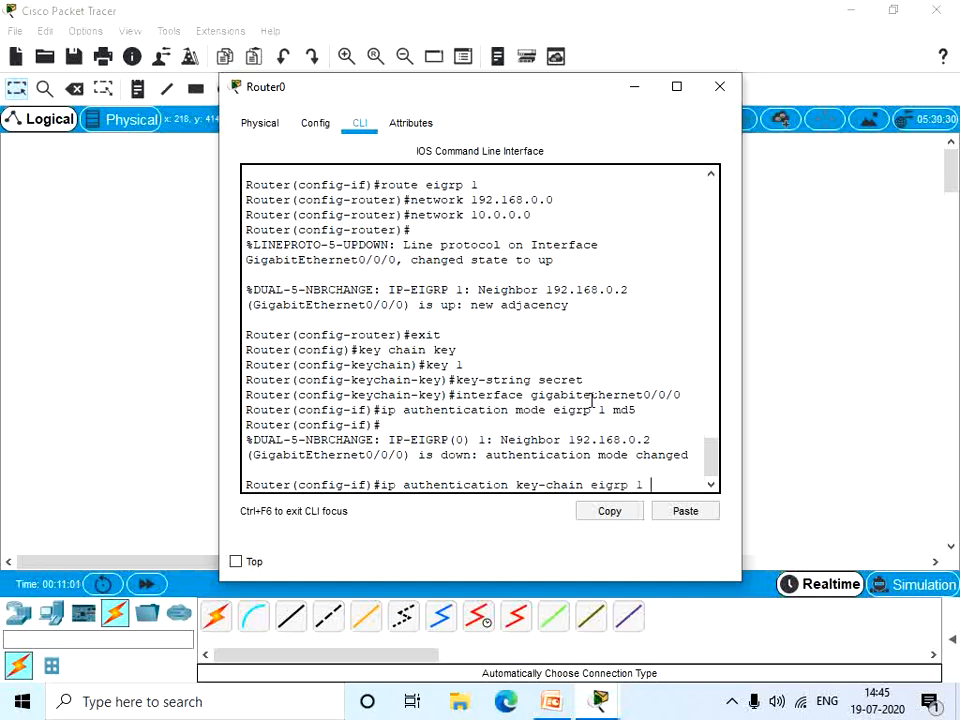
{"action": "type", "text": " na"}
{"action": "key", "text": "BackSpace"}
{"action": "key", "text": "BackSpace"}
{"action": "type", "text": "key"}
{"action": "key", "text": "Return"}
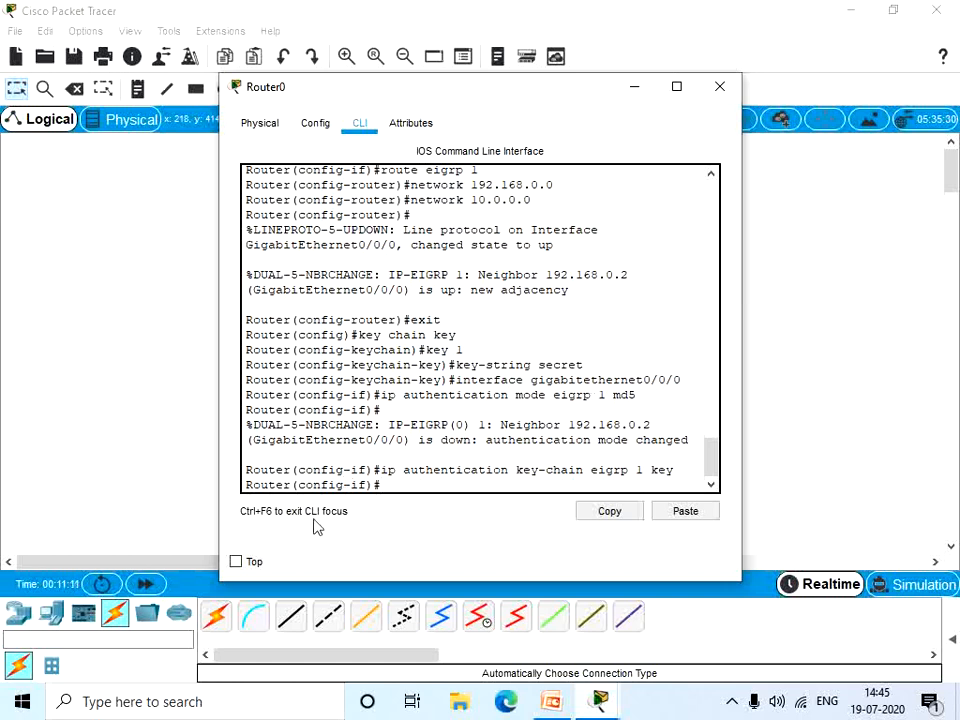
Leave configuration mode and examine Router0's running configuration for the key chain and the GigabitEthernet0/0/0 EIGRP authentication settings
{"action": "type", "text": "end"}
{"action": "key", "text": "Return"}
{"action": "type", "text": "sh run"}
{"action": "key", "text": "Return"}
{"action": "key", "text": "space"}
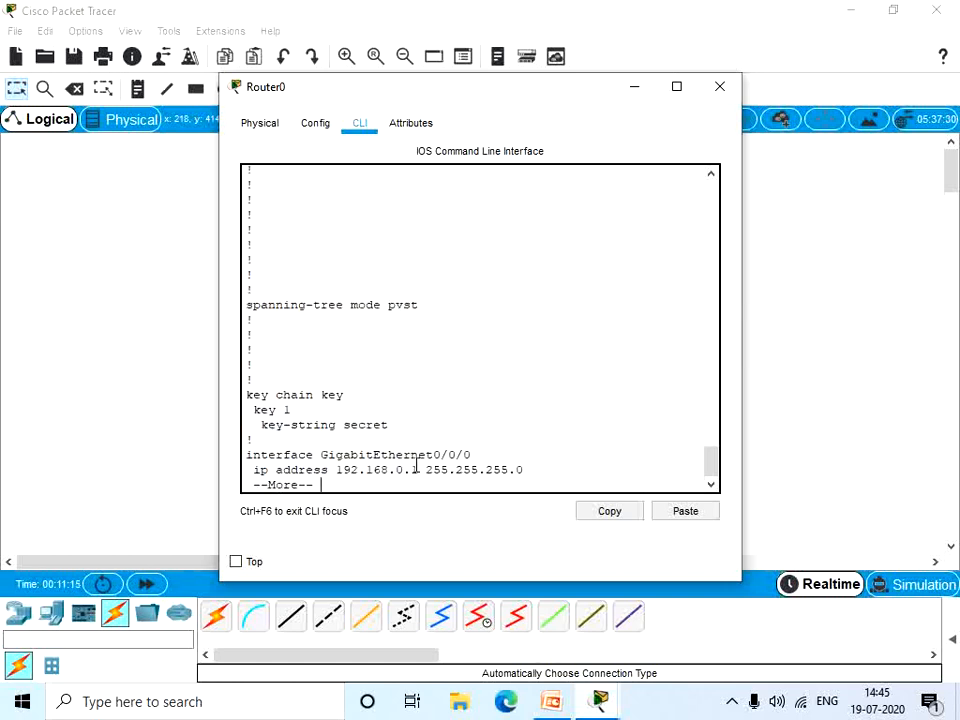
{"action": "key", "text": "space"}
{"action": "scroll", "coordinate": [326, 253], "scroll_direction": "up", "scroll_amount": 4}
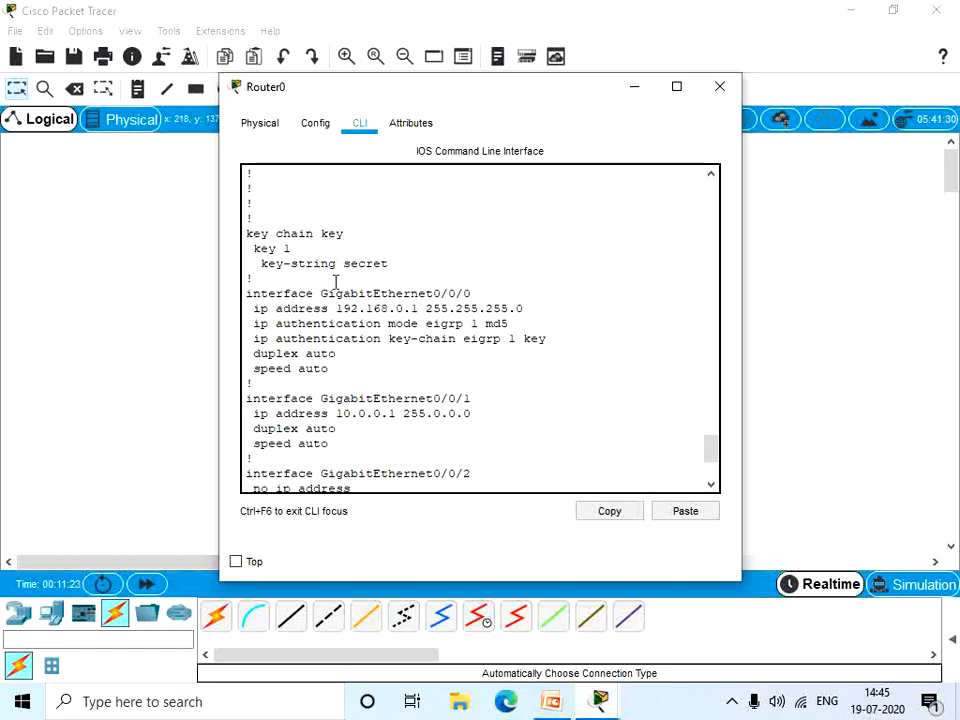
{"action": "scroll", "coordinate": [320, 265], "scroll_direction": "down", "scroll_amount": 1}
{"action": "left_click_drag", "start_coordinate": [254, 267], "coordinate": [555, 279]}
{"action": "scroll", "coordinate": [391, 338], "scroll_direction": "down", "scroll_amount": 2}
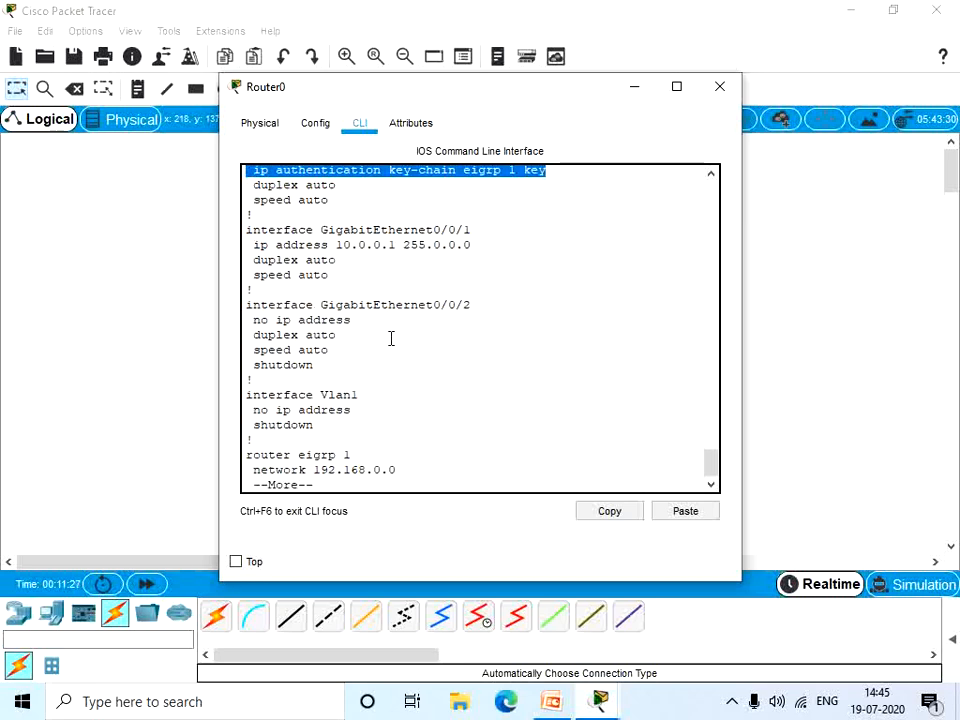
Page through the rest of Router0's running configuration and enter global configuration mode
{"action": "scroll", "coordinate": [429, 364], "scroll_direction": "down", "scroll_amount": 1}
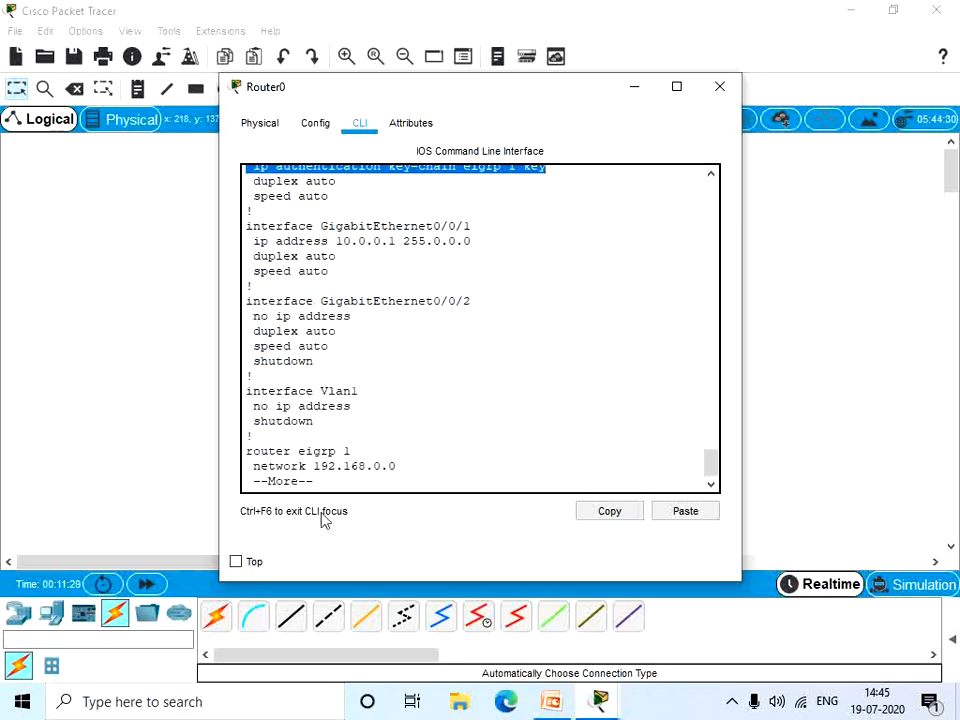
{"action": "key", "text": "space"}
{"action": "key", "text": "space"}
{"action": "type", "text": "coi"}
{"action": "key", "text": "BackSpace"}
{"action": "type", "text": "nfig"}
{"action": "key", "text": "Return"}
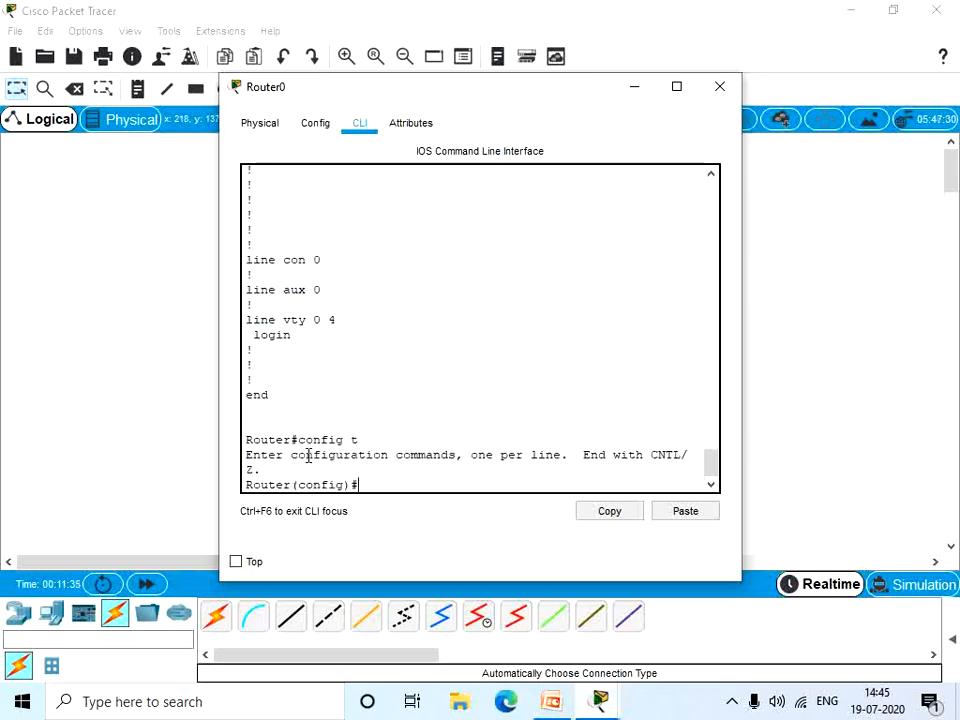
Set the EIGRP 1 authentication mode to md5 on Router0's interface gigabitethernet0/0/1
{"action": "type", "text": "interface gigabitethernet0/0/1"}
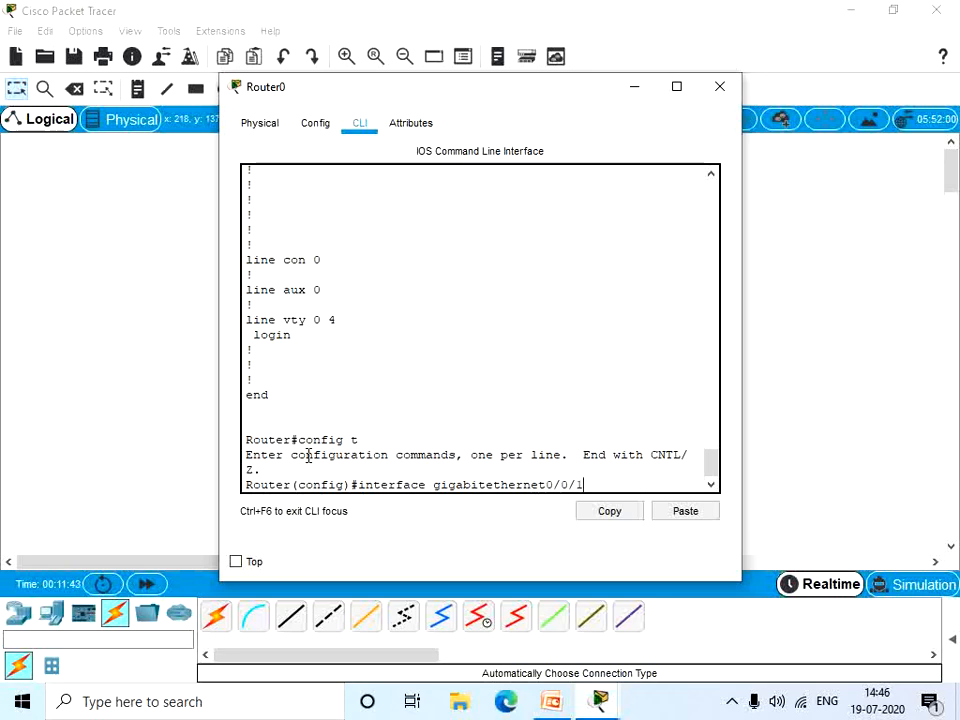
{"action": "key", "text": "Return"}
{"action": "type", "text": "ip"}
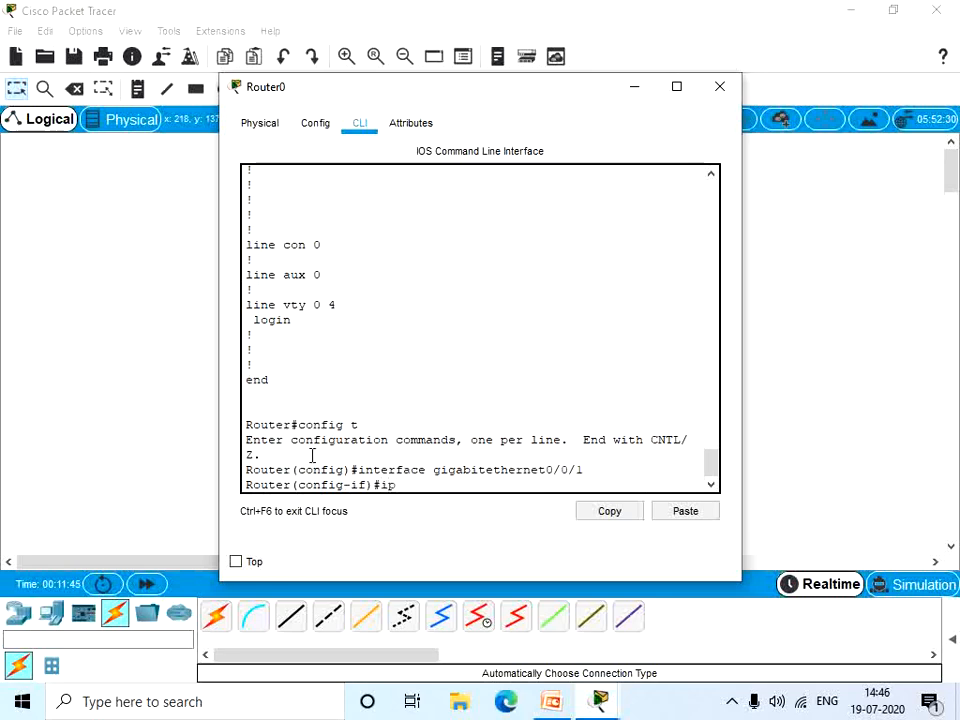
{"action": "key", "text": "Up"}
{"action": "key", "text": "Up"}
{"action": "key", "text": "Up"}
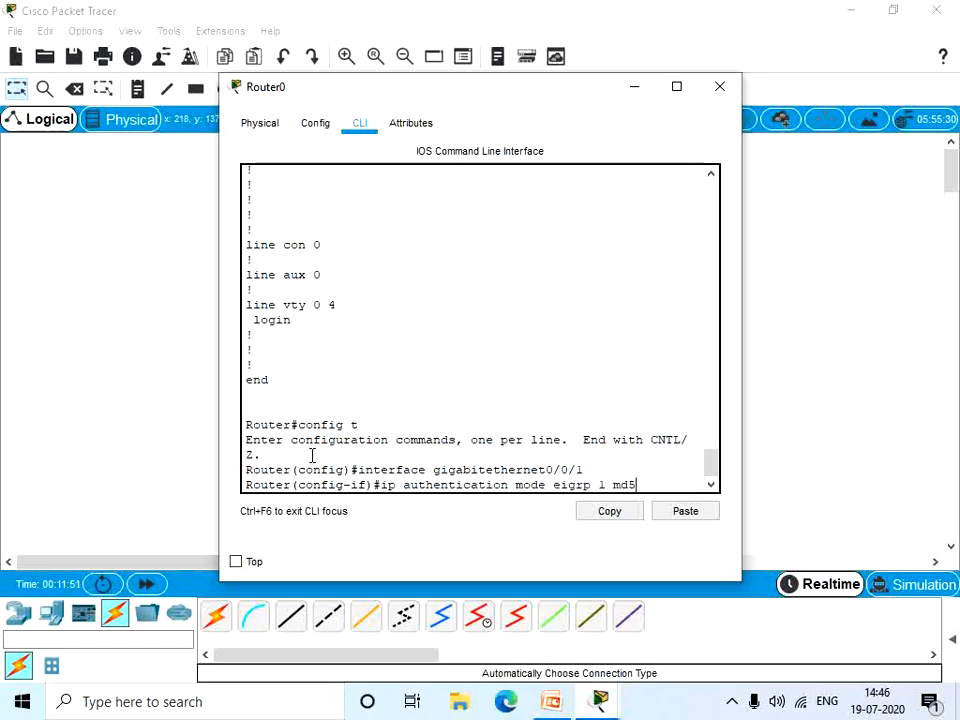
{"action": "key", "text": "Return"}
Apply the key chain named key to EIGRP 1 authentication on Router0's interface gigabitethernet0/0/1 and close Router0's window
{"action": "key", "text": "Up"}
{"action": "key", "text": "Up"}
{"action": "key", "text": "Up"}
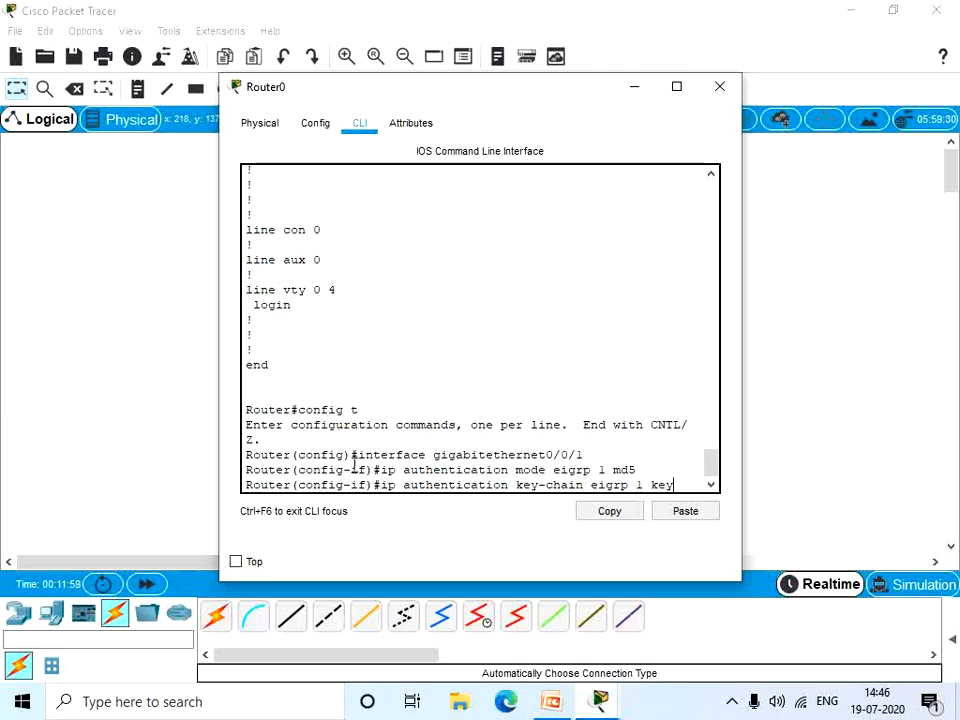
{"action": "key", "text": "Return"}
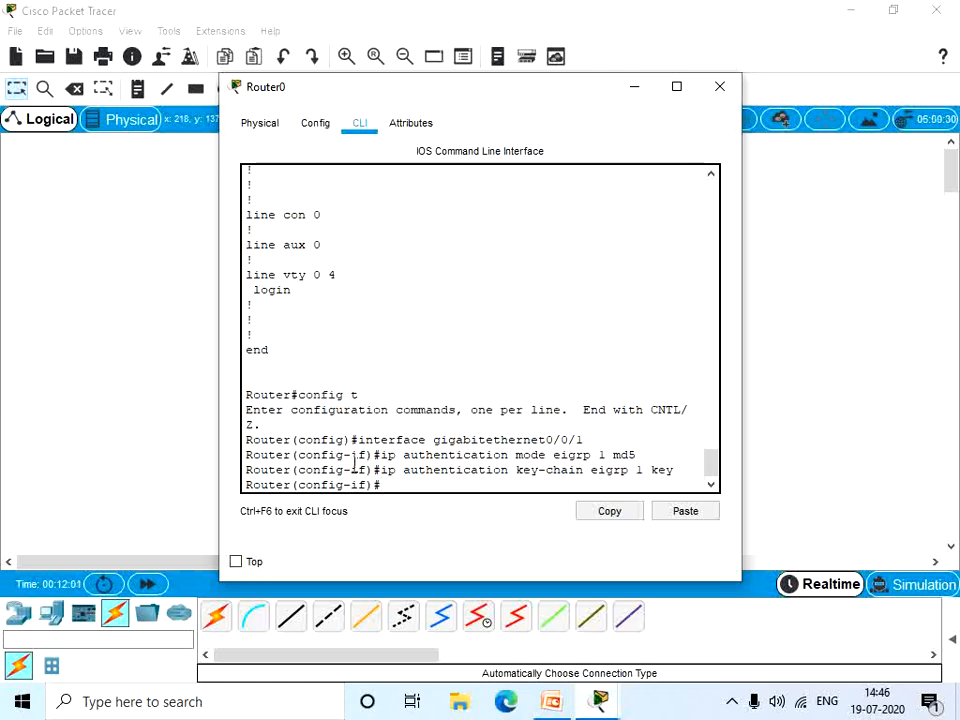
{"action": "left_click", "coordinate": [719, 87]}
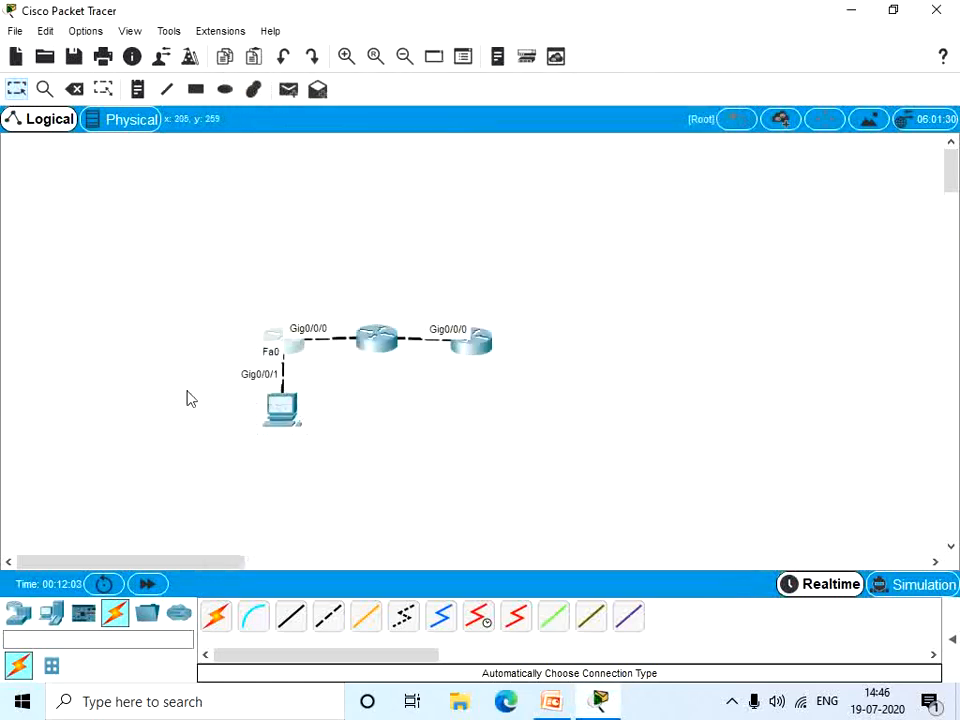
Ping 192.168.1.2 from PC0's Command Prompt to test connectivity to the far router
{"action": "left_click", "coordinate": [276, 402]}
{"action": "left_click", "coordinate": [626, 212]}
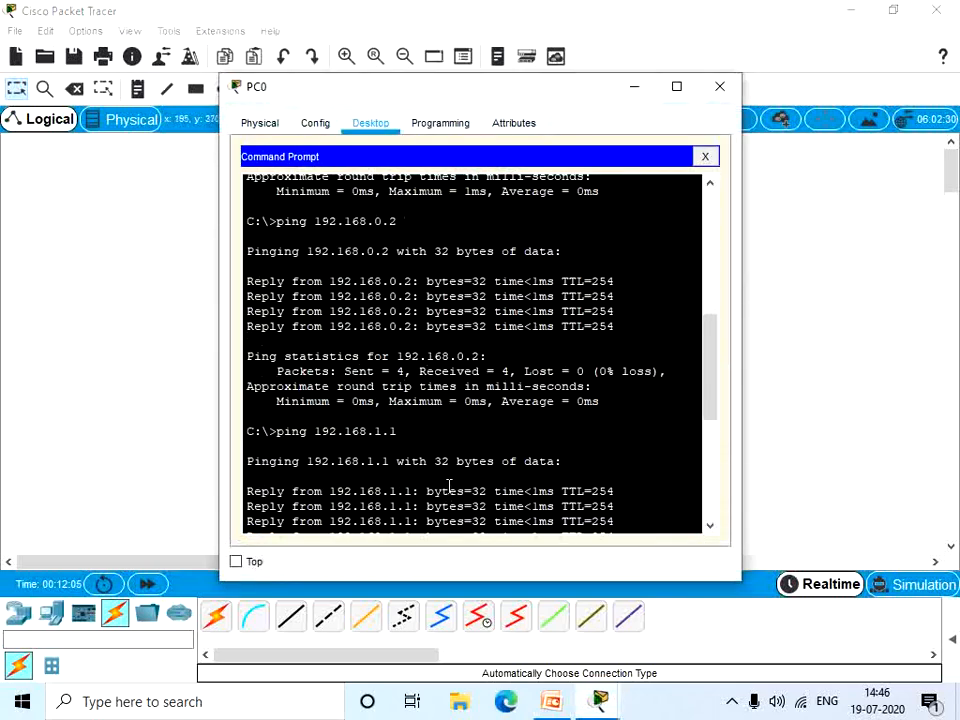
{"action": "key", "text": "Up"}
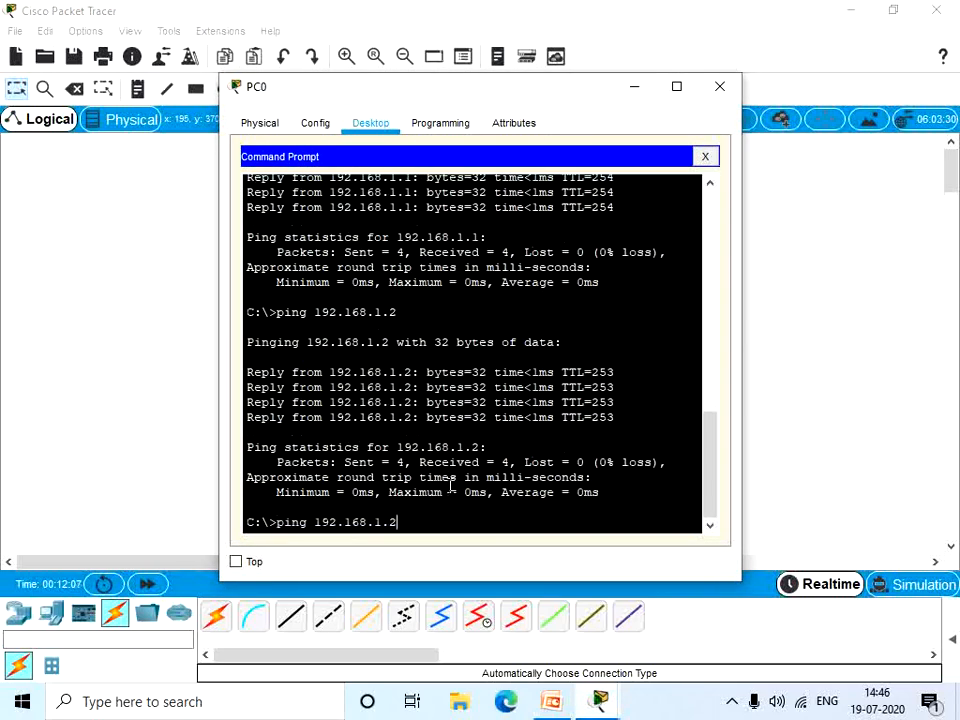
{"action": "key", "text": "Return"}
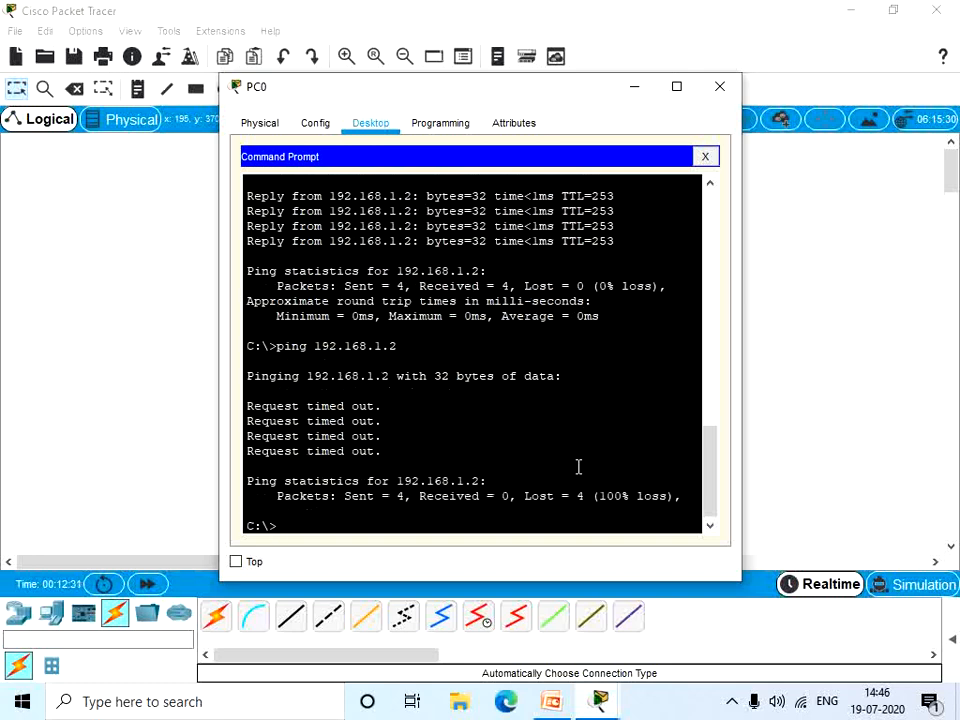
Ping 192.168.1.1 from PC0 to test connectivity to the middle router, and close PC0's window
{"action": "key", "text": "Up"}
{"action": "key", "text": "BackSpace"}
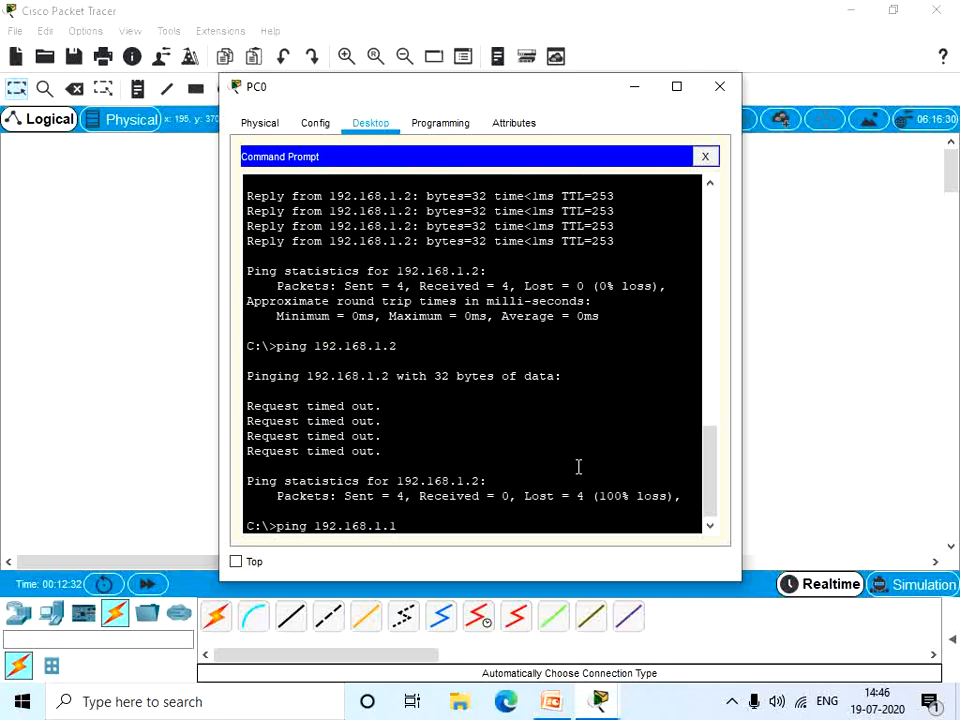
{"action": "type", "text": "1"}
{"action": "key", "text": "Return"}
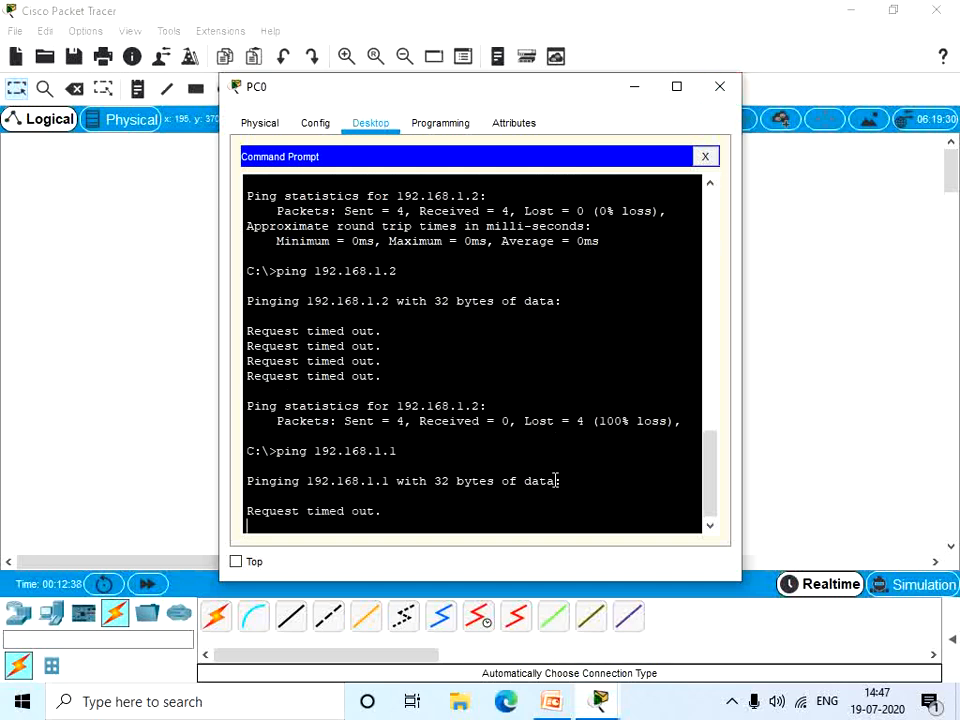
{"action": "left_click", "coordinate": [727, 97]}
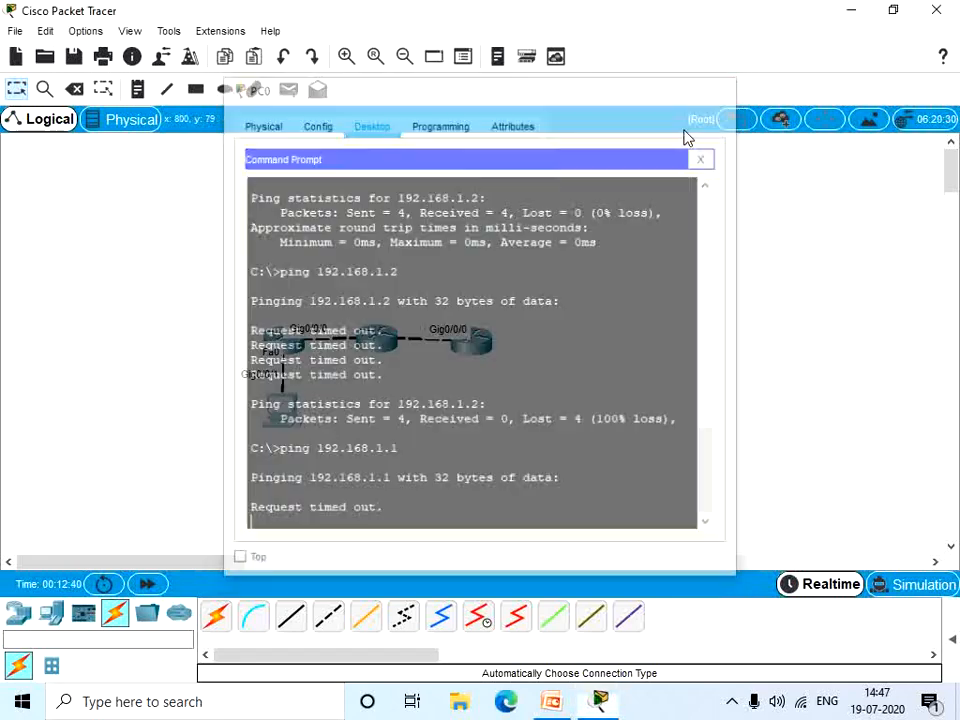
Leave EIGRP router configuration on Router1 and create a key chain named key
{"action": "left_click", "coordinate": [387, 336]}
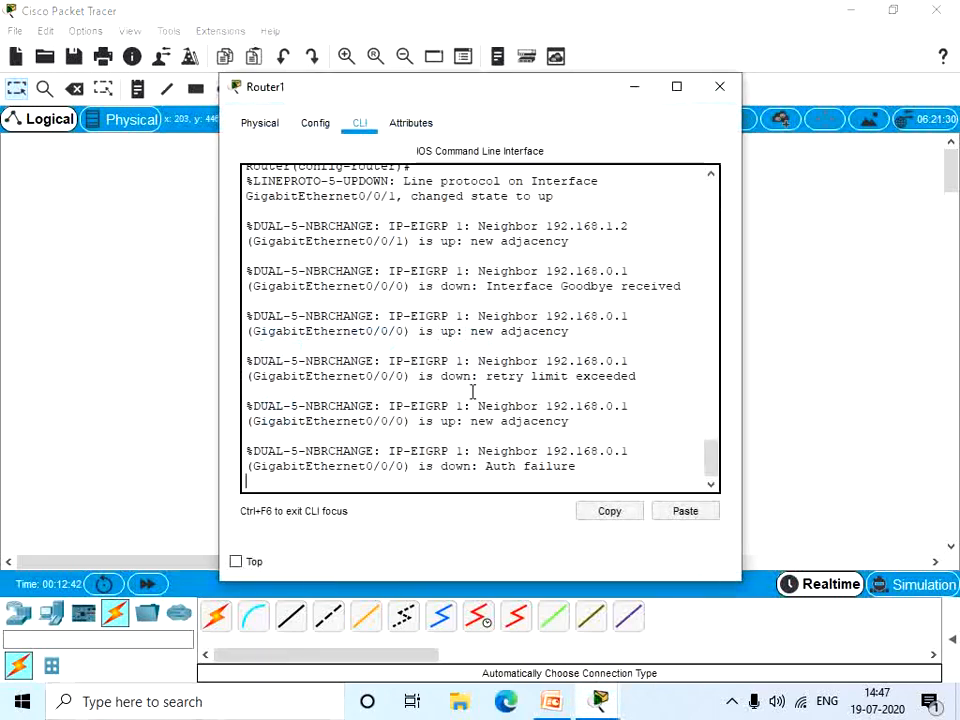
{"action": "key", "text": "Return"}
{"action": "type", "text": "exit"}
{"action": "key", "text": "Return"}
{"action": "type", "text": "key hain"}
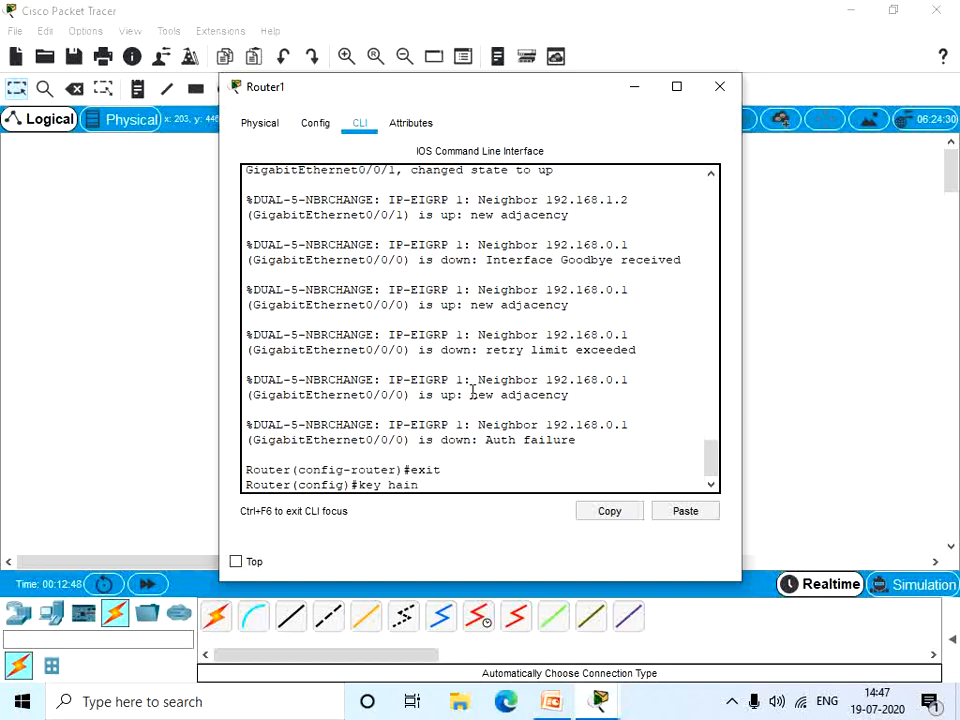
{"action": "key", "text": "BackSpace"}
{"action": "key", "text": "BackSpace"}
{"action": "key", "text": "BackSpace"}
{"action": "key", "text": "BackSpace"}
{"action": "type", "text": "chain key"}
{"action": "key", "text": "Return"}
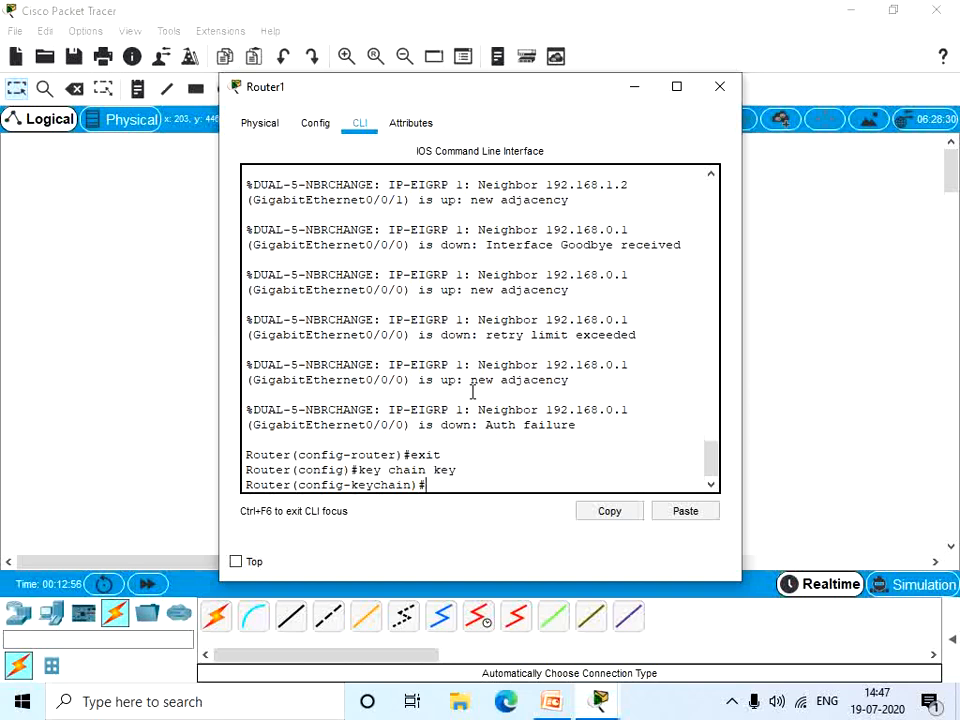
Add key 1 to Router1's key chain and set its key-string, entering the authentication password
{"action": "type", "text": "ke"}
{"action": "type", "text": "y 1"}
{"action": "key", "text": "Return"}
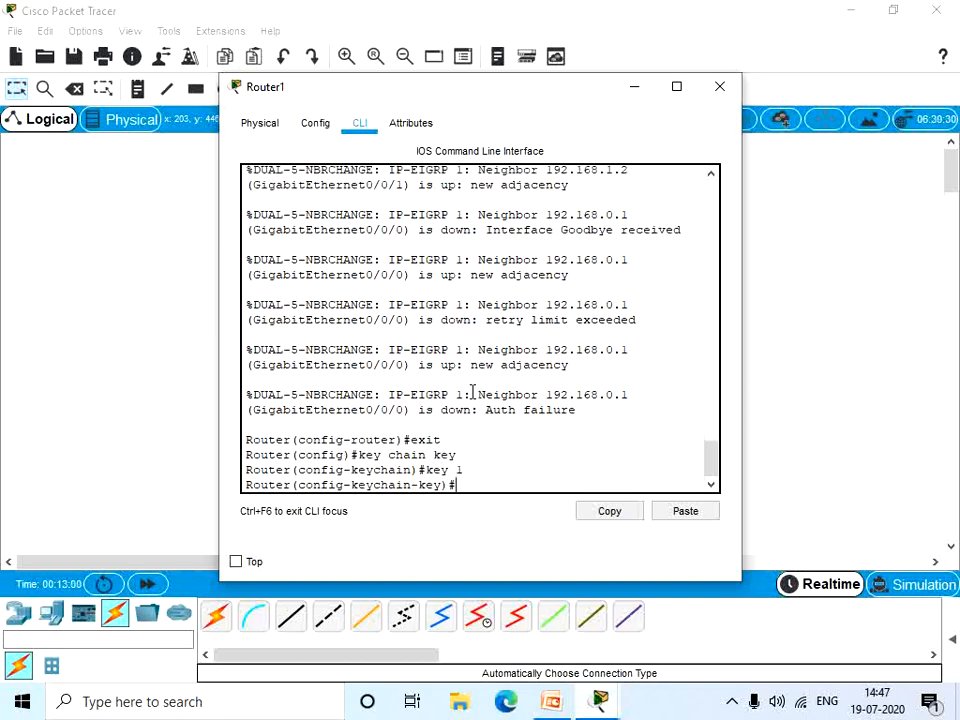
{"action": "type", "text": "key-string secret"}
{"action": "key", "text": "Return"}
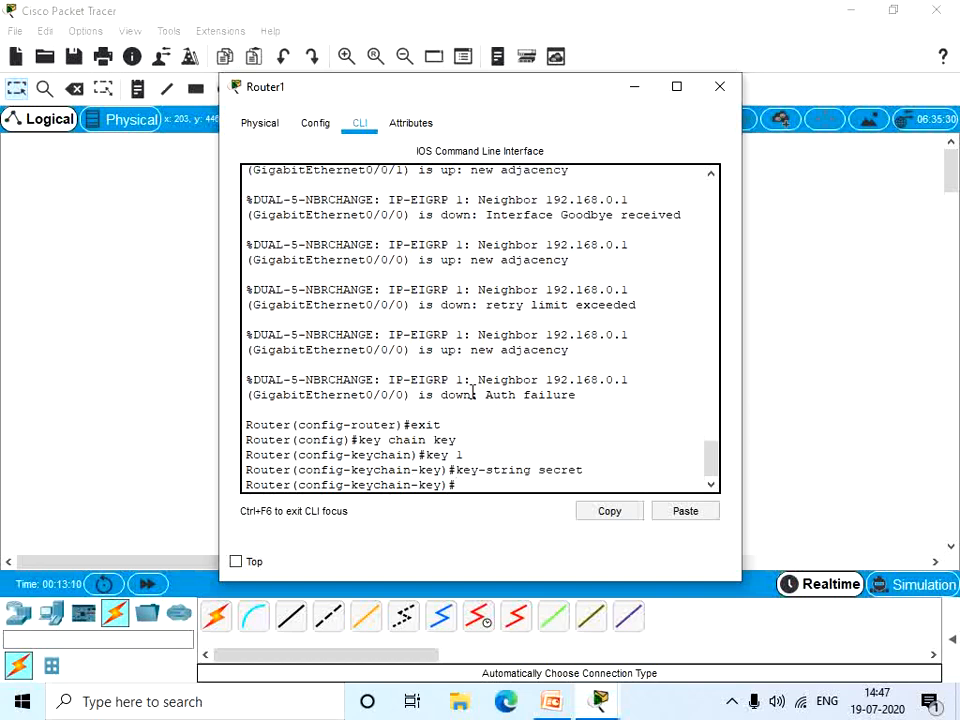
Set the EIGRP 1 authentication mode to md5 on Router1's interface gigabitethernet0/0/0
{"action": "type", "text": "interface gigabitethernet0/0/0"}
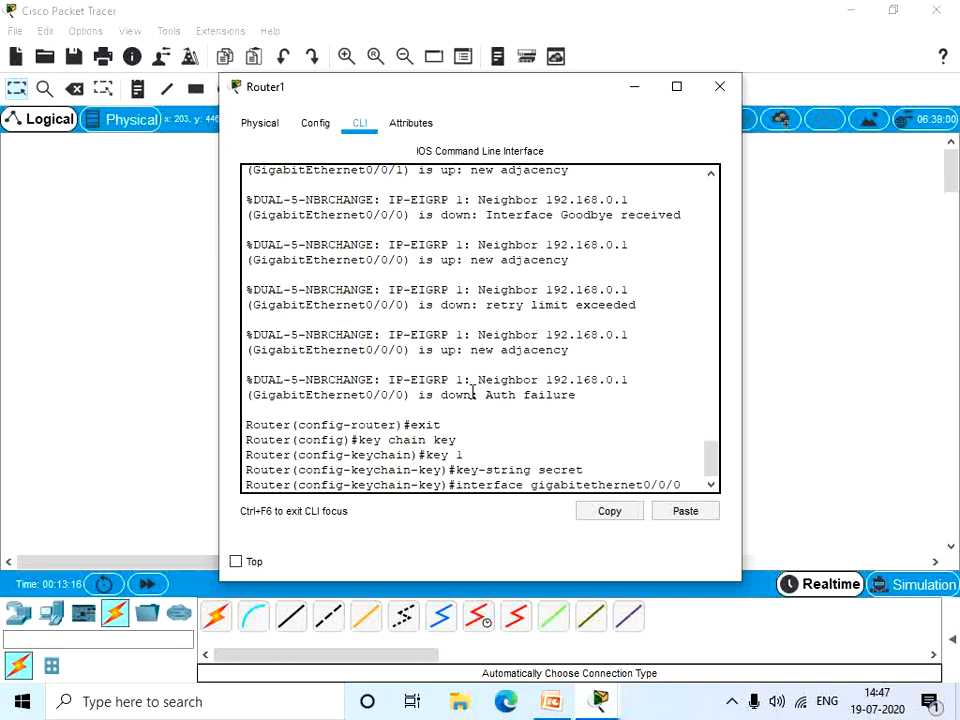
{"action": "key", "text": "Return"}
{"action": "type", "text": "ip authenti"}
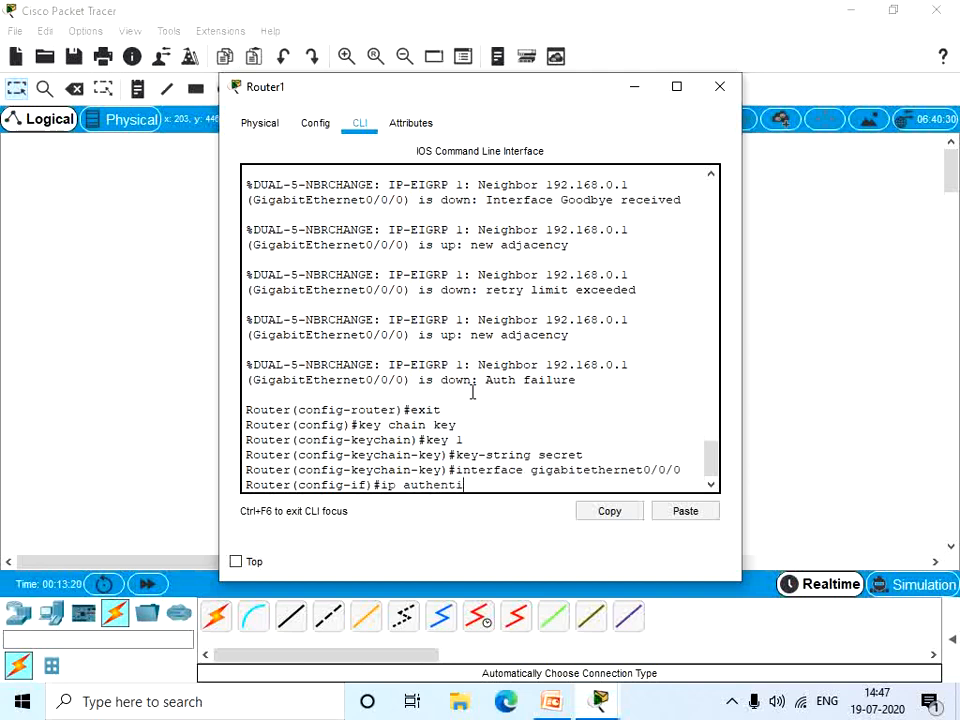
{"action": "type", "text": "cation mode eigr"}
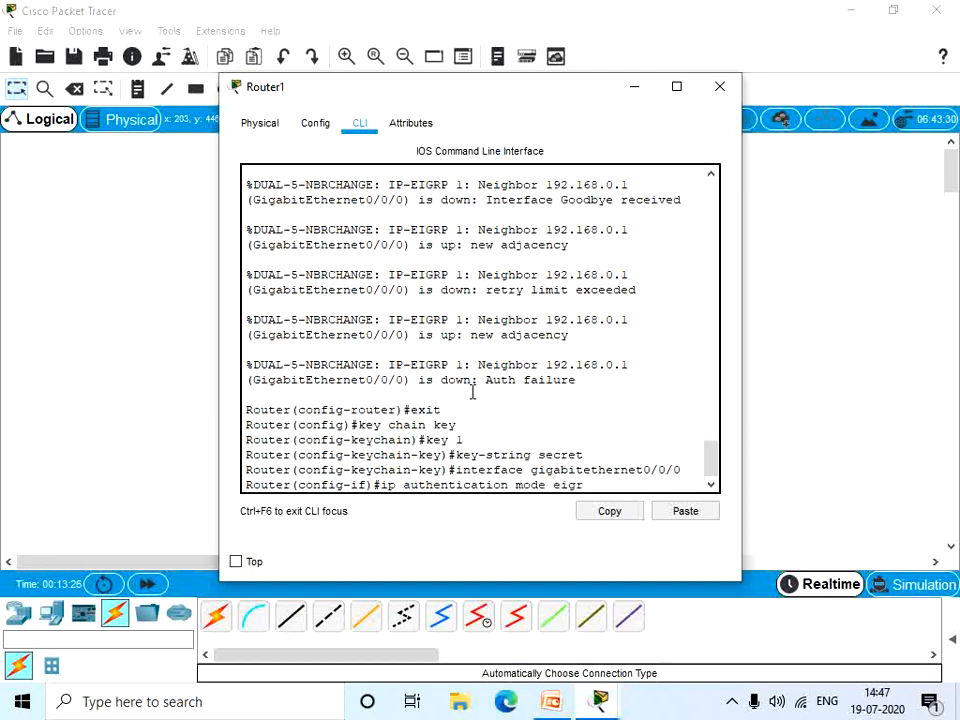
{"action": "type", "text": "p 1 md5"}
{"action": "key", "text": "Return"}
Apply the key chain named key to EIGRP 1 authentication on Router1's interface gigabitethernet0/0/0
{"action": "type", "text": "ip authen"}
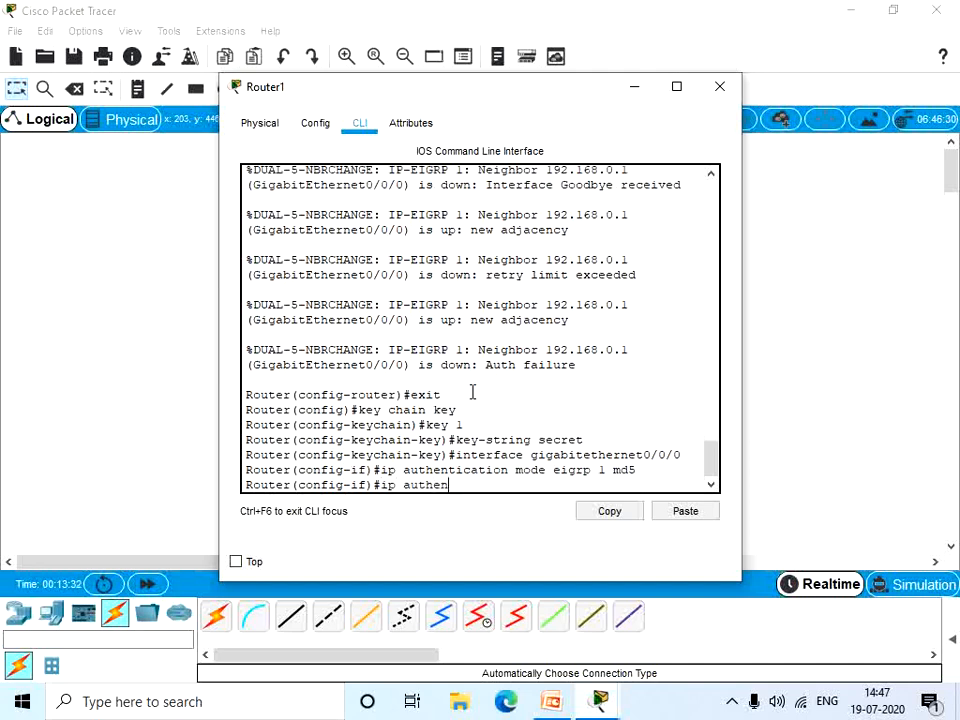
{"action": "type", "text": "tication key c"}
{"action": "key", "text": "BackSpace"}
{"action": "type", "text": "-chain "}
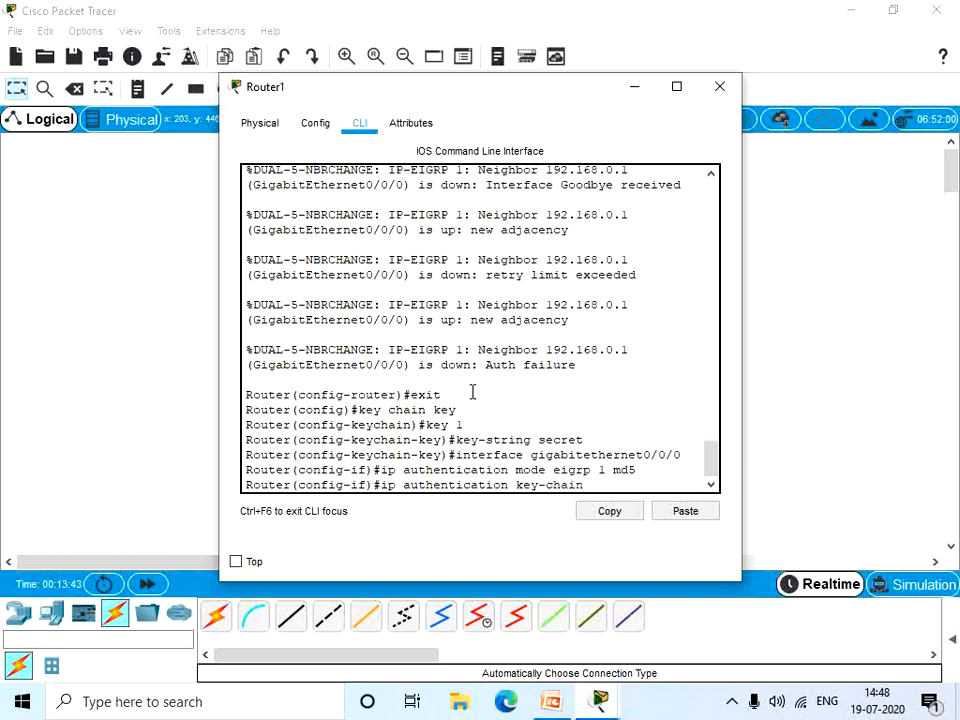
{"action": "type", "text": "eigrp"}
{"action": "key", "text": "BackSpace"}
{"action": "type", "text": "key"}
{"action": "key", "text": "Return"}
{"action": "key", "text": "Return"}
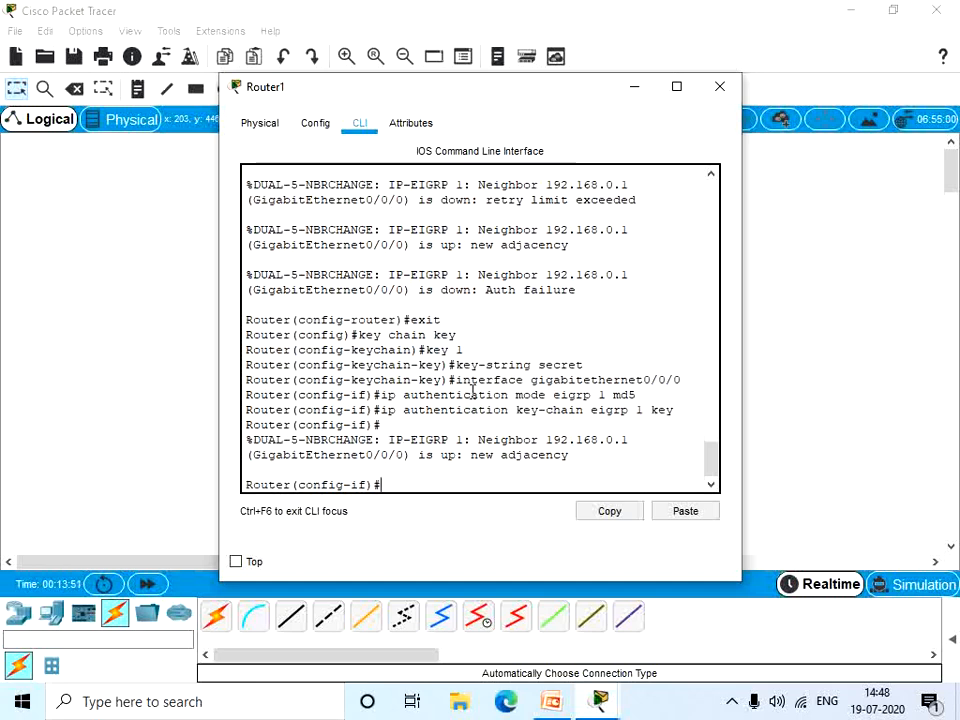
Set the EIGRP 1 authentication mode to md5 on Router1's interface gigabitethernet0/0/1
{"action": "key", "text": "Up"}
{"action": "key", "text": "Up"}
{"action": "key", "text": "Up"}
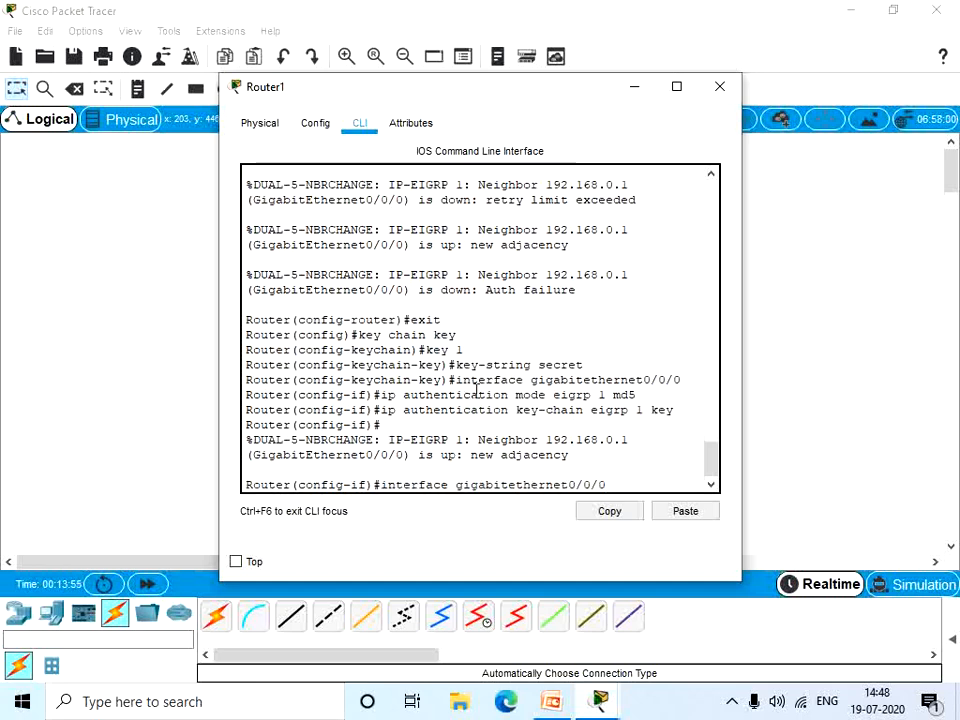
{"action": "key", "text": "BackSpace"}
{"action": "type", "text": "1"}
{"action": "key", "text": "Return"}
{"action": "key", "text": "Up"}
{"action": "key", "text": "Up"}
{"action": "key", "text": "Up"}
{"action": "key", "text": "Return"}
Apply the key chain named key to EIGRP 1 authentication on Router1's interface gigabitethernet0/0/1 and check the entered command
{"action": "key", "text": "Up"}
{"action": "key", "text": "Up"}
{"action": "key", "text": "Up"}
{"action": "key", "text": "Return"}
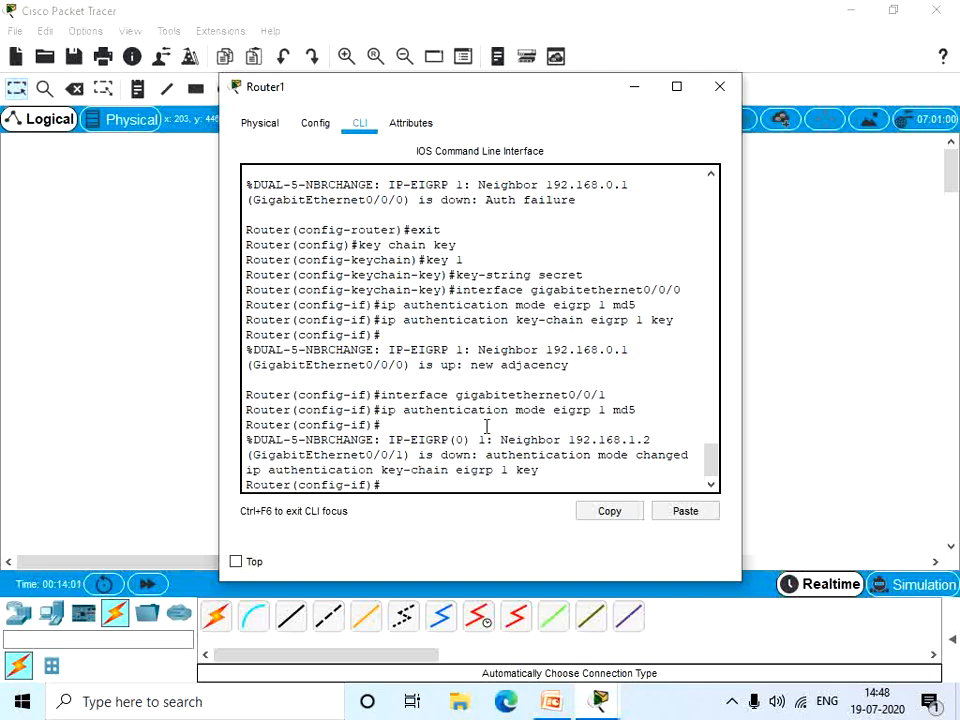
{"action": "left_click_drag", "start_coordinate": [540, 469], "coordinate": [244, 467]}
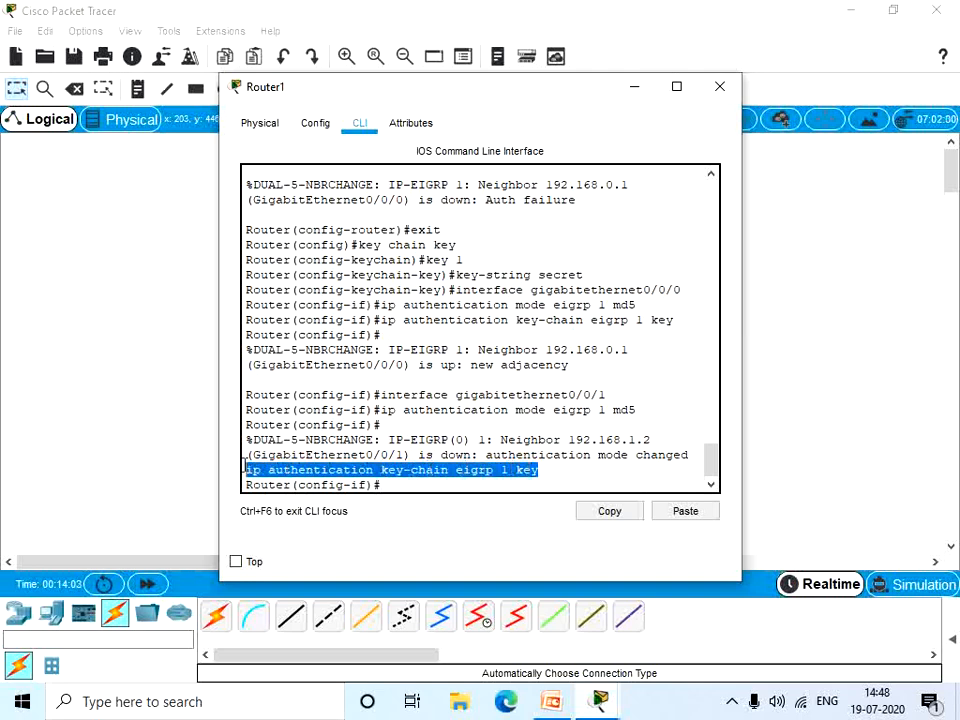
{"action": "left_click", "coordinate": [395, 484]}
Leave configuration mode on Router1 and display its running configuration through the interface sections
{"action": "type", "text": "e"}
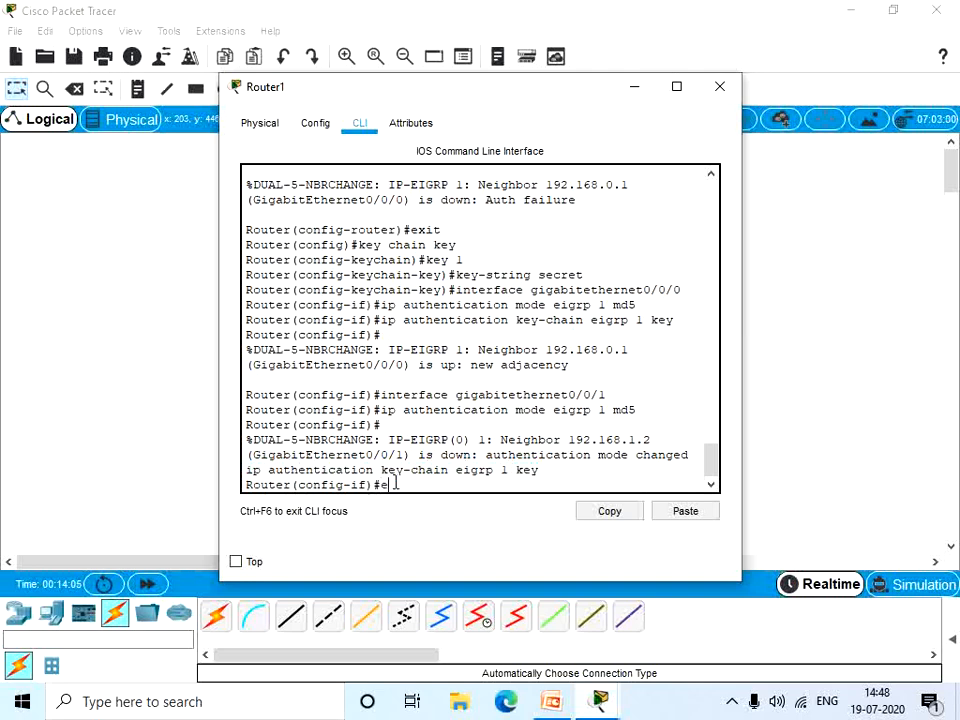
{"action": "type", "text": "nd"}
{"action": "key", "text": "Return"}
{"action": "type", "text": "show running-coinfig"}
{"action": "key", "text": "Return"}
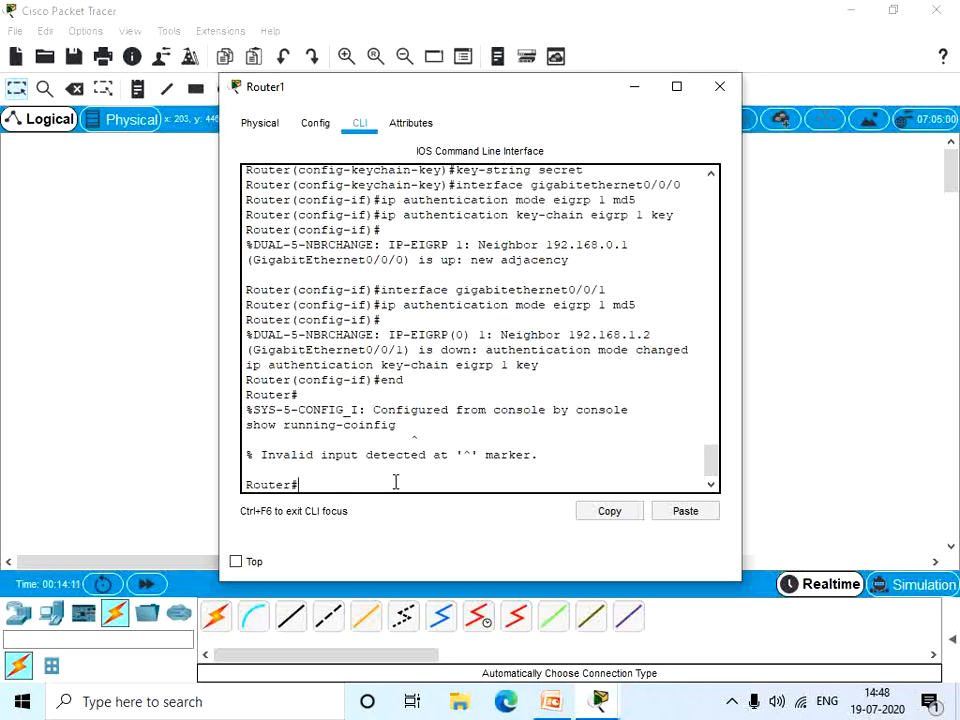
{"action": "key", "text": "Up"}
{"action": "key", "text": "BackSpace"}
{"action": "key", "text": "BackSpace"}
{"action": "key", "text": "BackSpace"}
{"action": "key", "text": "BackSpace"}
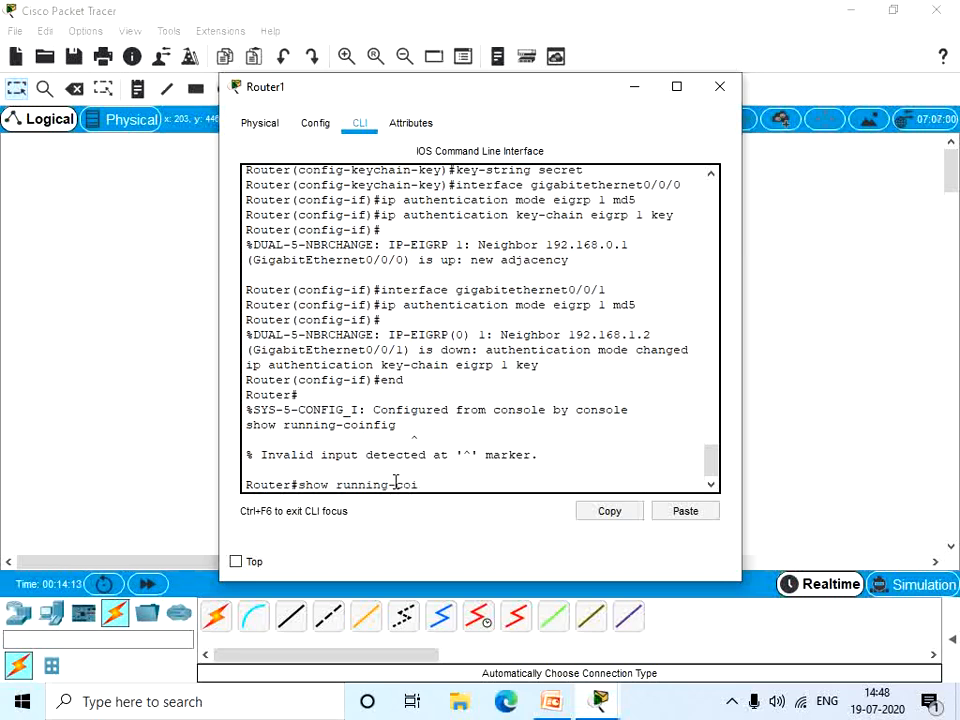
{"action": "type", "text": "nfig"}
{"action": "key", "text": "Return"}
{"action": "key", "text": "space"}
{"action": "key", "text": "space"}
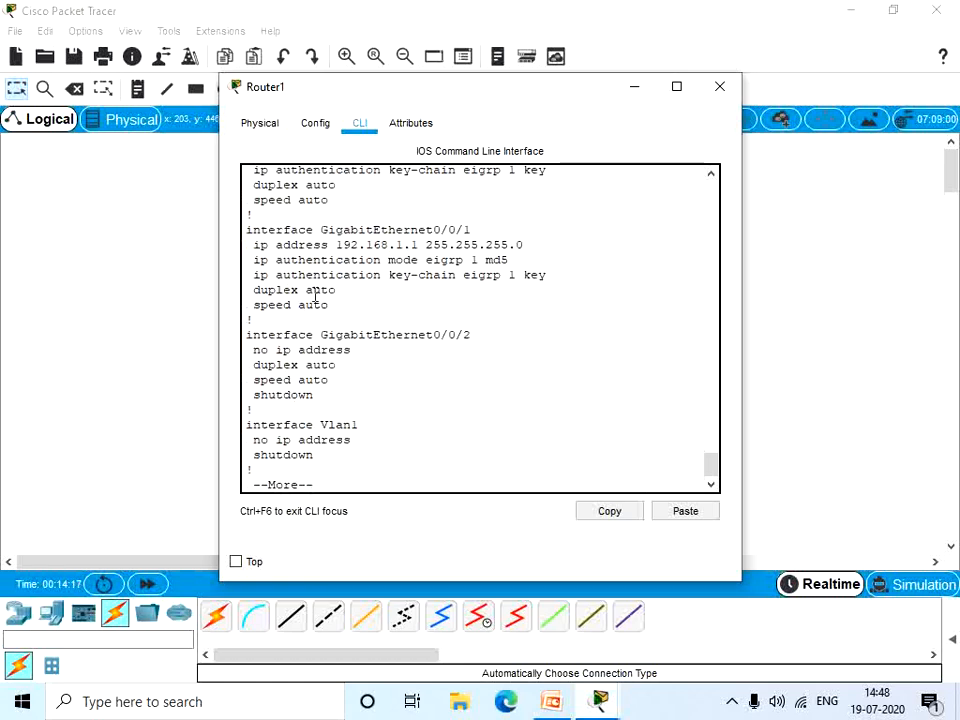
Examine Router1's running configuration for the key chain and the EIGRP authentication lines on GigabitEthernet0/0/0 and GigabitEthernet0/0/1
{"action": "scroll", "coordinate": [349, 368], "scroll_direction": "up", "scroll_amount": 3}
{"action": "left_click_drag", "start_coordinate": [392, 262], "coordinate": [229, 236]}
{"action": "left_click", "coordinate": [321, 265]}
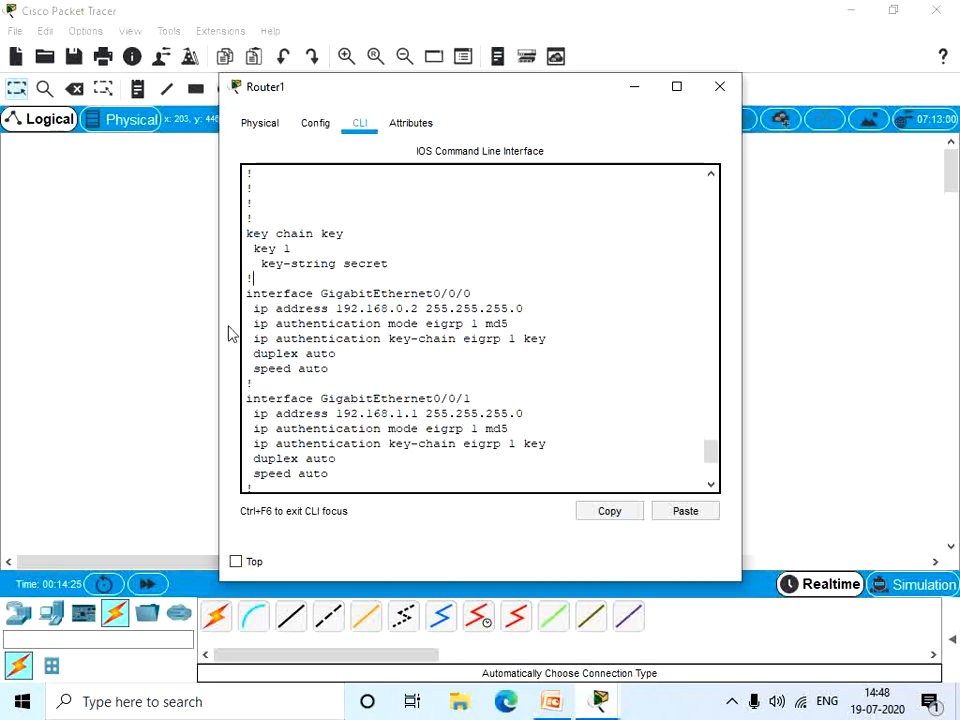
{"action": "left_click_drag", "start_coordinate": [253, 324], "coordinate": [523, 339]}
{"action": "scroll", "coordinate": [360, 440], "scroll_direction": "down", "scroll_amount": 2}
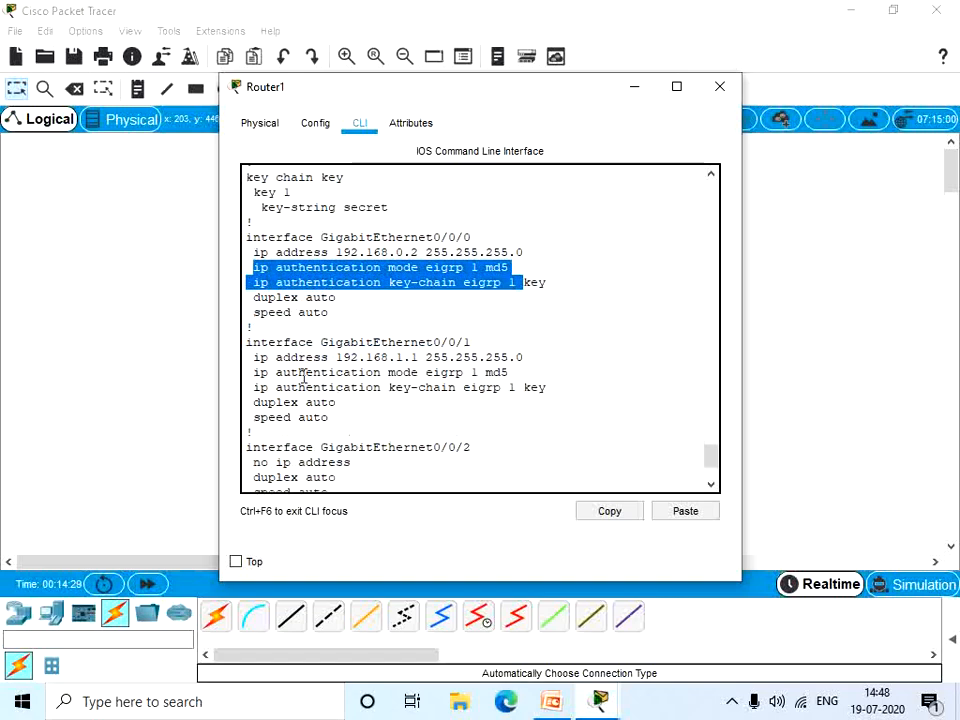
Close Router1's window and ping 192.168.1.1 from PC0's command prompt
{"action": "left_click", "coordinate": [719, 86]}
{"action": "left_click", "coordinate": [281, 405]}
{"action": "left_click", "coordinate": [615, 225]}
{"action": "scroll", "coordinate": [459, 420], "scroll_direction": "down", "scroll_amount": 5}
{"action": "scroll", "coordinate": [460, 420], "scroll_direction": "down", "scroll_amount": 2}
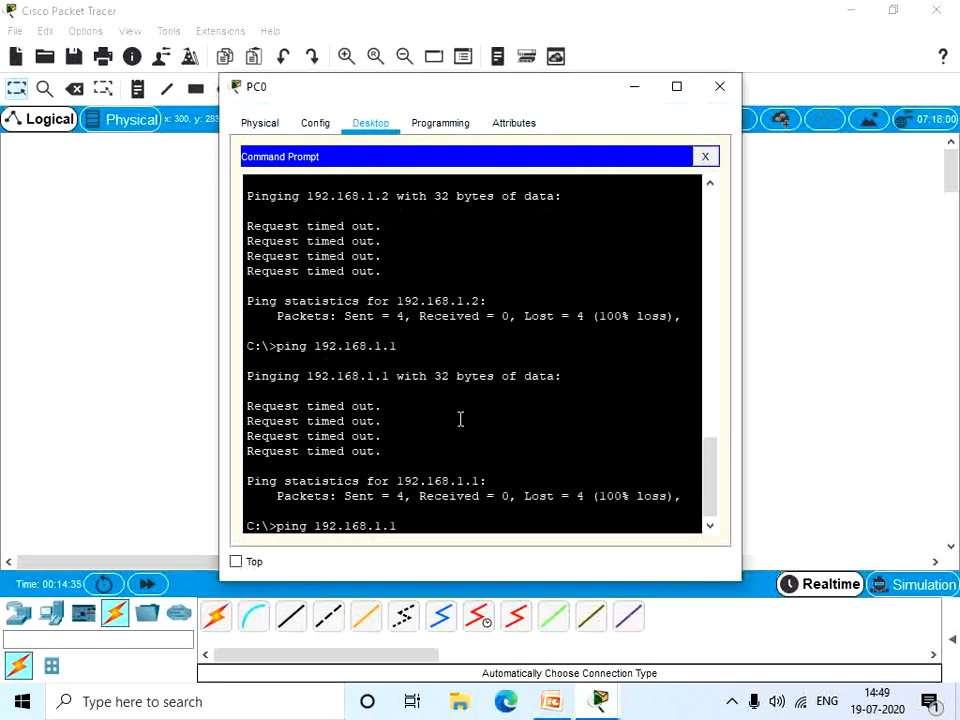
{"action": "key", "text": "Return"}
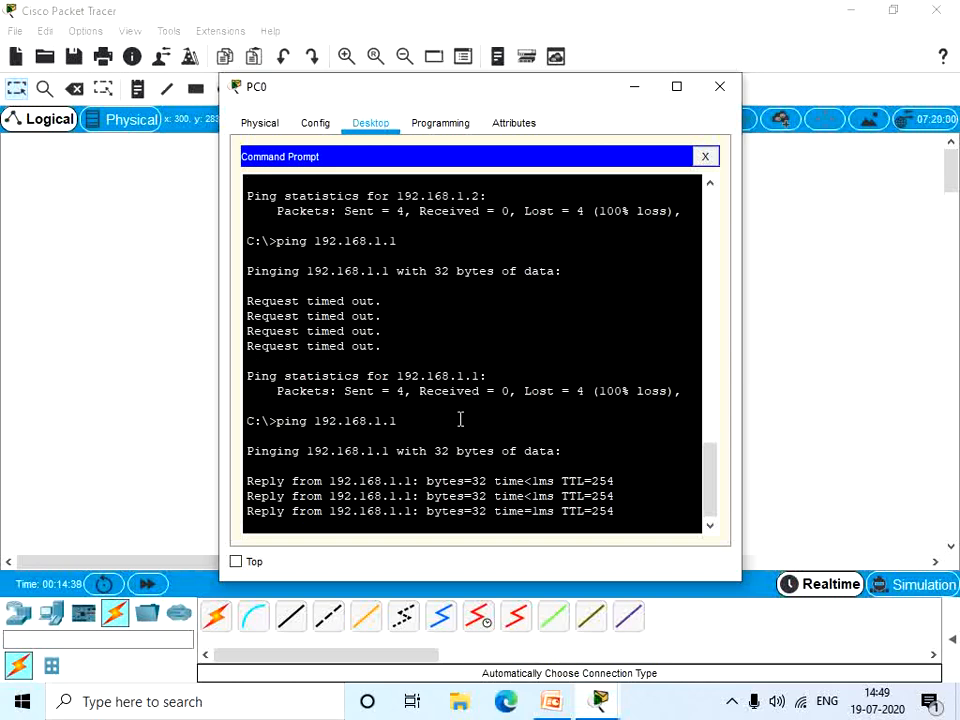
Ping 192.168.0.2 from PC0's command prompt and close PC0's window
{"action": "key", "text": "Up"}
{"action": "key", "text": "BackSpace"}
{"action": "key", "text": "BackSpace"}
{"action": "key", "text": "BackSpace"}
{"action": "key", "text": "Return"}
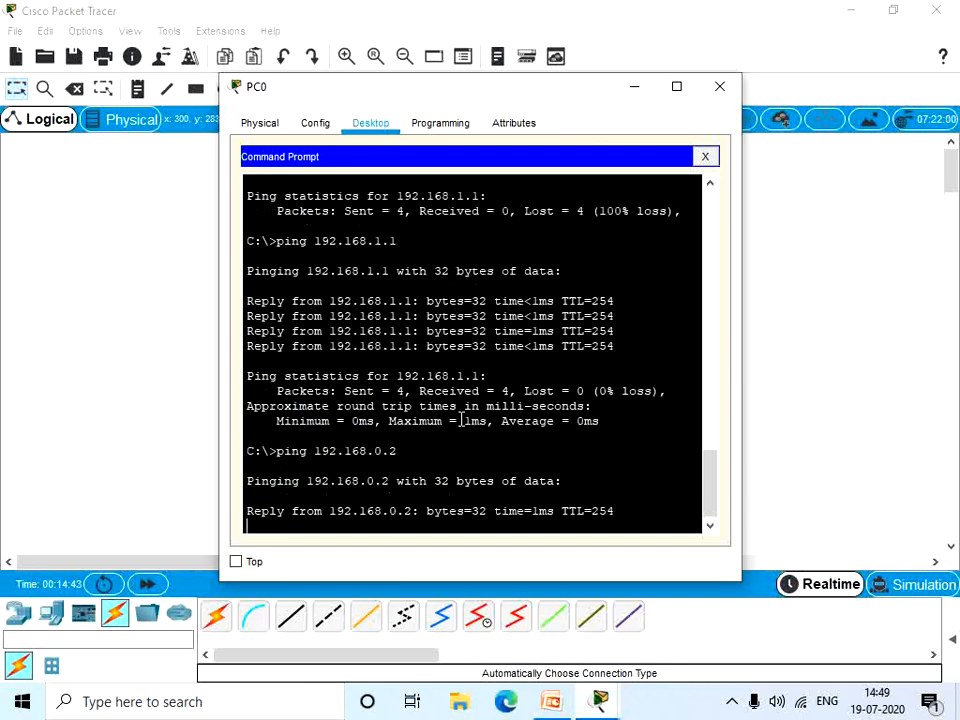
{"action": "left_click", "coordinate": [720, 86]}
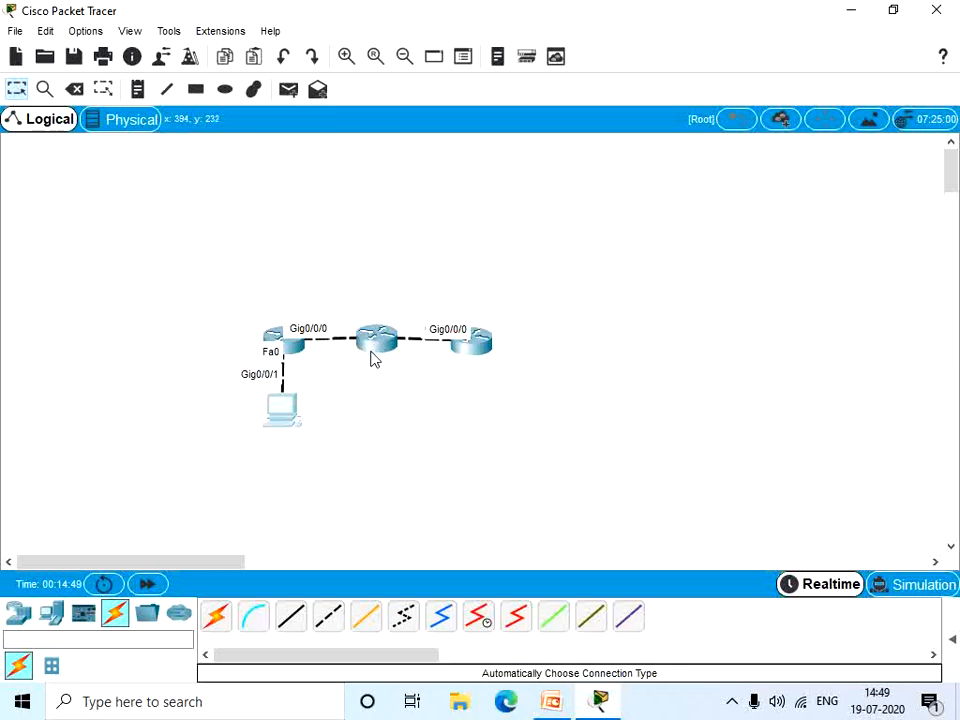
Open Router2's command line and exit EIGRP router configuration to global configuration mode
{"action": "left_click", "coordinate": [470, 360]}
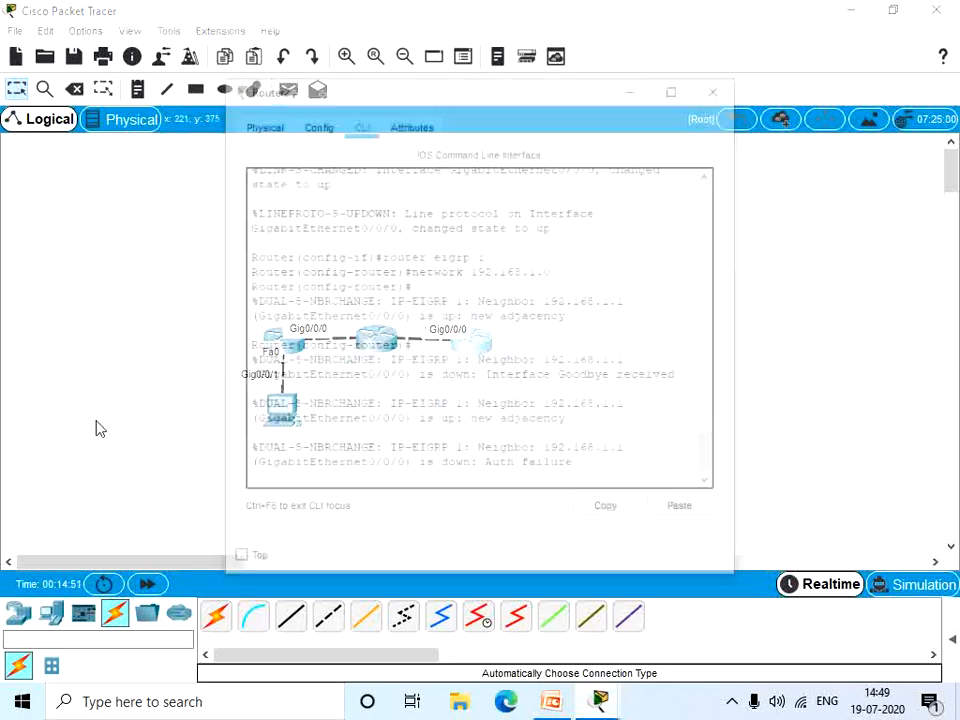
{"action": "key", "text": "Return"}
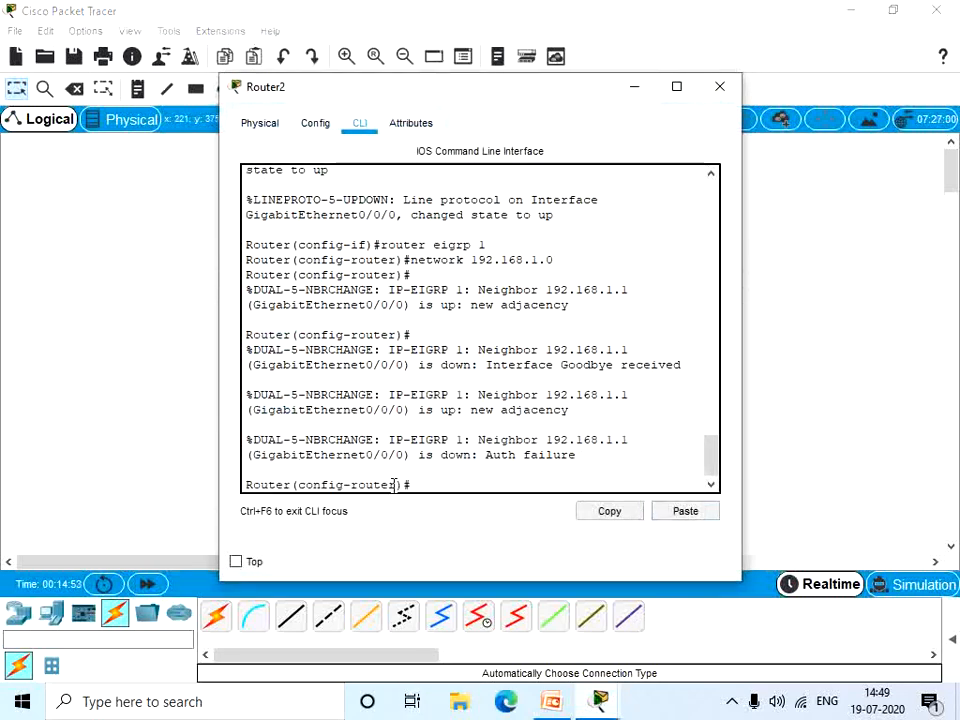
{"action": "type", "text": "ex"}
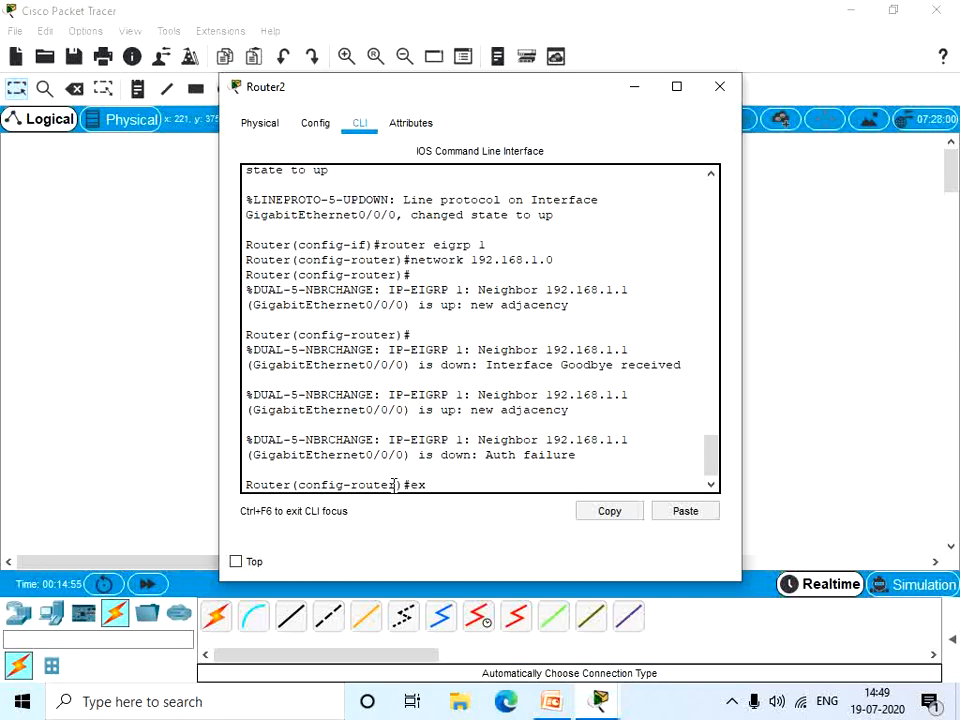
{"action": "type", "text": "it"}
{"action": "key", "text": "Return"}
{"action": "key", "text": "BackSpace"}
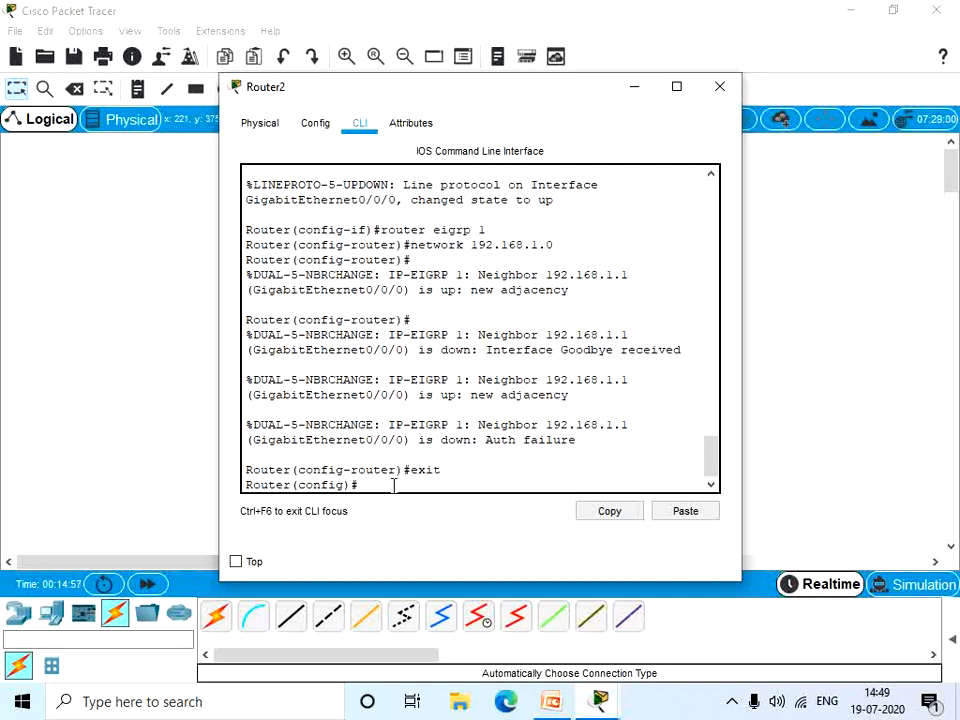
Create the key chain named key on Router2 with key 1 and enter its key string
{"action": "type", "text": "key chain key"}
{"action": "key", "text": "Return"}
{"action": "type", "text": "key 1"}
{"action": "key", "text": "Return"}
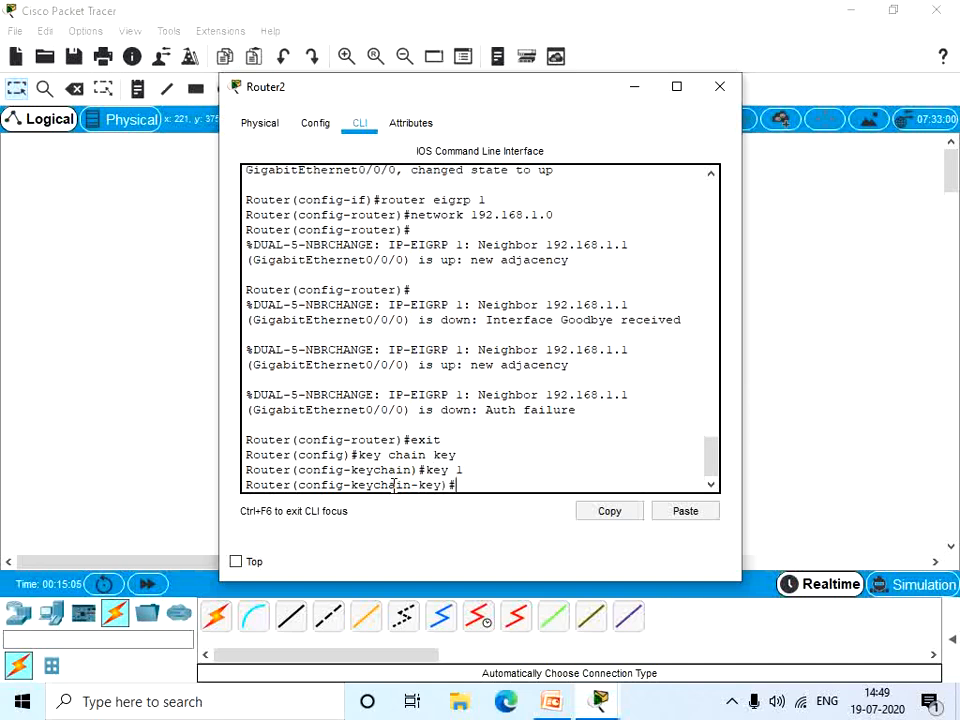
{"action": "type", "text": "key-string secret"}
{"action": "key", "text": "Return"}
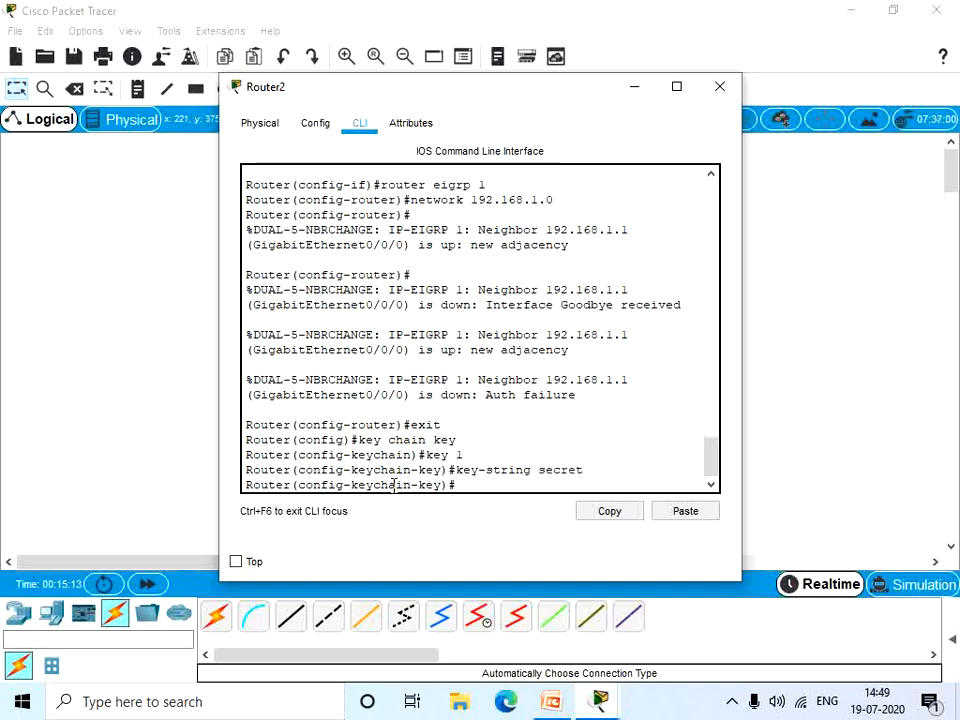
Set the EIGRP 1 authentication mode to md5 on Router2's interface gigabitethernet0/0/0
{"action": "type", "text": "interf"}
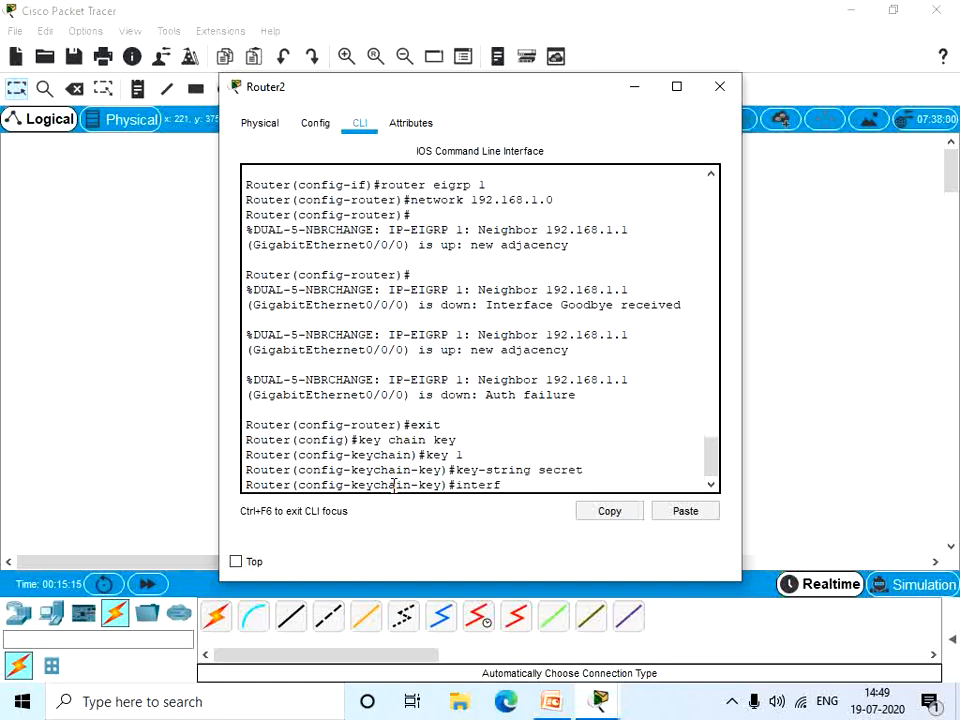
{"action": "type", "text": "ace gigabitethern"}
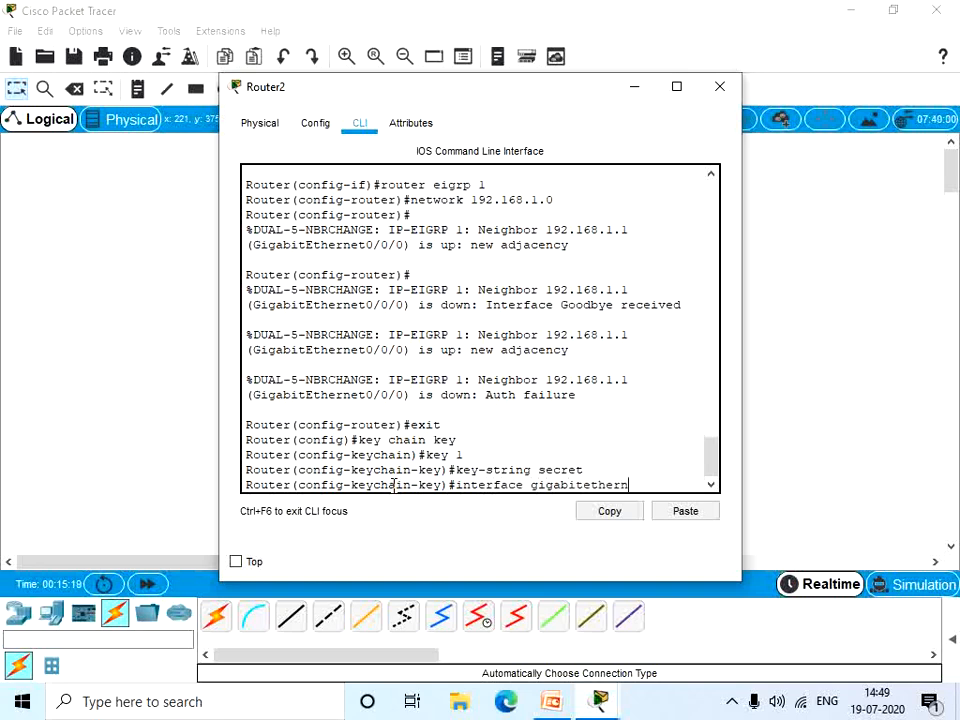
{"action": "type", "text": "et0/0/0"}
{"action": "key", "text": "Return"}
{"action": "type", "text": "ip authenticatio"}
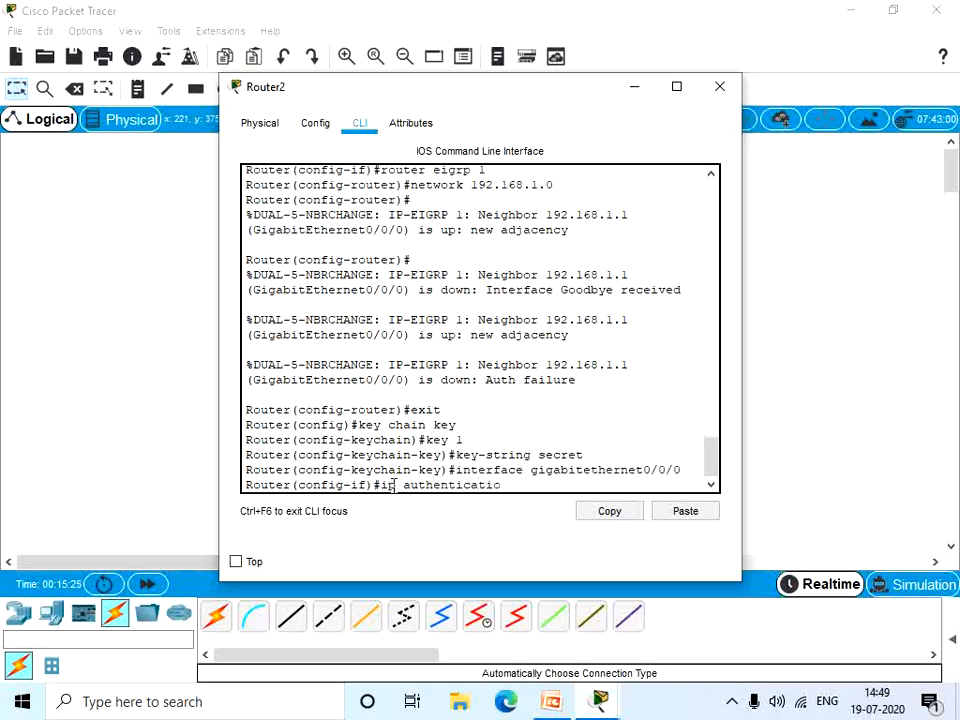
{"action": "type", "text": "n mode eigrp 1 md5"}
{"action": "key", "text": "Return"}
Try to apply the key chain named key to EIGRP 1 authentication on Router2's interface gigabitethernet0/0/0, with key chain as two words
{"action": "type", "text": "ip authent"}
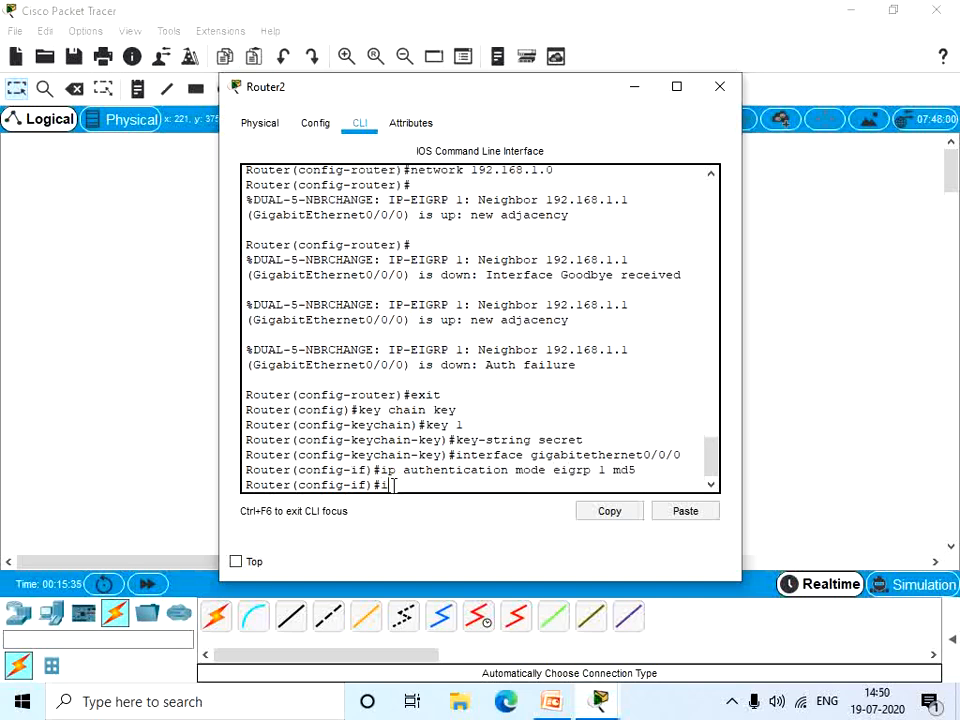
{"action": "type", "text": "ication"}
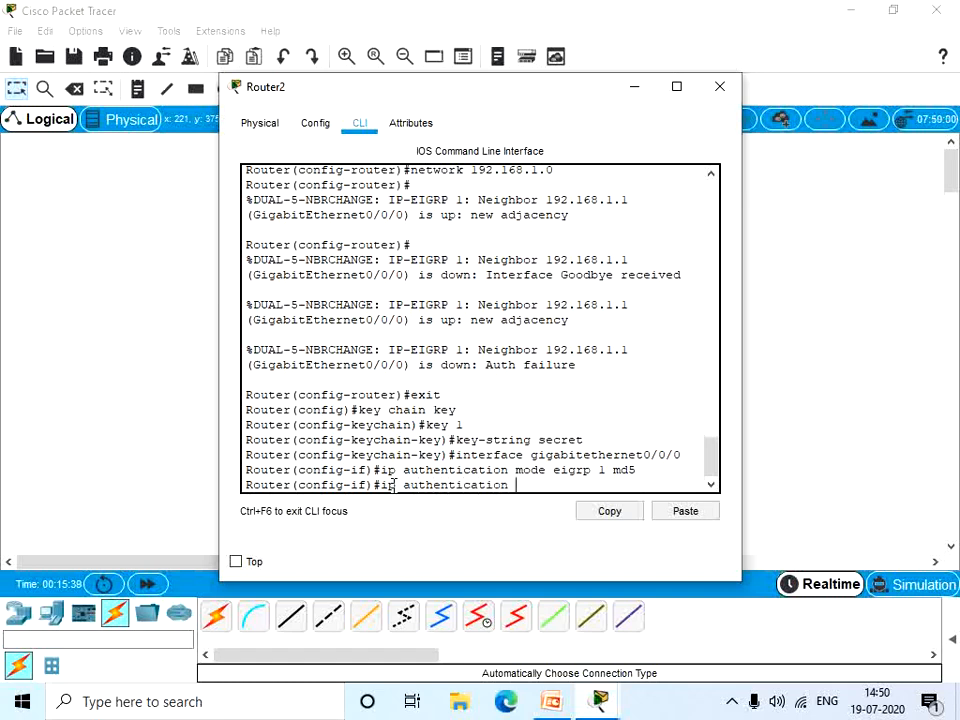
{"action": "type", "text": " key chain eifg"}
{"action": "key", "text": "BackSpace"}
{"action": "key", "text": "BackSpace"}
{"action": "type", "text": "grp 1"}
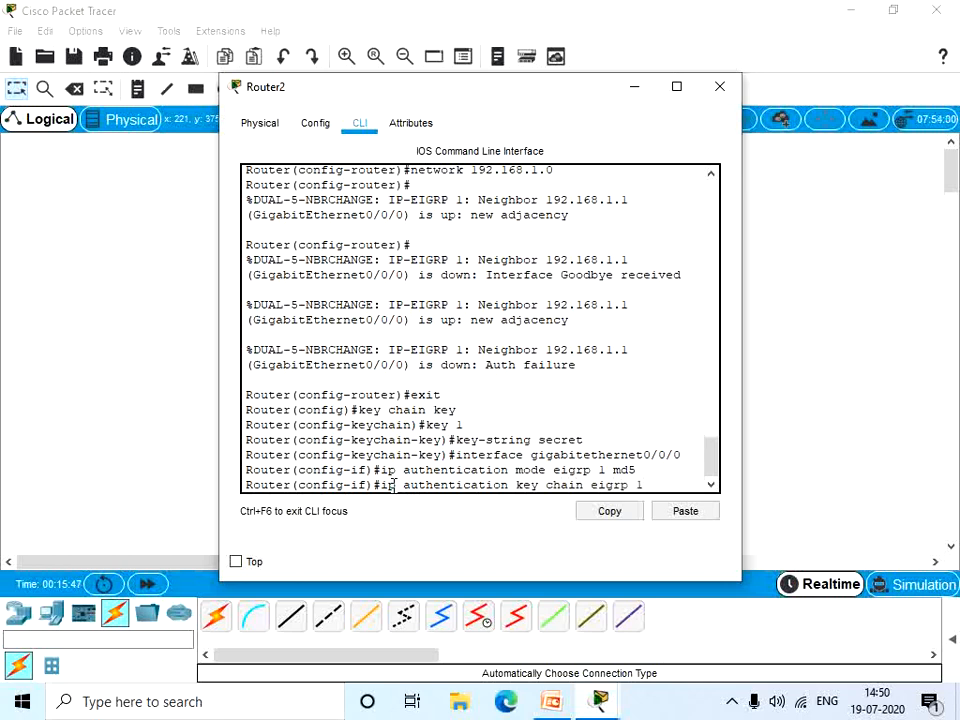
{"action": "type", "text": " key"}
{"action": "key", "text": "Return"}
Correct the recalled command to ip authentication key-chain eigrp 1 key, run it on Router2's gigabitethernet0/0/0 interface and close the router's window
{"action": "key", "text": "Up"}
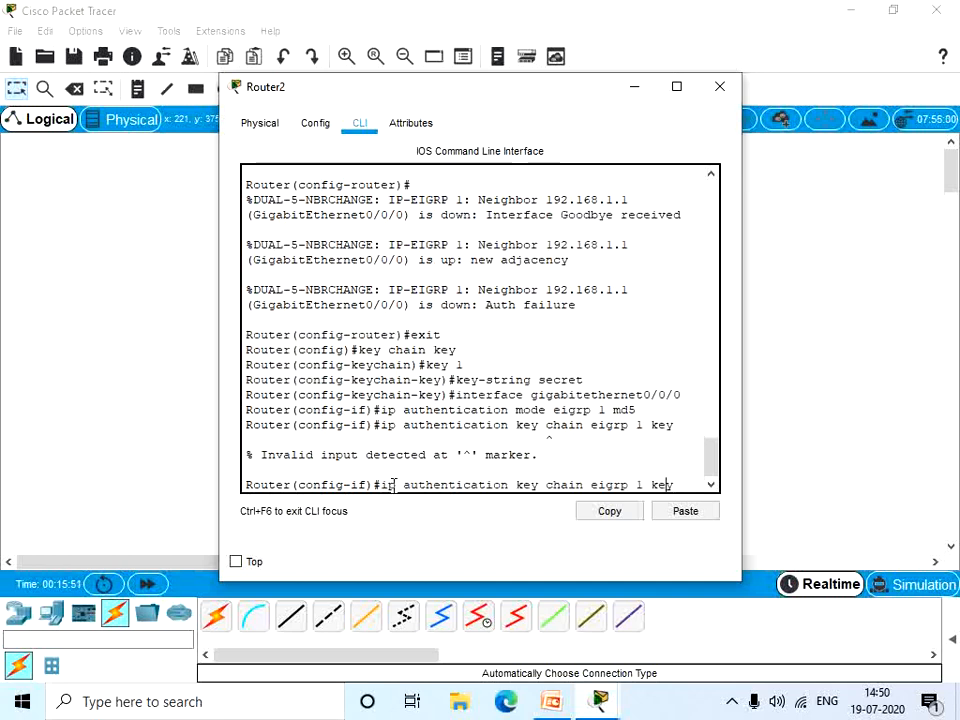
{"action": "key", "text": "Left"}
{"action": "key", "text": "Left"}
{"action": "key", "text": "Left"}
{"action": "key", "text": "Left"}
{"action": "key", "text": "Left"}
{"action": "key", "text": "Left"}
{"action": "key", "text": "Left"}
{"action": "key", "text": "Left"}
{"action": "key", "text": "Left"}
{"action": "key", "text": "Left"}
{"action": "key", "text": "Left"}
{"action": "key", "text": "BackSpace"}
{"action": "type", "text": "-"}
{"action": "key", "text": "Return"}
{"action": "key", "text": "Return"}
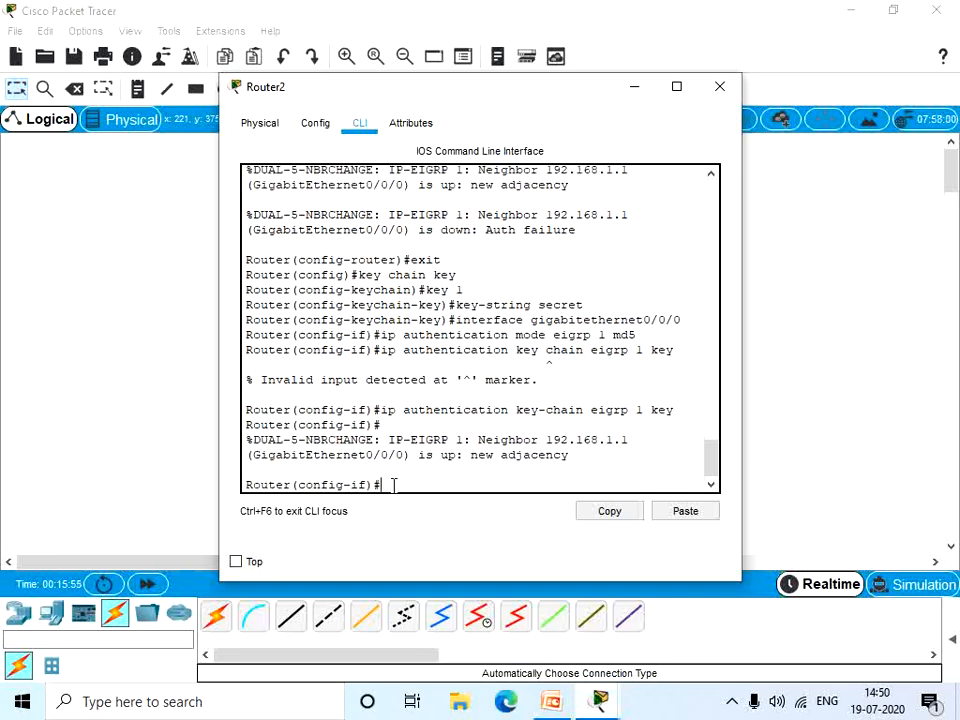
{"action": "left_click", "coordinate": [726, 88]}
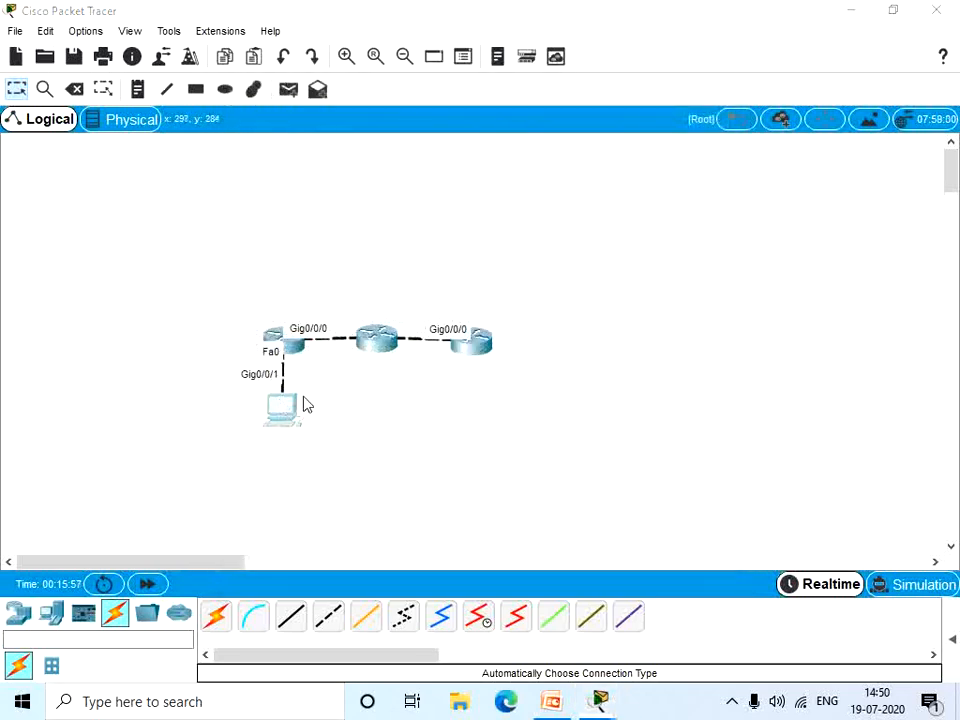
Ping 192.168.1.2 from PC0's command prompt, close PC0's window and move Router2 slightly farther from the middle router
{"action": "left_click", "coordinate": [279, 403]}
{"action": "left_click", "coordinate": [645, 245]}
{"action": "scroll", "coordinate": [566, 431], "scroll_direction": "down", "scroll_amount": 10}
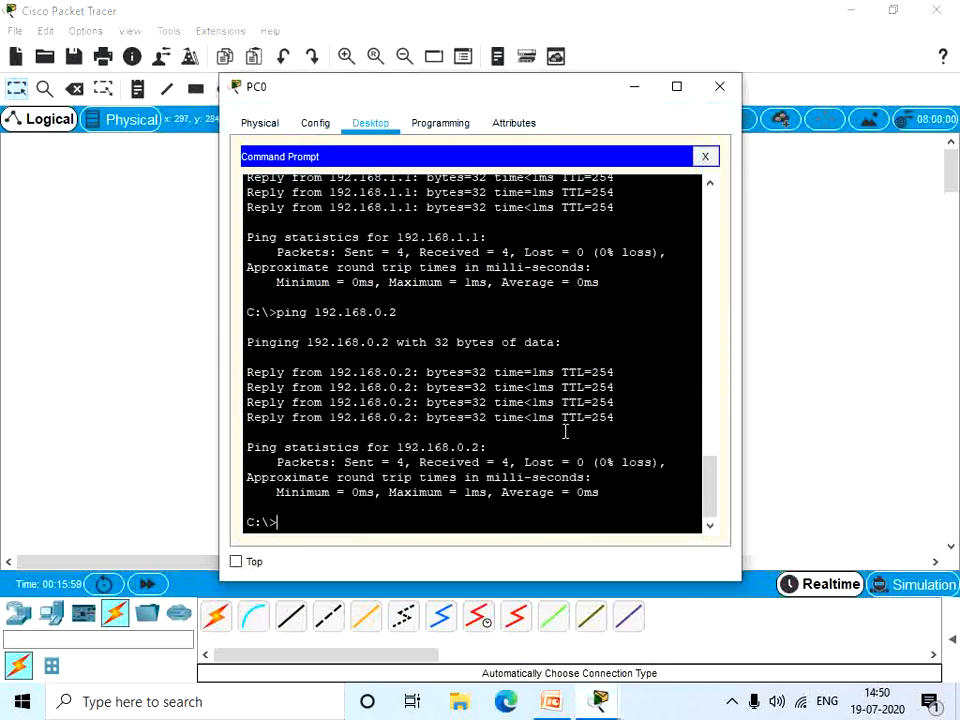
{"action": "type", "text": "ping 192.168.1.1"}
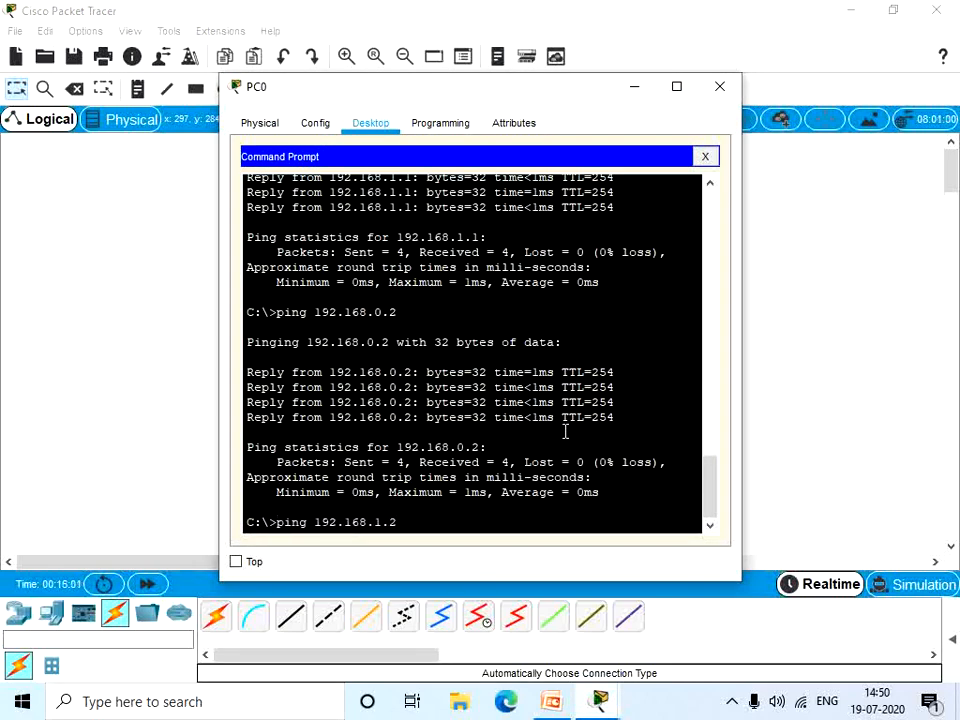
{"action": "key", "text": "Return"}
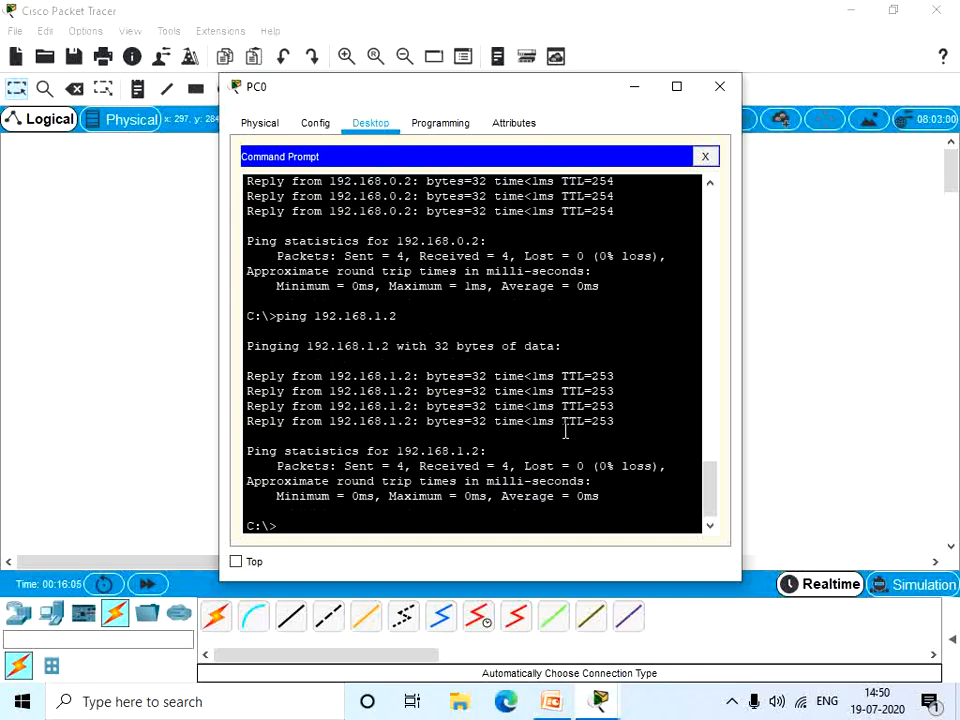
{"action": "left_click", "coordinate": [722, 89]}
{"action": "left_click_drag", "start_coordinate": [476, 347], "coordinate": [499, 347]}
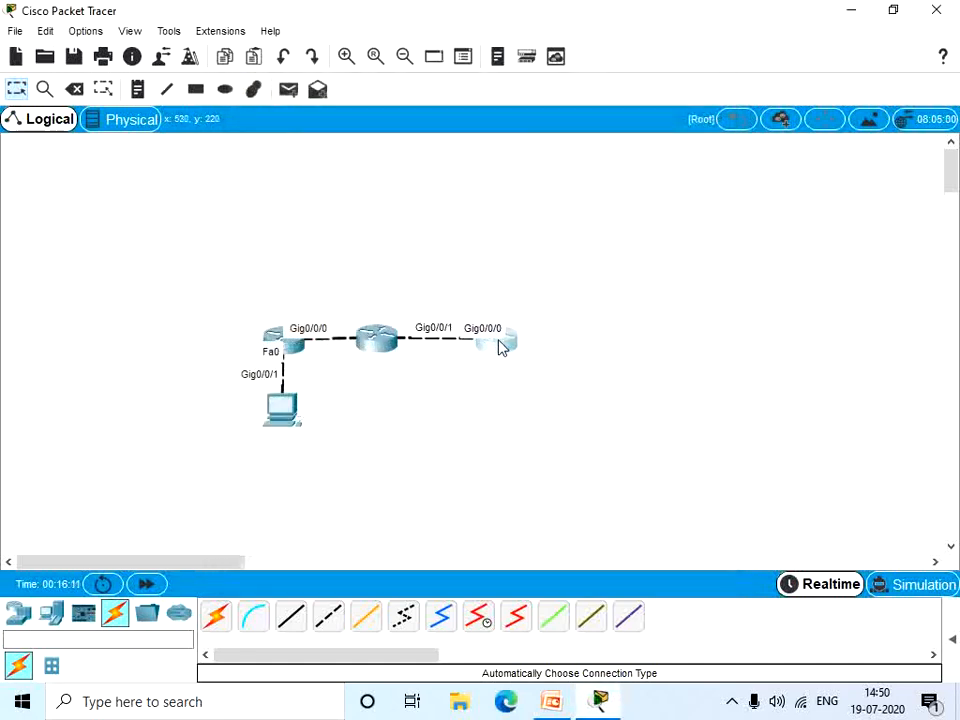
Switch to PowerPoint, start the slide show and advance to the LOAD BALANCING slide
{"action": "left_click", "coordinate": [553, 701]}
{"action": "key", "text": "F5"}
{"action": "key", "text": "Right"}
{"action": "key", "text": "Right"}
{"action": "key", "text": "Right"}
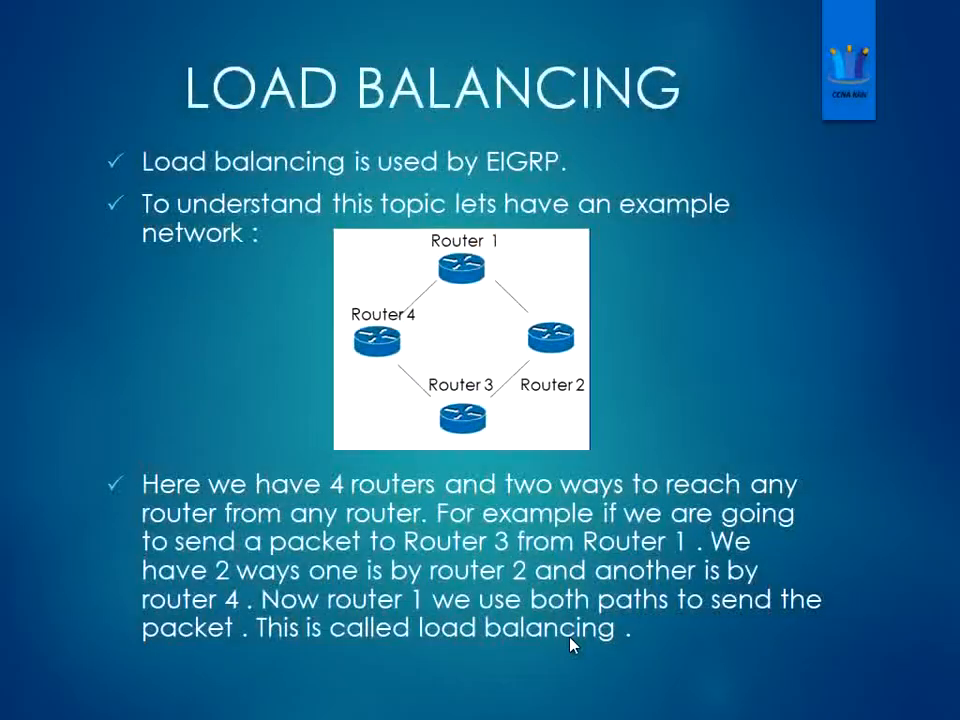